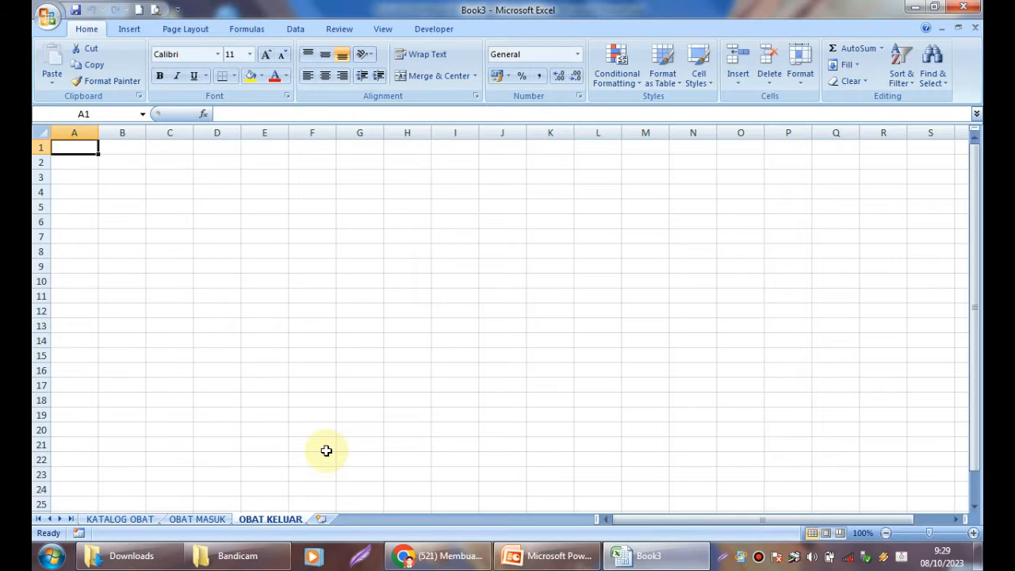
# Enter the title KATALOG OBAT in cell A1 of the KATALOG OBAT sheet.
pyautogui.click(129, 521)
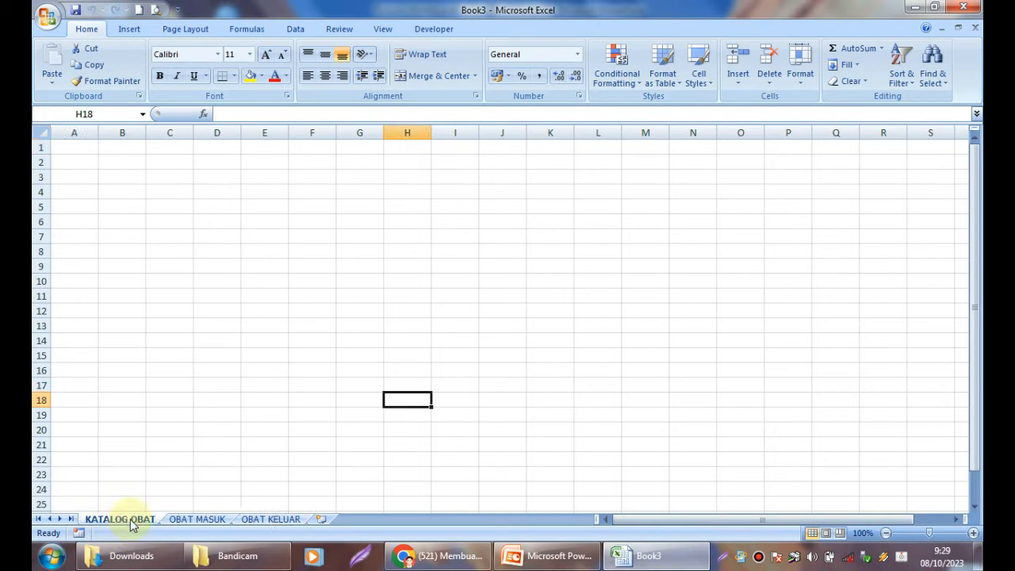
pyautogui.click(80, 147)
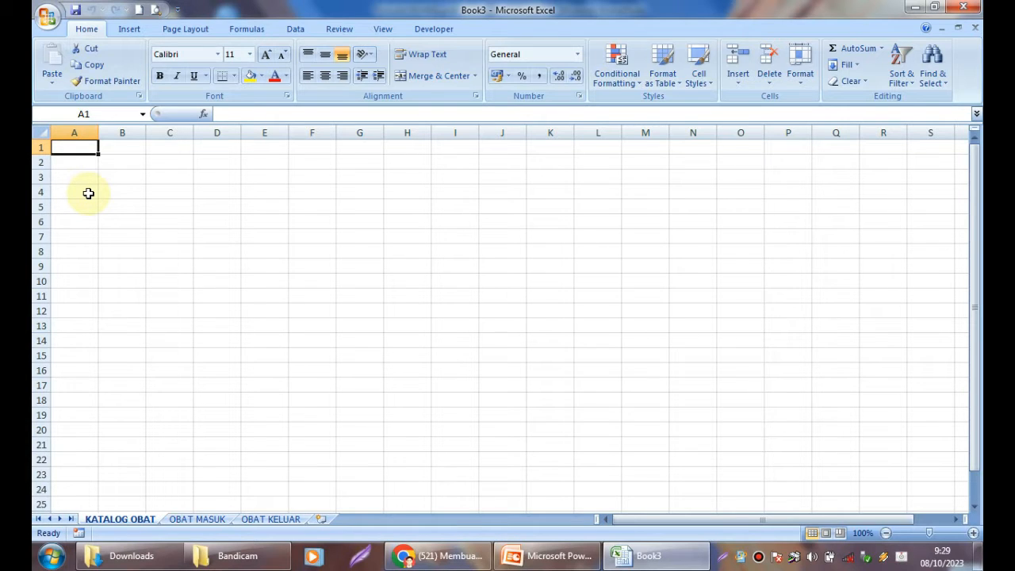
pyautogui.write('KAT')
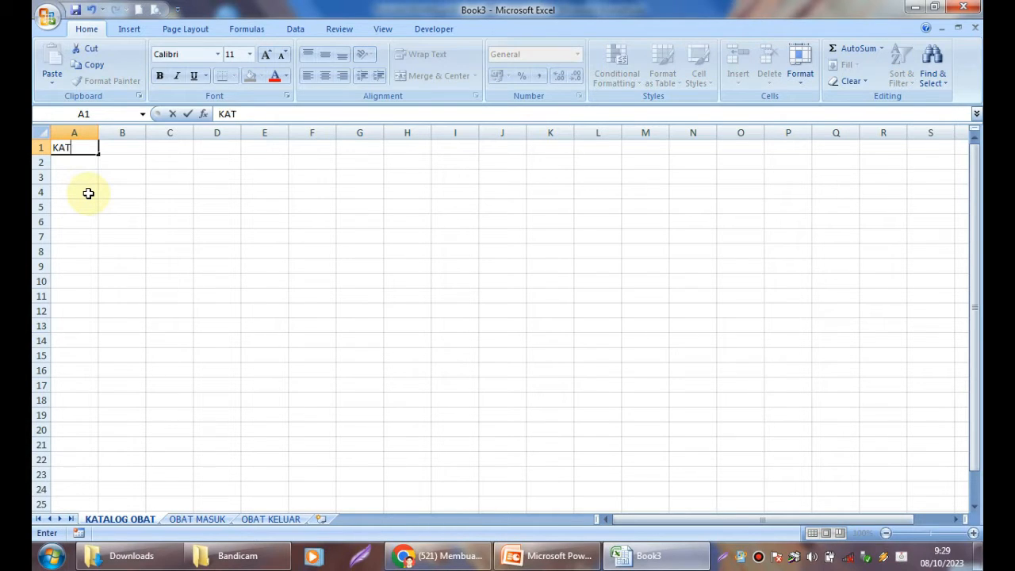
pyautogui.write('ALOG OBAT')
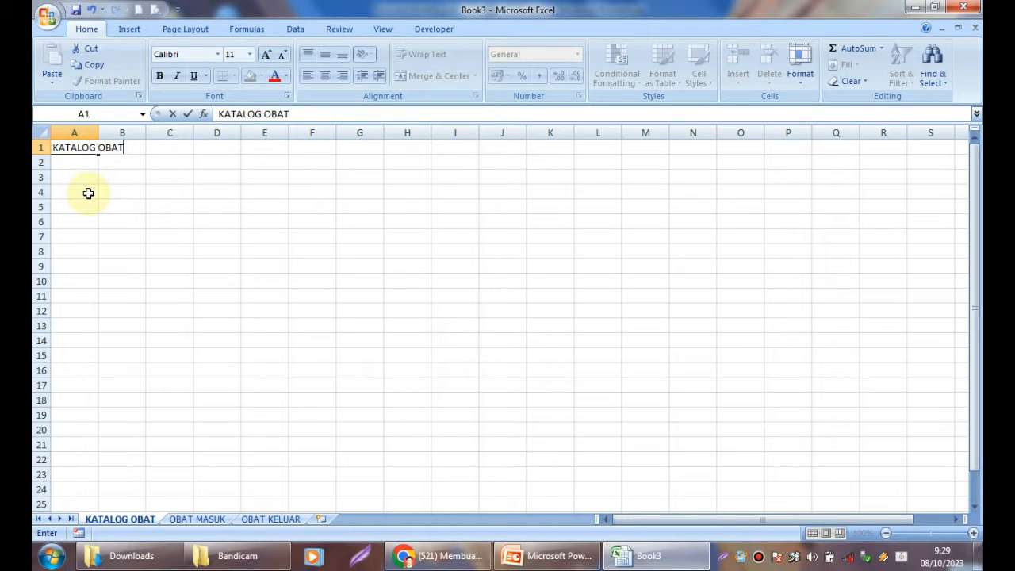
pyautogui.press('Return')
# Enter the column headers KODE OBAT, NAMA OBAT and STOK AWAL in cells A4 to C4.
pyautogui.click(88, 194)
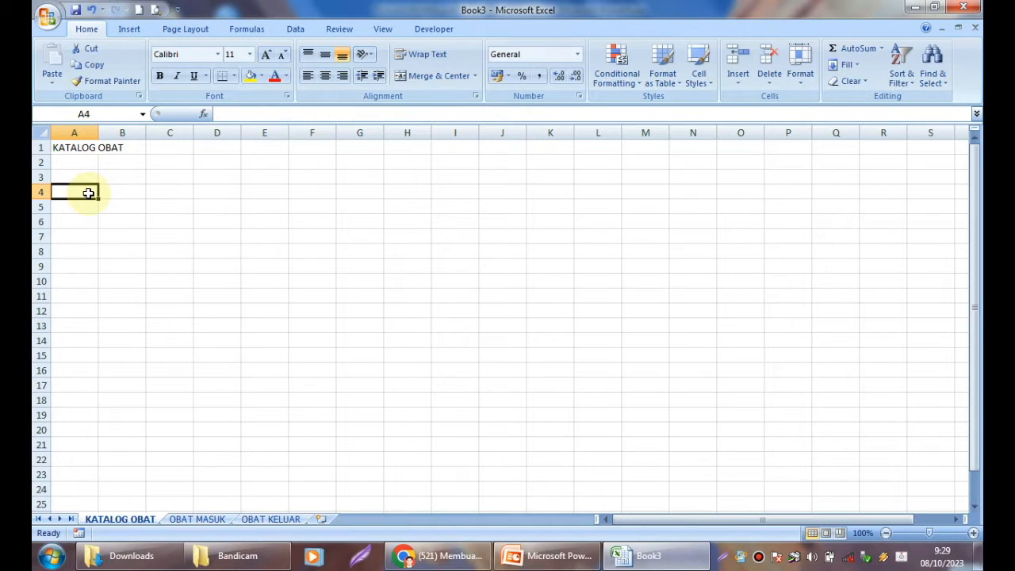
pyautogui.write('KODE')
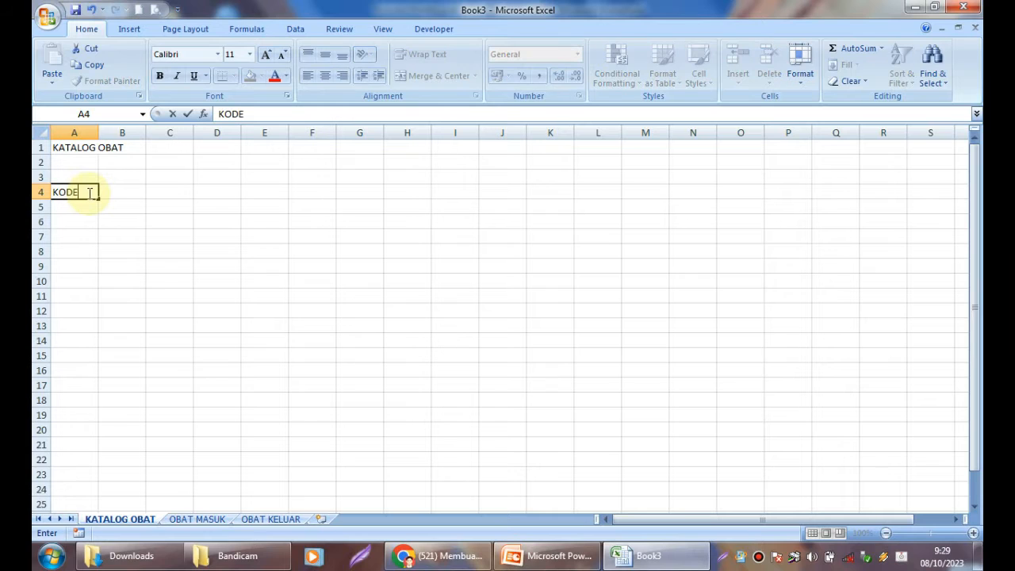
pyautogui.write(' OBAT')
pyautogui.press('Tab')
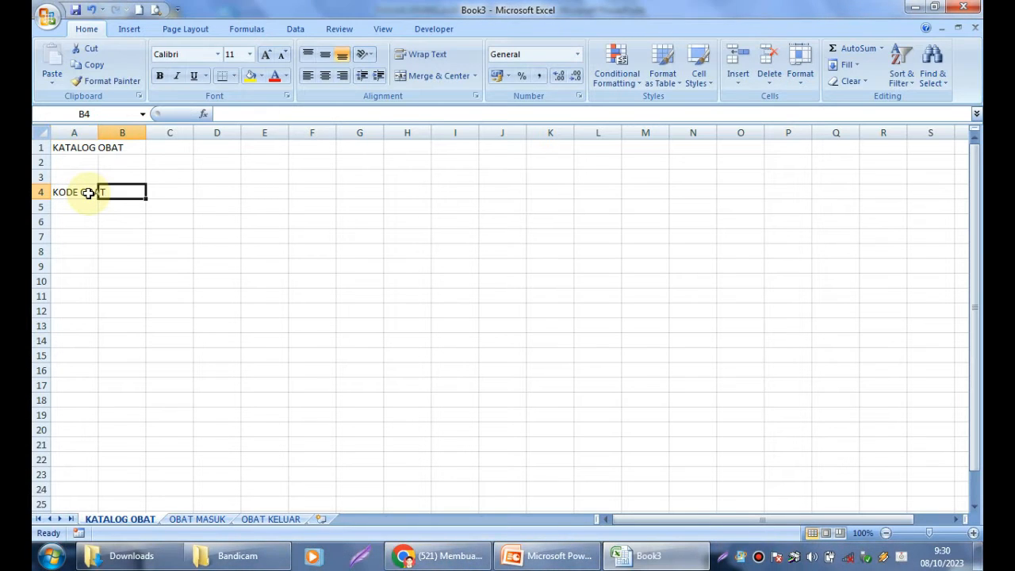
pyautogui.write('NAMA O')
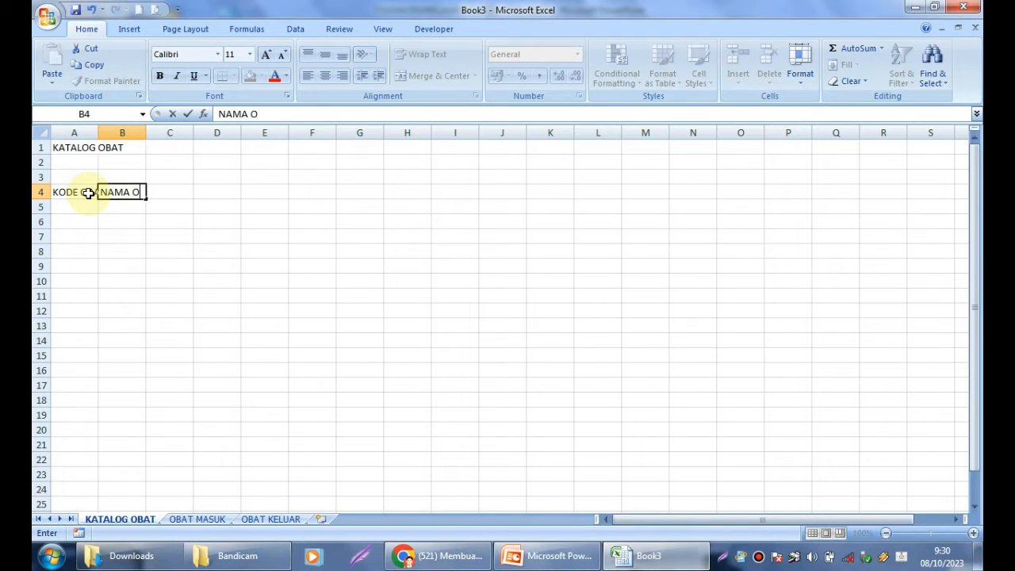
pyautogui.write('BAT')
pyautogui.press('Tab')
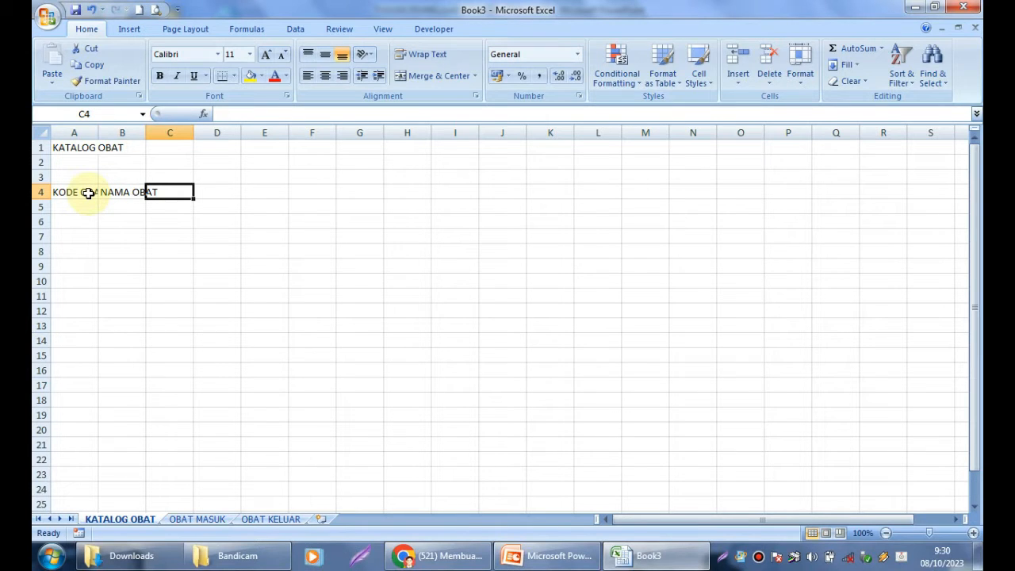
pyautogui.write('STOK AWAL')
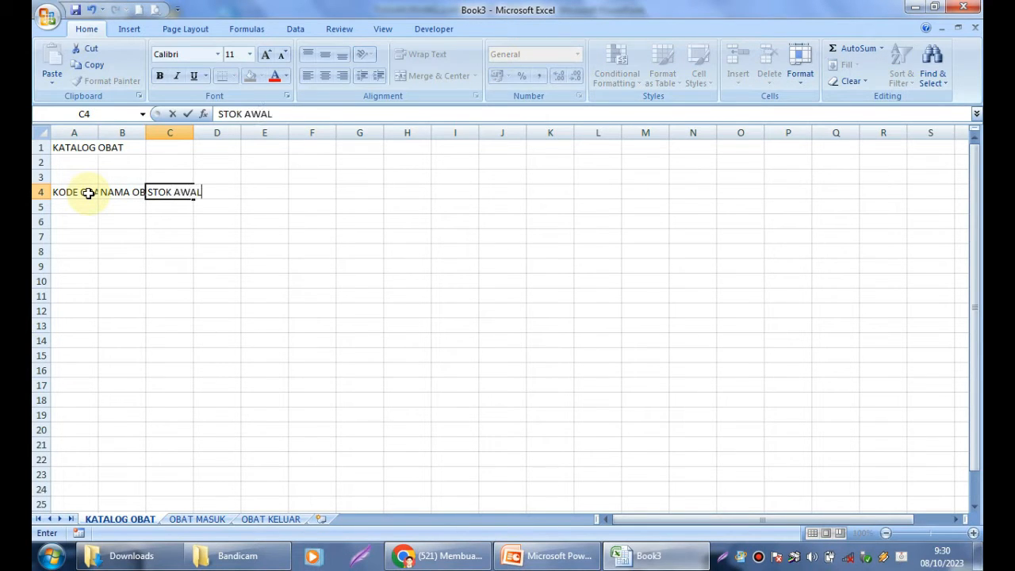
pyautogui.press('Tab')
# Add the column headers MASUK, KELUAR and STOK AKHIR in cells D4 to F4.
pyautogui.write('MASU')
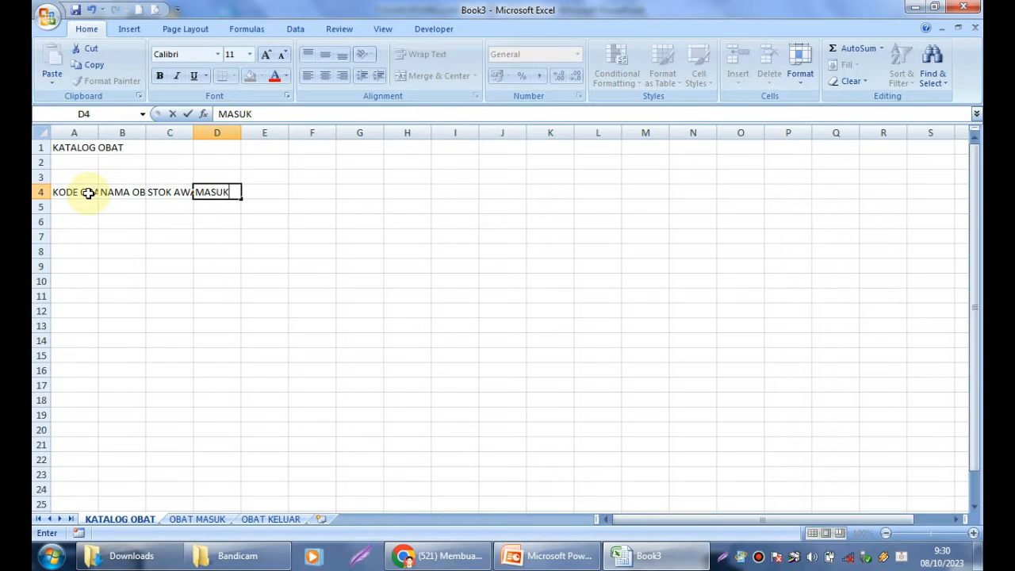
pyautogui.press('Tab')
pyautogui.write('KELUAR')
pyautogui.press('Tab')
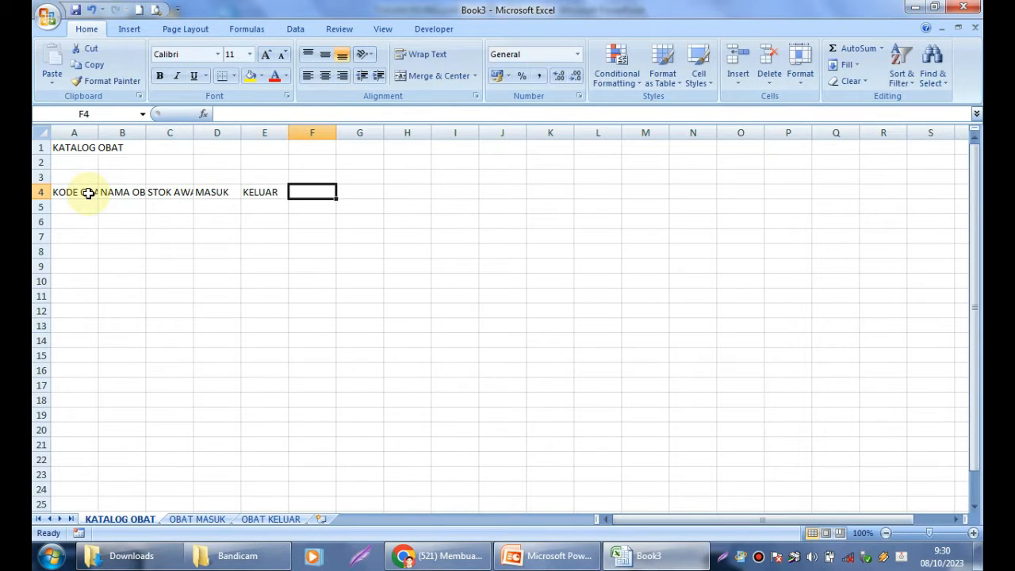
pyautogui.write('STOK AK')
pyautogui.write('HIT')
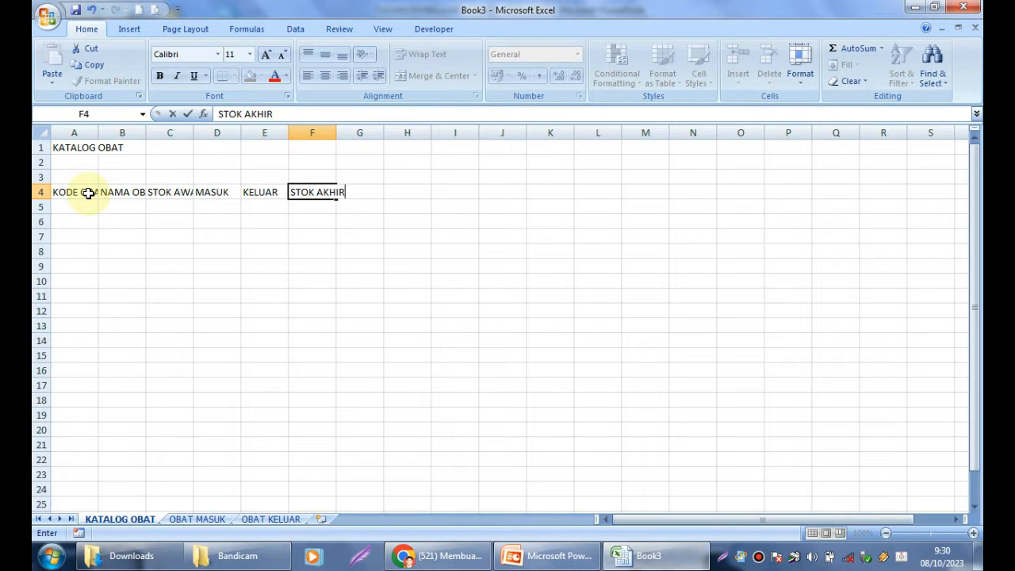
pyautogui.press('Return')
pyautogui.click(115, 248)
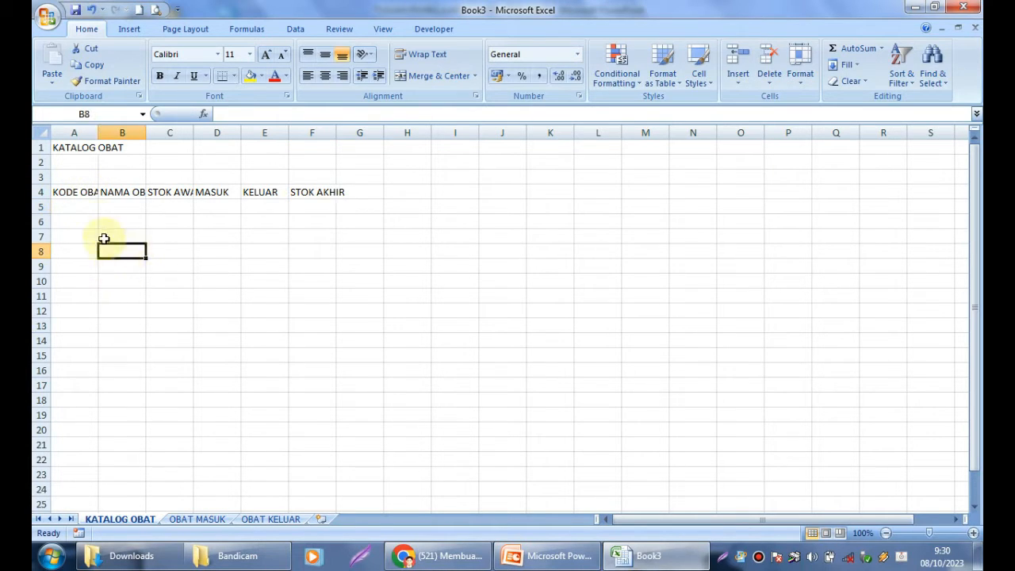
# Widen all columns of the sheet equally so that every header in row 4 fits its cell.
pyautogui.click(81, 194)
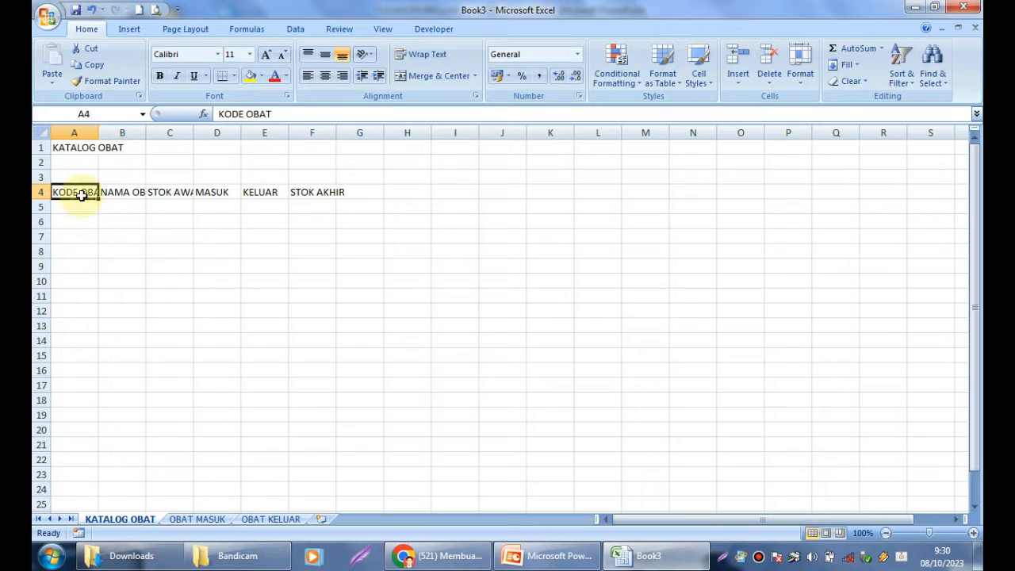
pyautogui.moveTo(81, 195); pyautogui.dragTo(362, 190)
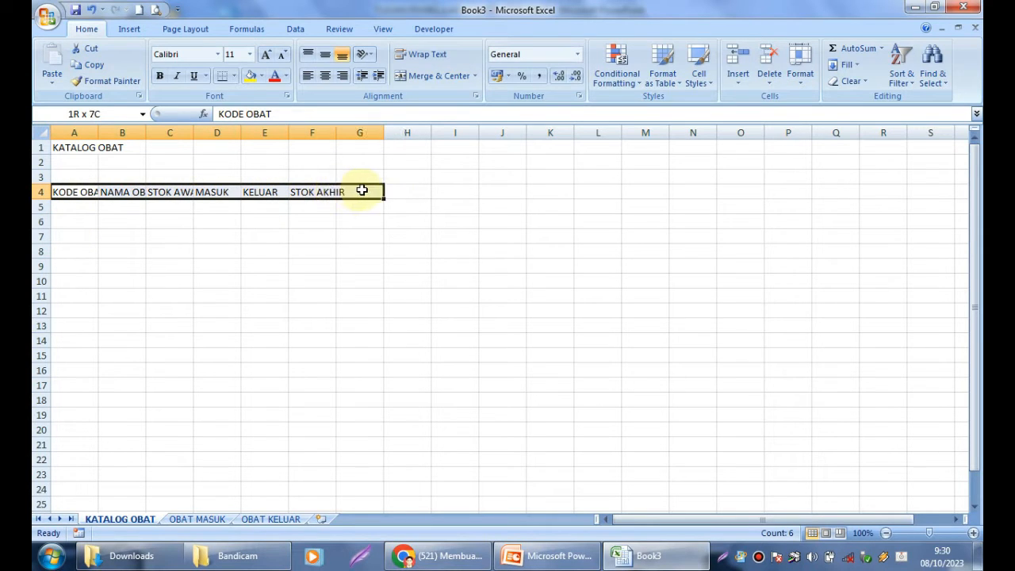
pyautogui.click(103, 249)
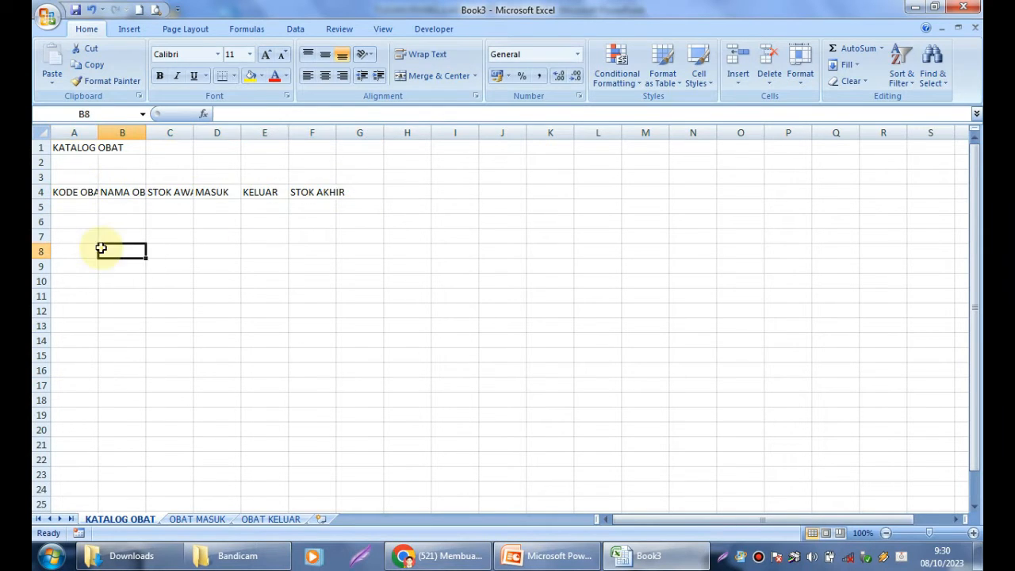
pyautogui.click(44, 132)
pyautogui.moveTo(97, 132); pyautogui.dragTo(126, 132)
pyautogui.click(132, 228)
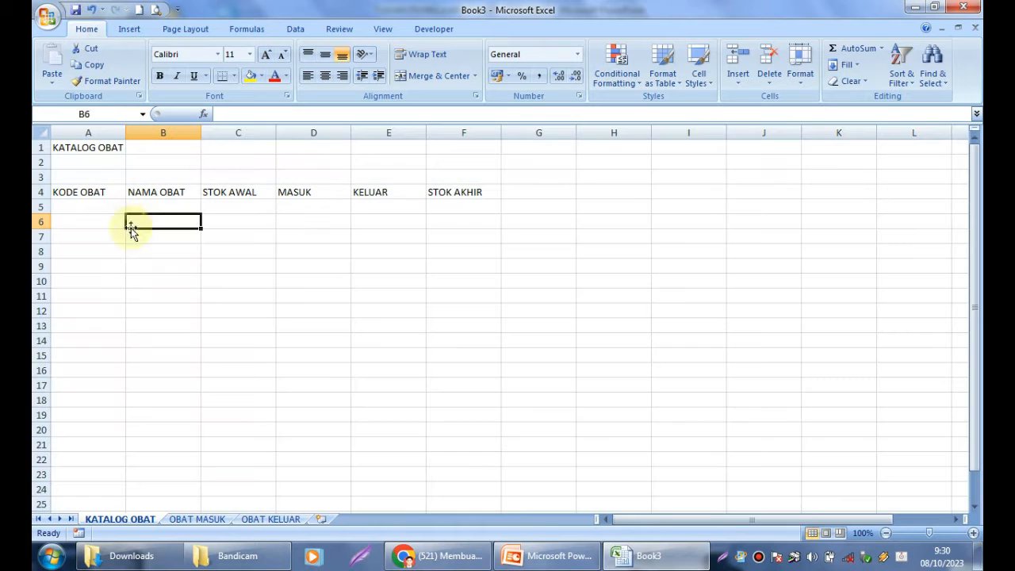
pyautogui.click(185, 265)
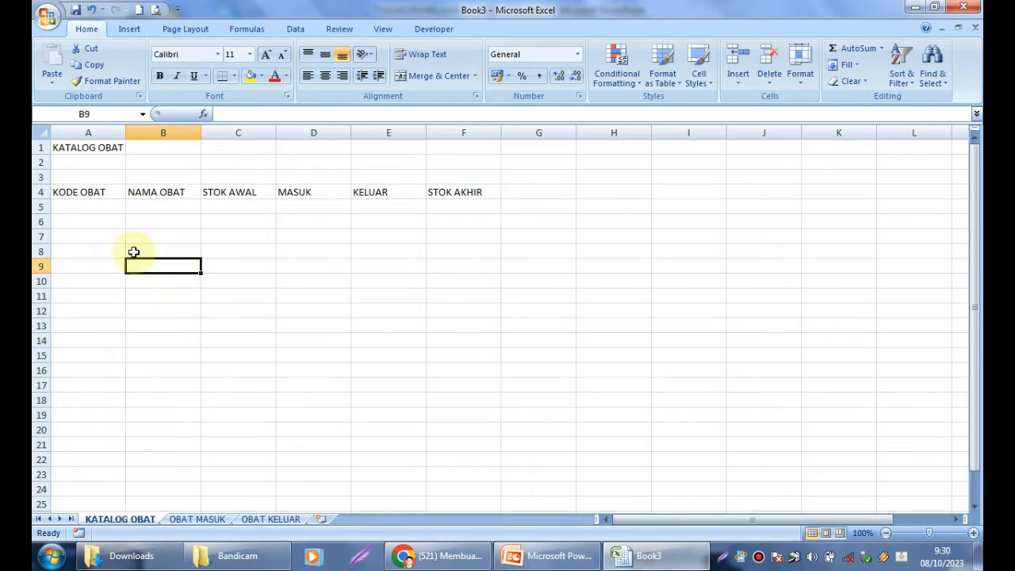
# Convert the header range A4:F4 into a table, with the option My table has headers enabled.
pyautogui.moveTo(100, 192); pyautogui.dragTo(473, 195)
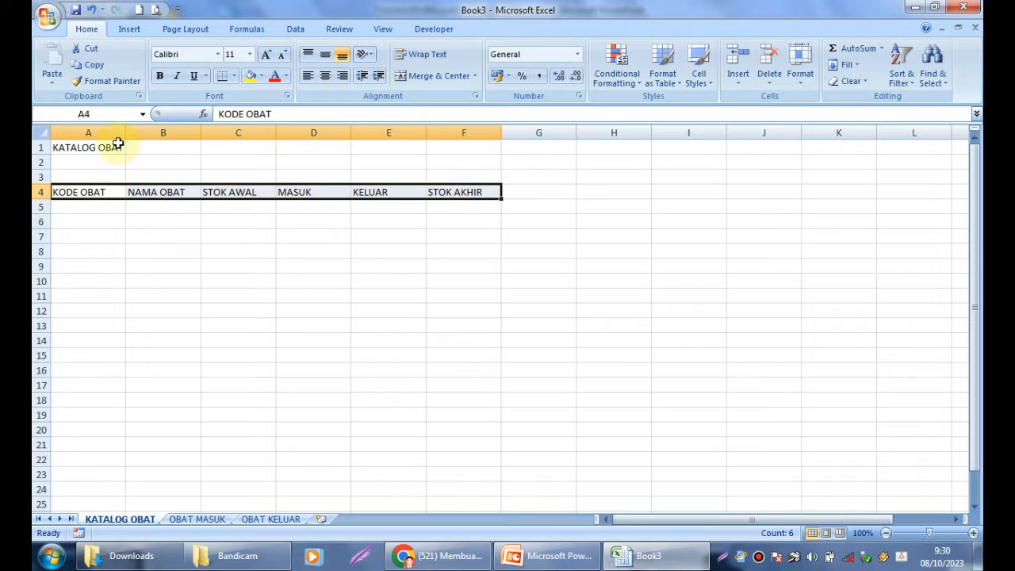
pyautogui.click(129, 29)
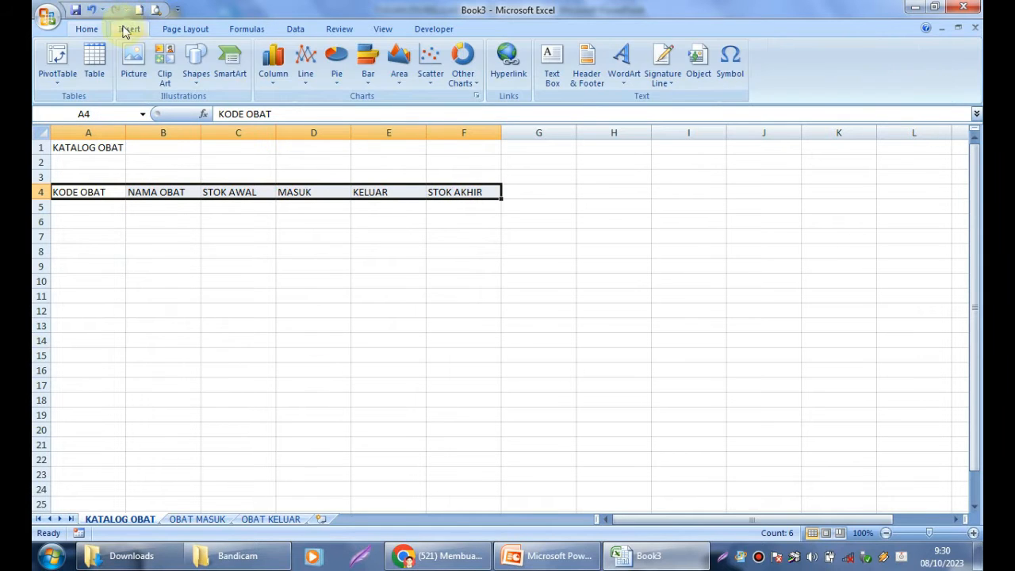
pyautogui.click(94, 64)
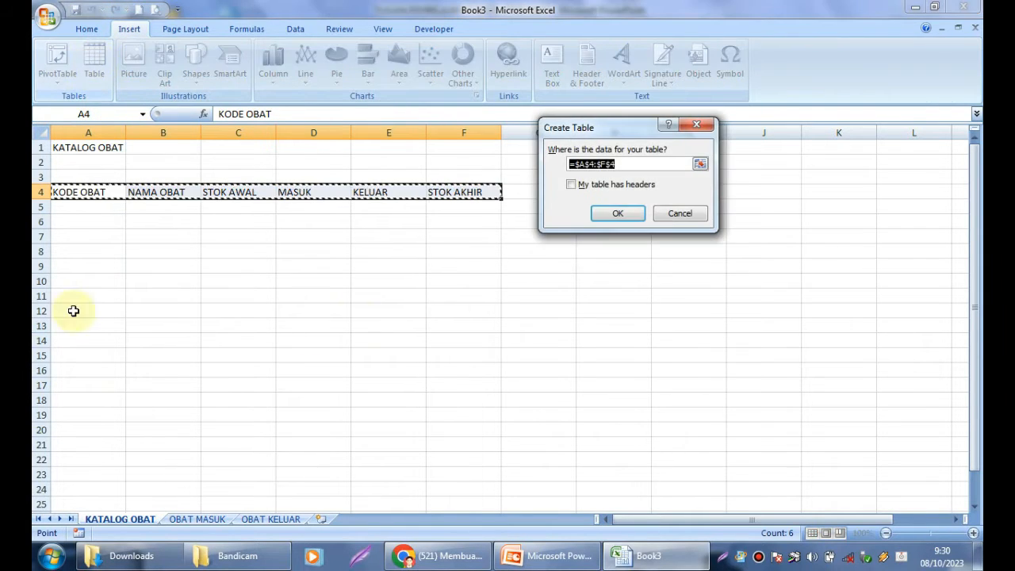
pyautogui.click(570, 187)
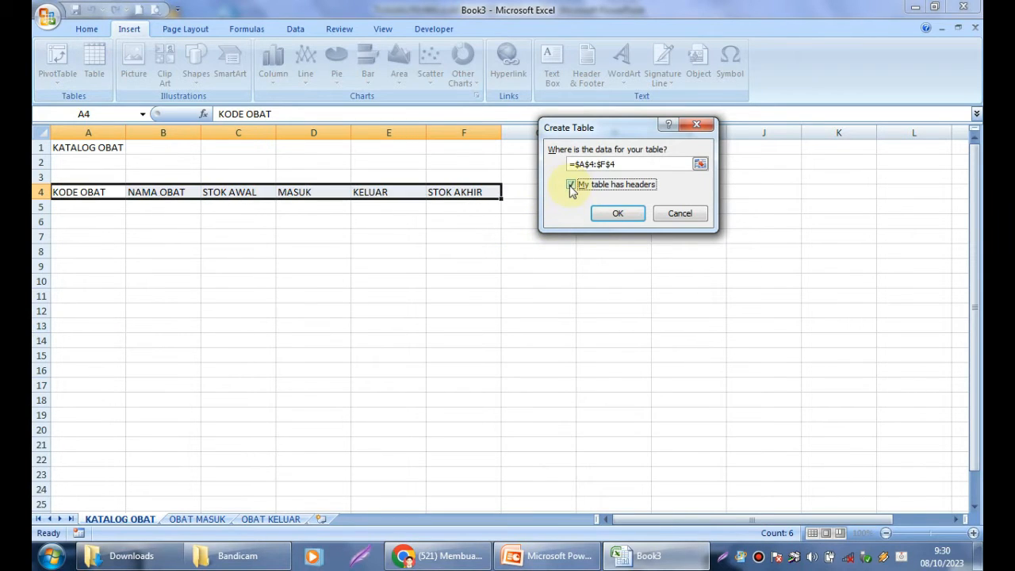
pyautogui.click(614, 214)
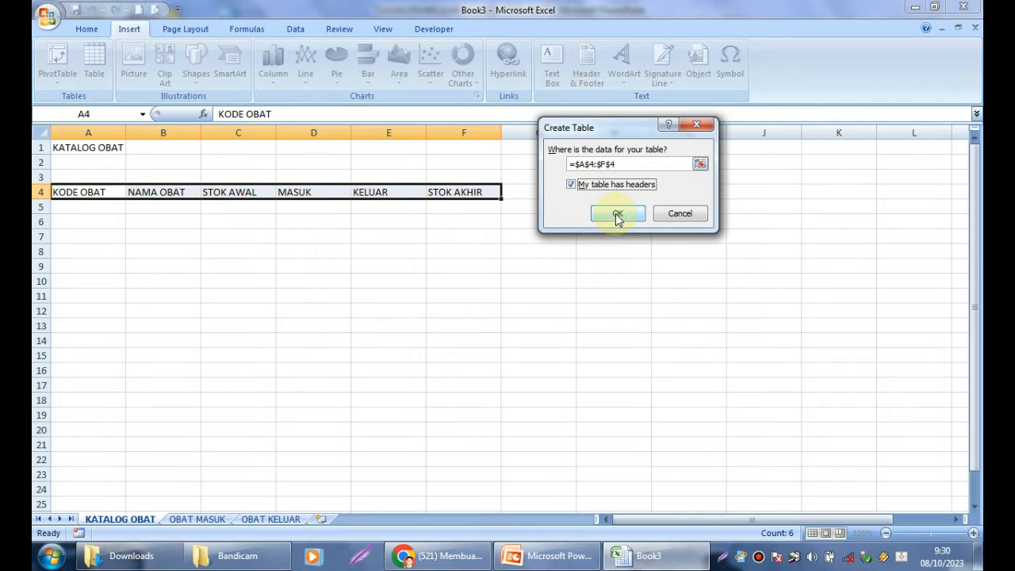
pyautogui.click(193, 325)
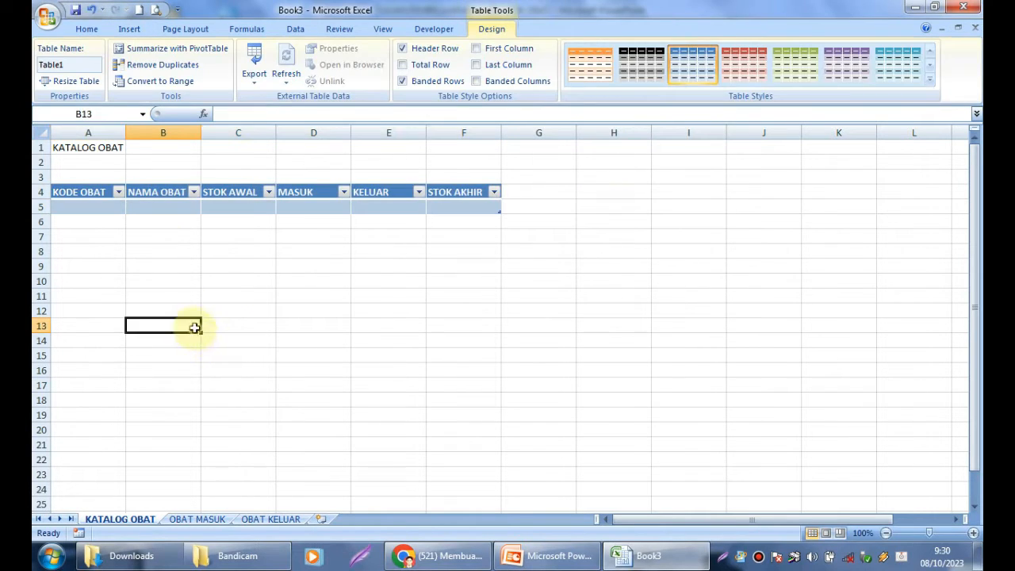
# Widen the NAMA OBAT column to about twice the width of the other columns.
pyautogui.click(165, 245)
pyautogui.moveTo(201, 133); pyautogui.dragTo(261, 136)
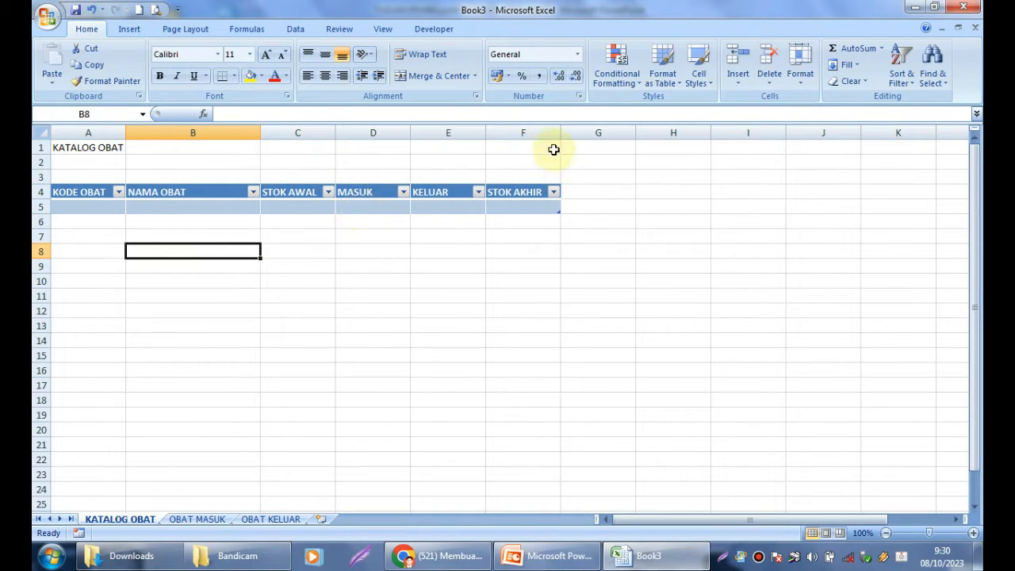
pyautogui.moveTo(261, 135); pyautogui.dragTo(272, 134)
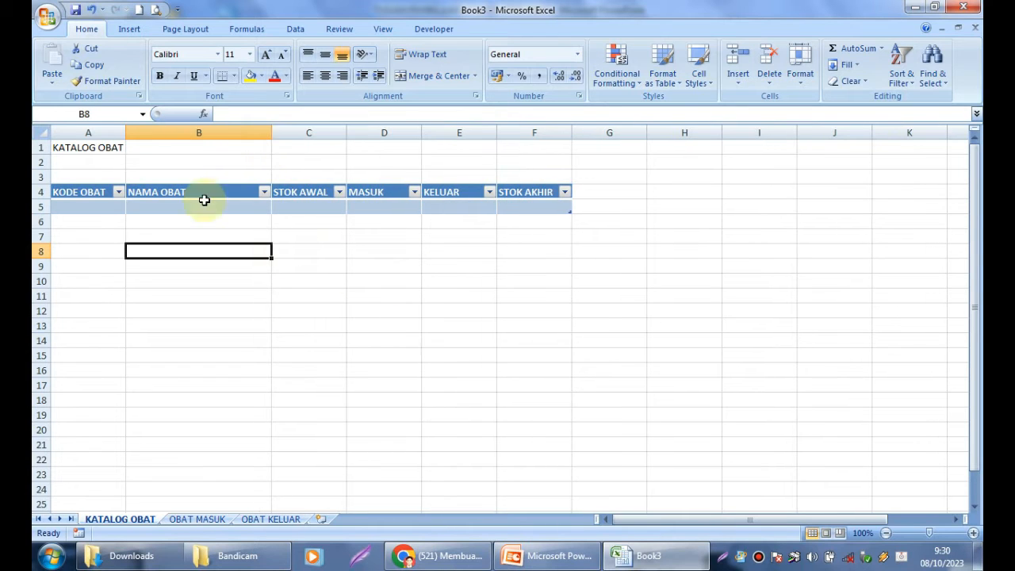
pyautogui.click(107, 282)
# Merge and center the KATALOG OBAT title across A1:F1 and format it as bold, size 24.
pyautogui.moveTo(87, 147); pyautogui.dragTo(531, 149)
pyautogui.click(428, 76)
pyautogui.click(249, 53)
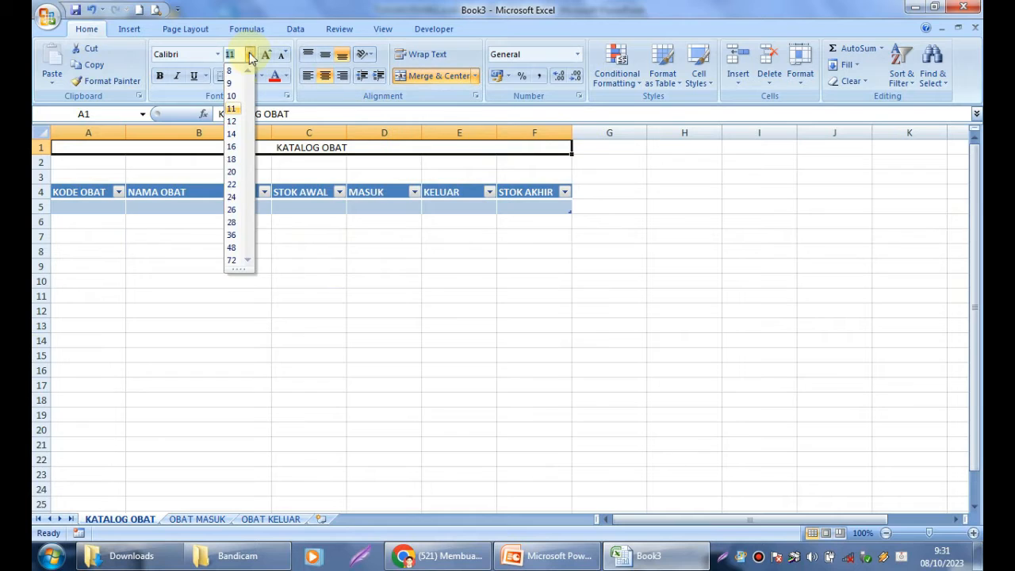
pyautogui.click(233, 197)
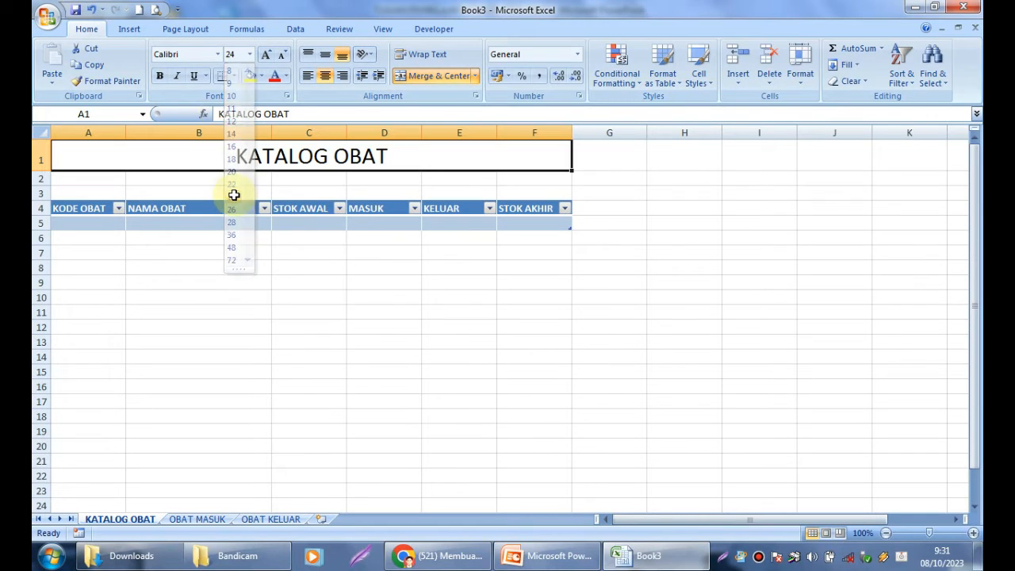
pyautogui.click(159, 75)
pyautogui.click(165, 267)
# Enter the code A001 in cell A5 and fill the series down to A007 in cell A11.
pyautogui.click(101, 223)
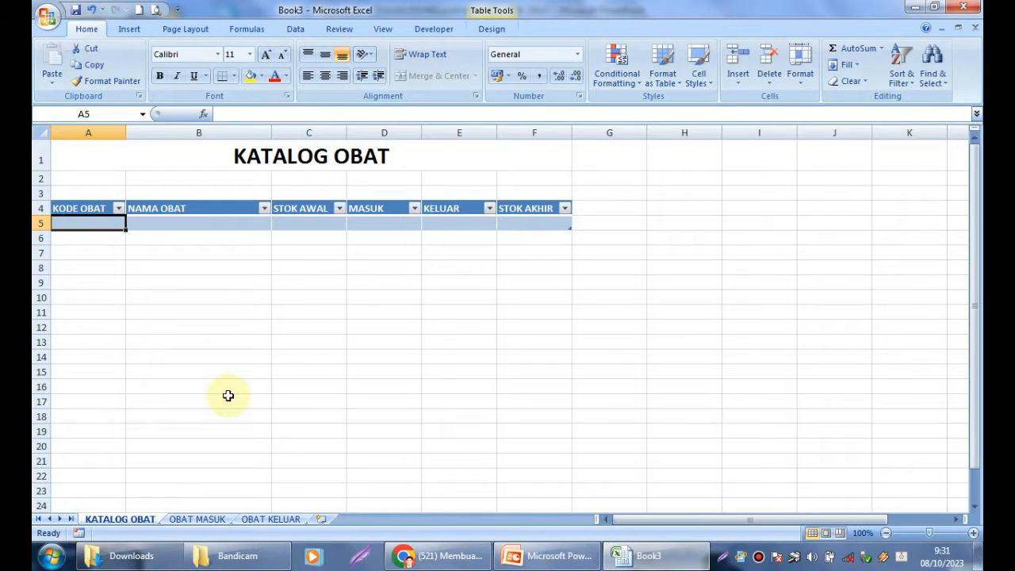
pyautogui.write('A001')
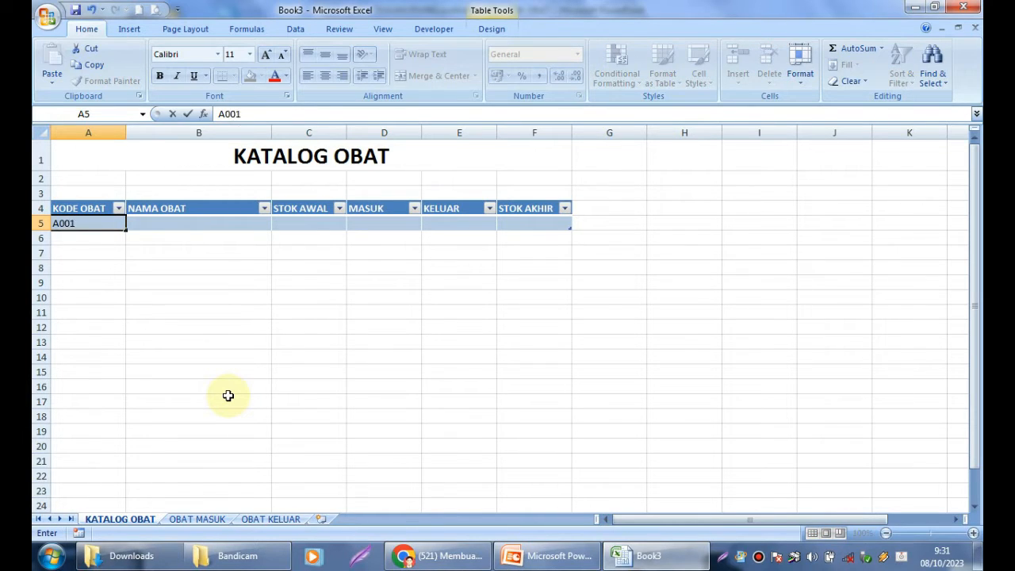
pyautogui.press('Return')
pyautogui.click(90, 224)
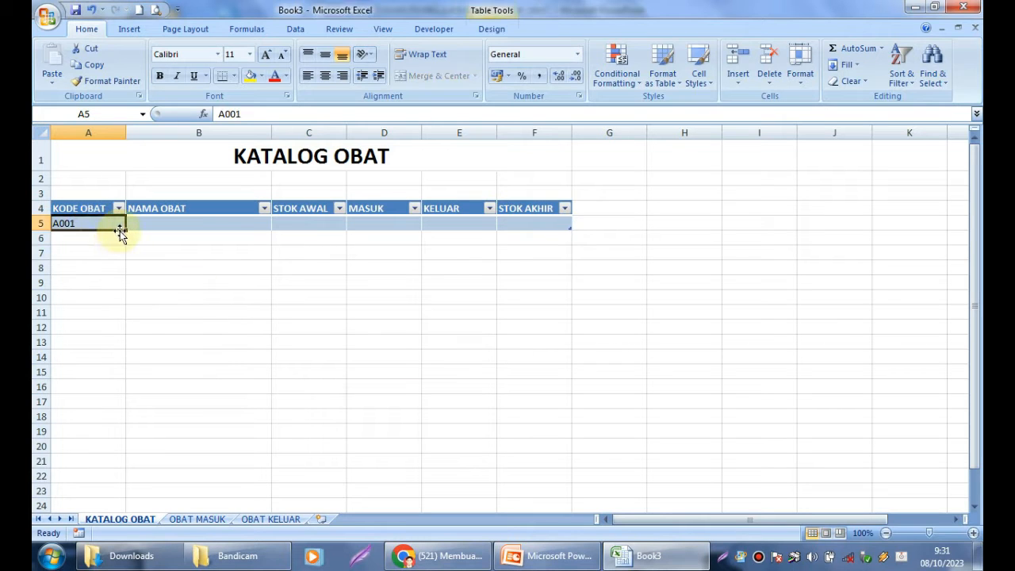
pyautogui.moveTo(121, 230); pyautogui.dragTo(121, 321)
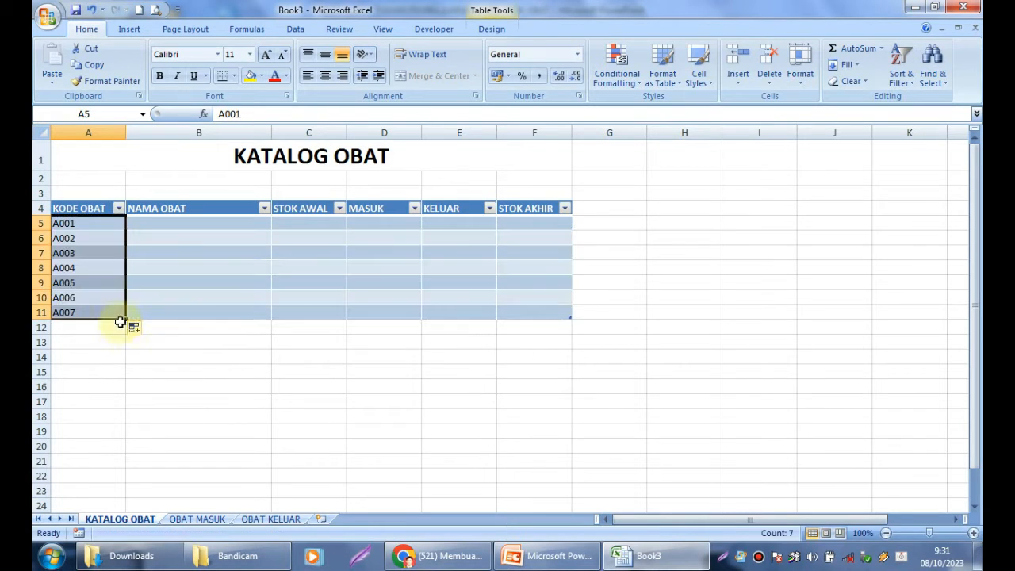
# Enter the medicine names PARACETAMOL, TREMENZA and AMOXCILIN in cells B5 to B7 of the NAMA OBAT column.
pyautogui.click(194, 227)
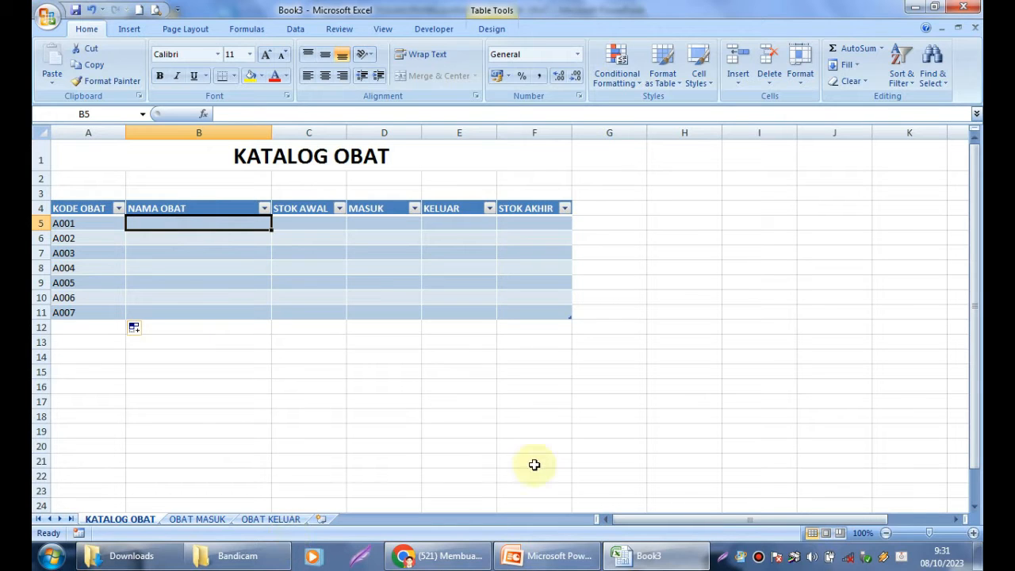
pyautogui.write('PARA')
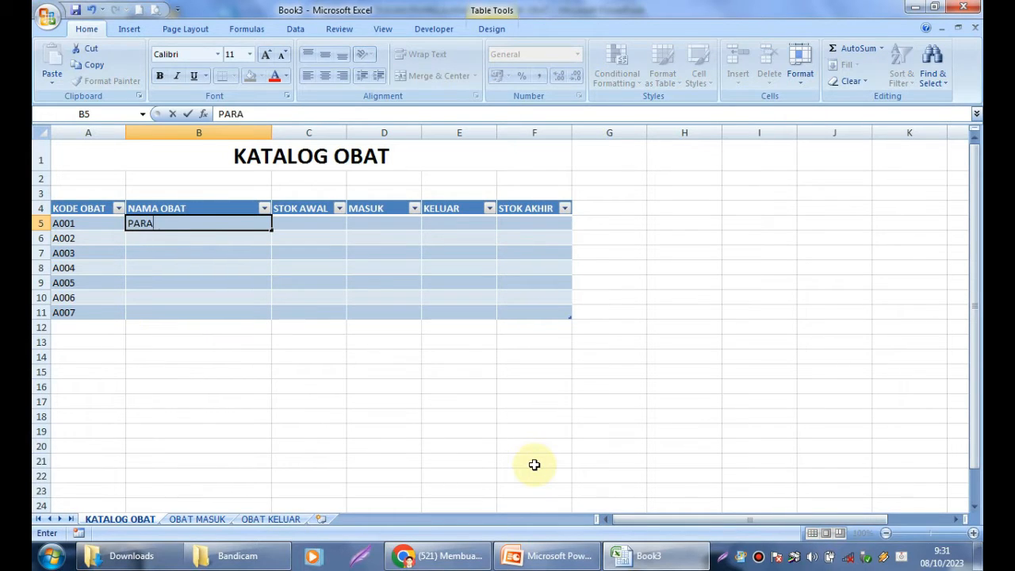
pyautogui.write('CETAMOL')
pyautogui.press('Return')
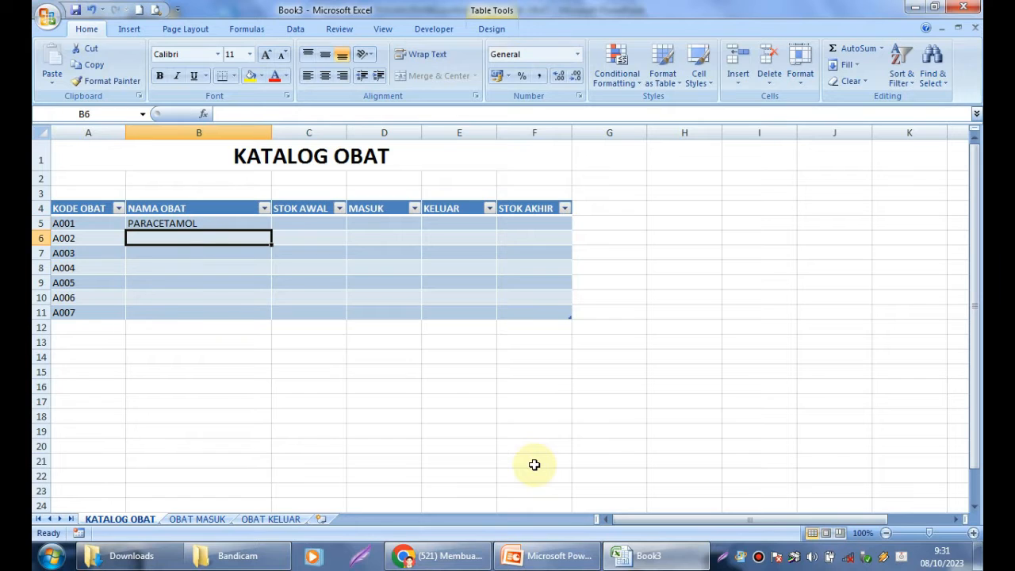
pyautogui.write('TREMENZA')
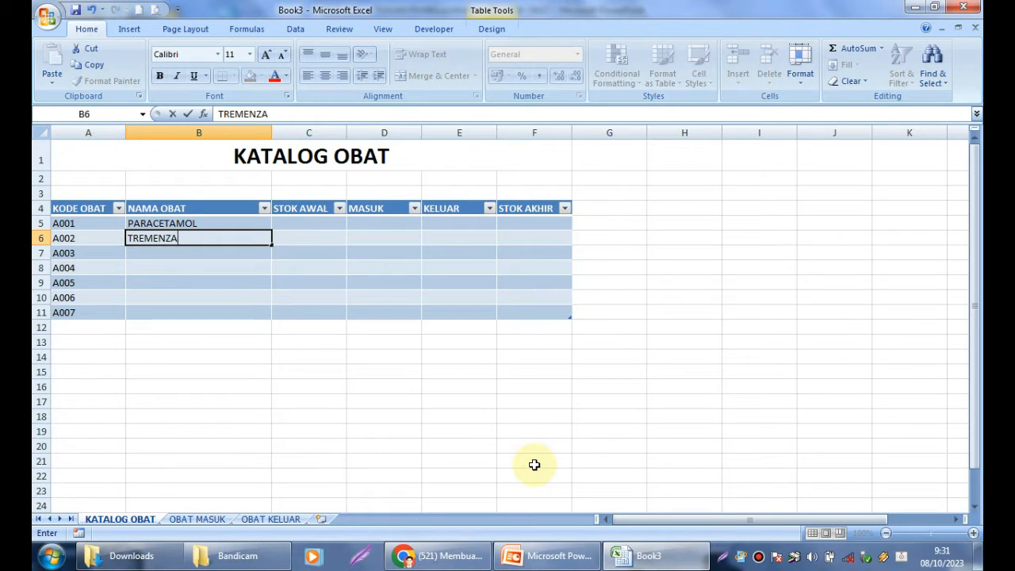
pyautogui.press('Return')
pyautogui.write('A')
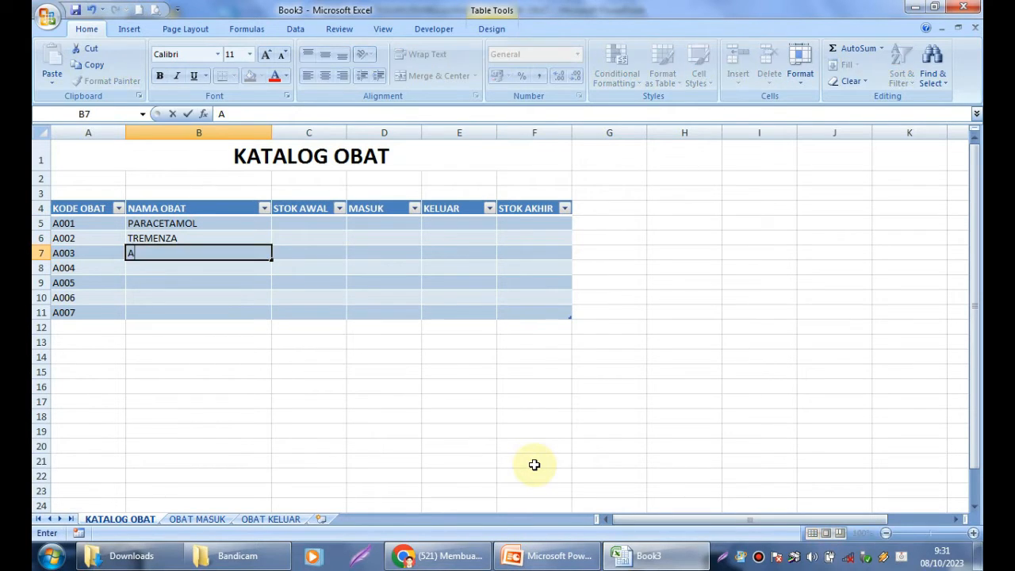
pyautogui.write('MOXCILIN')
pyautogui.press('Return')
# Enter AMBROXOL in cell B8 and ALBUMIN in cell B9 as the names for codes A004 and A005.
pyautogui.write("'")
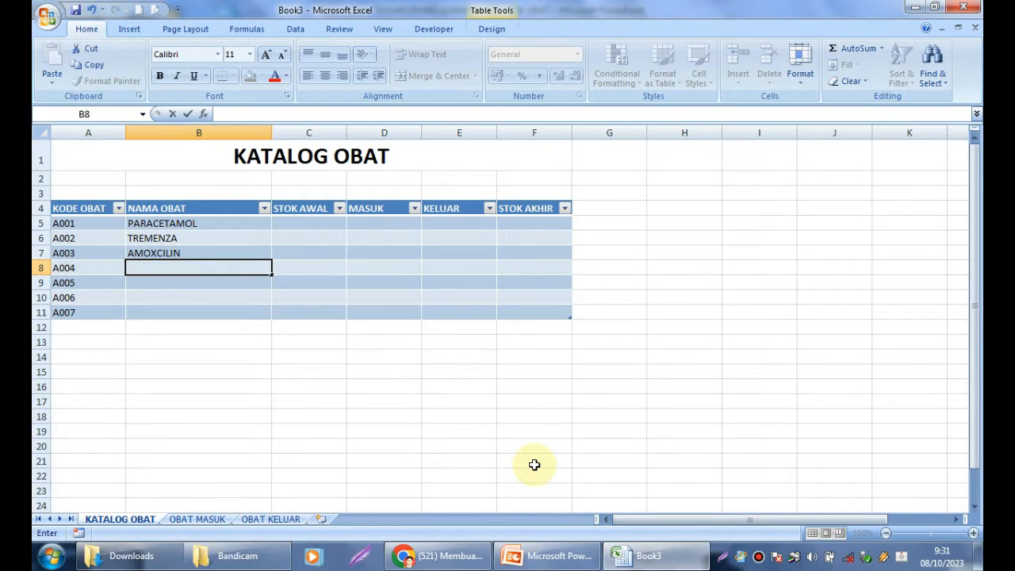
pyautogui.write('AM')
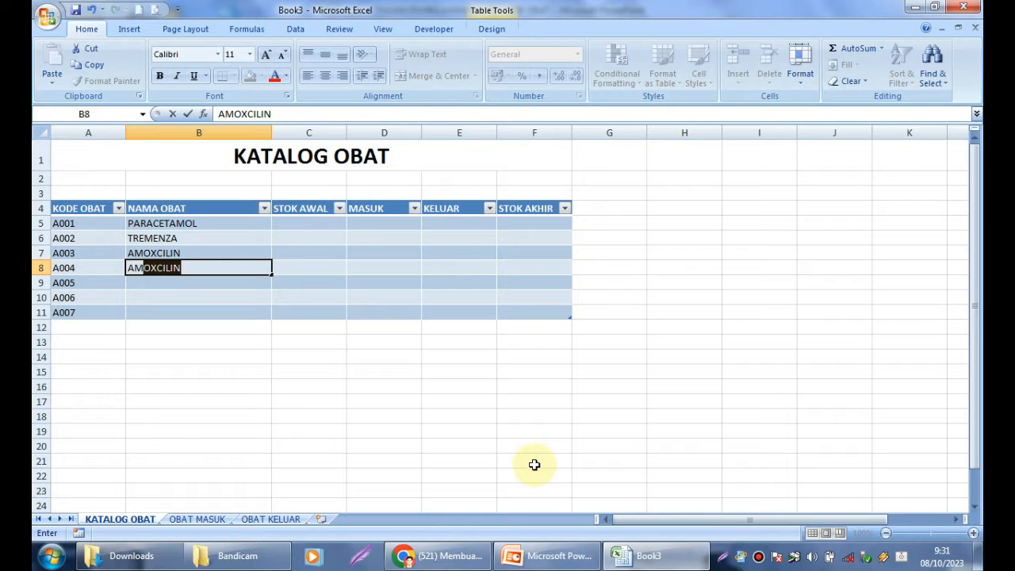
pyautogui.write('BROXOL')
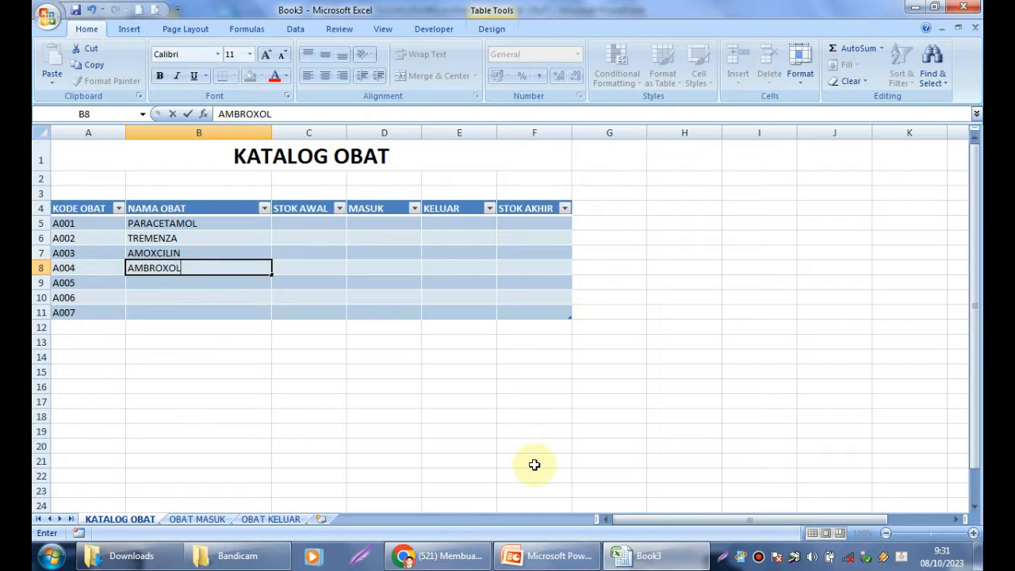
pyautogui.press('Return')
pyautogui.write('A')
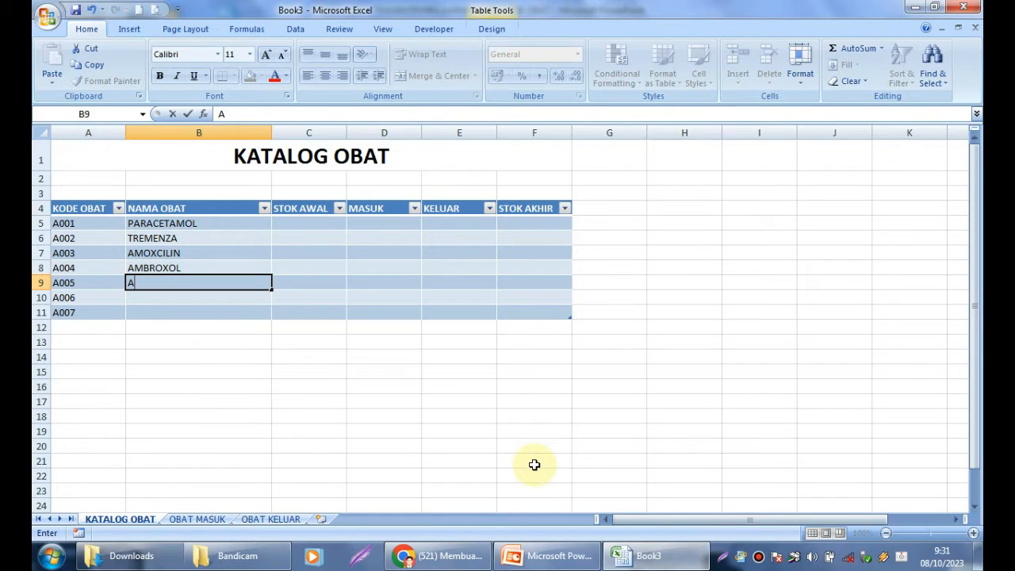
pyautogui.write('LBUMIN')
pyautogui.press('Return')
# Complete the medicine names with AMPICILIN in cell B10 and ARGININE in cell B11.
pyautogui.write('A')
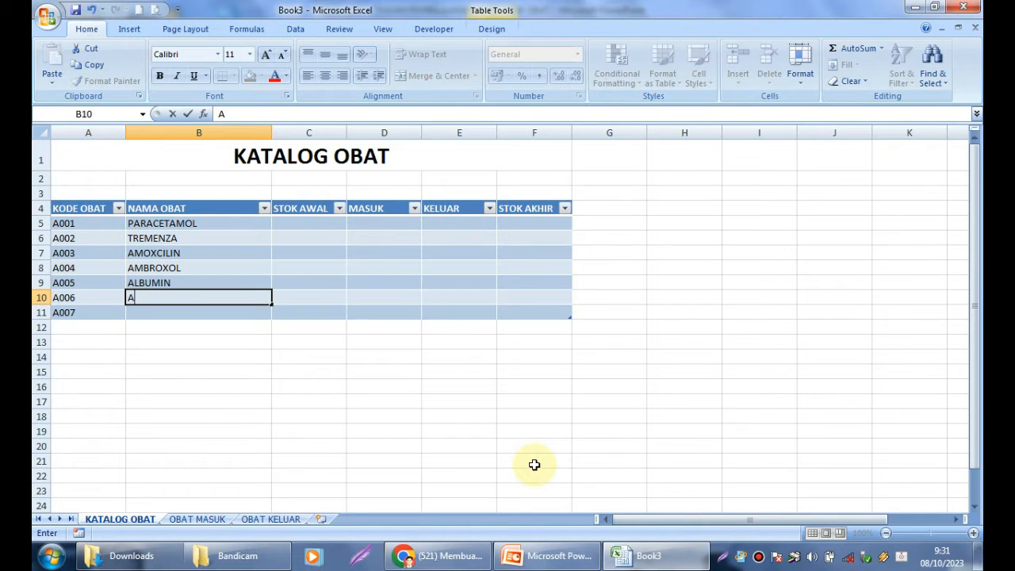
pyautogui.write('MPICILIN')
pyautogui.press('Return')
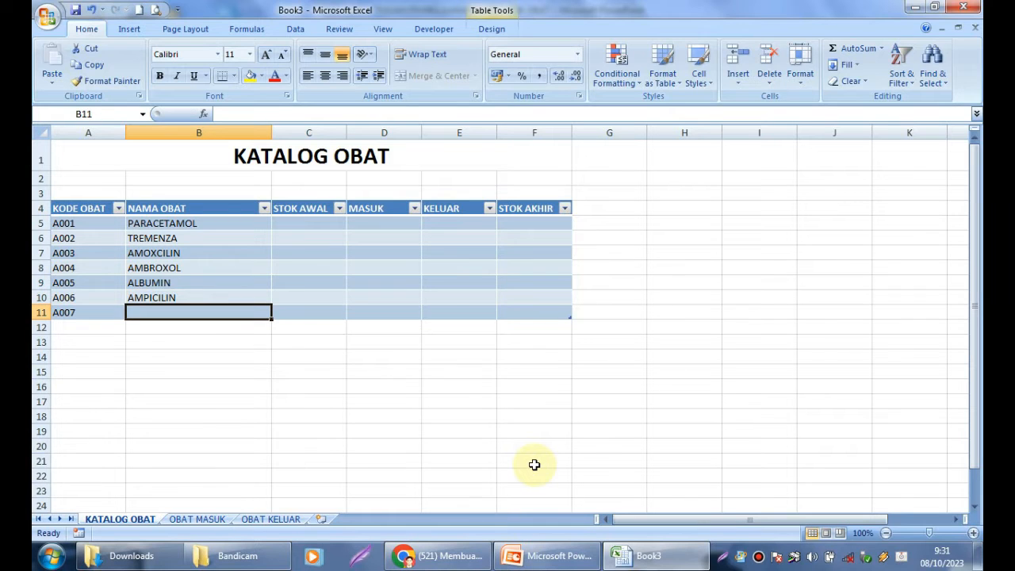
pyautogui.write('ARG')
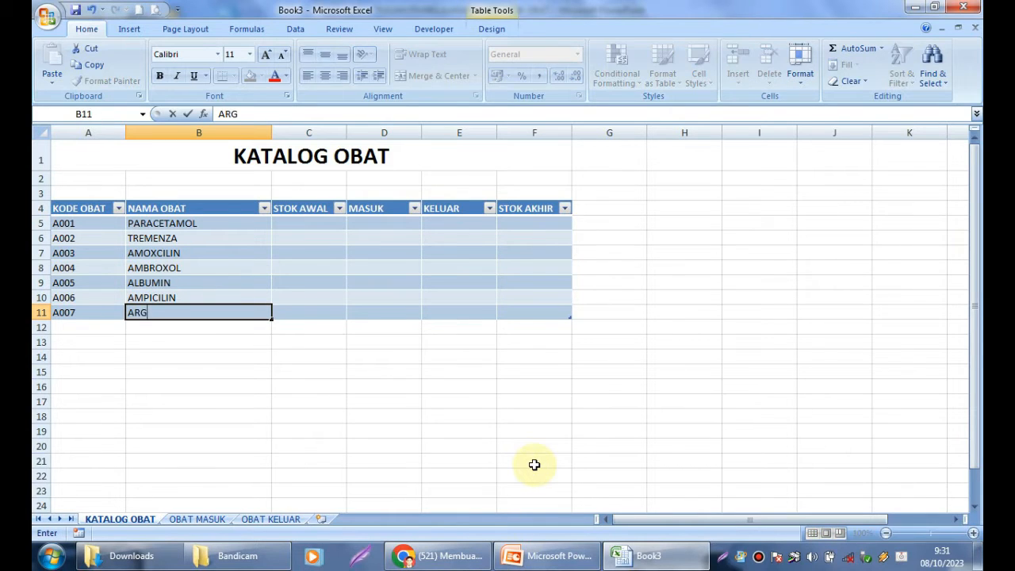
pyautogui.write('ININE')
pyautogui.press('Return')
# Fill the STOK AWAL cells C5 to C11 with the value 50 and center them horizontally.
pyautogui.press('Up')
pyautogui.press('Up')
pyautogui.press('Up')
pyautogui.press('Up')
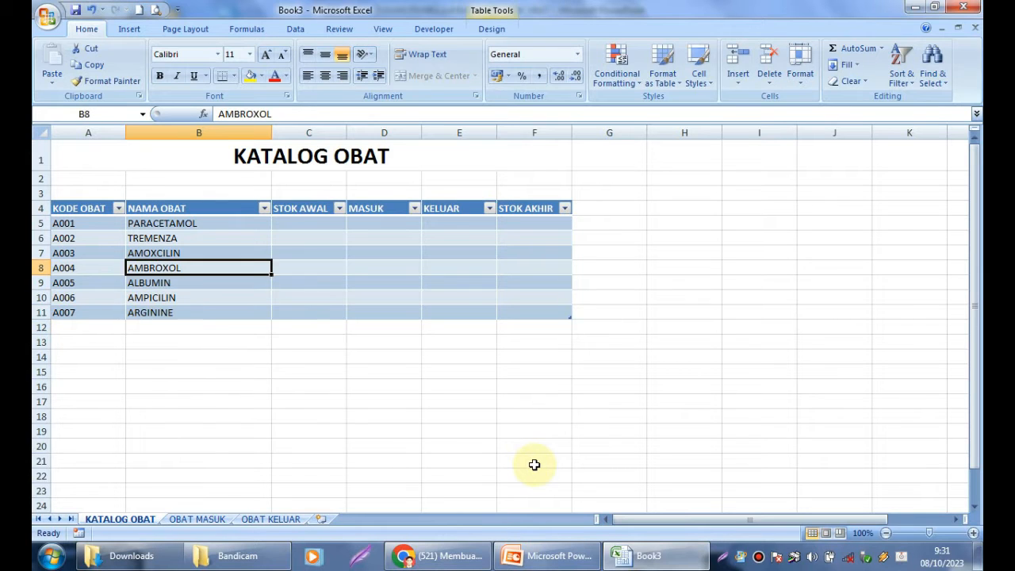
pyautogui.press('Up')
pyautogui.press('Up')
pyautogui.press('Up')
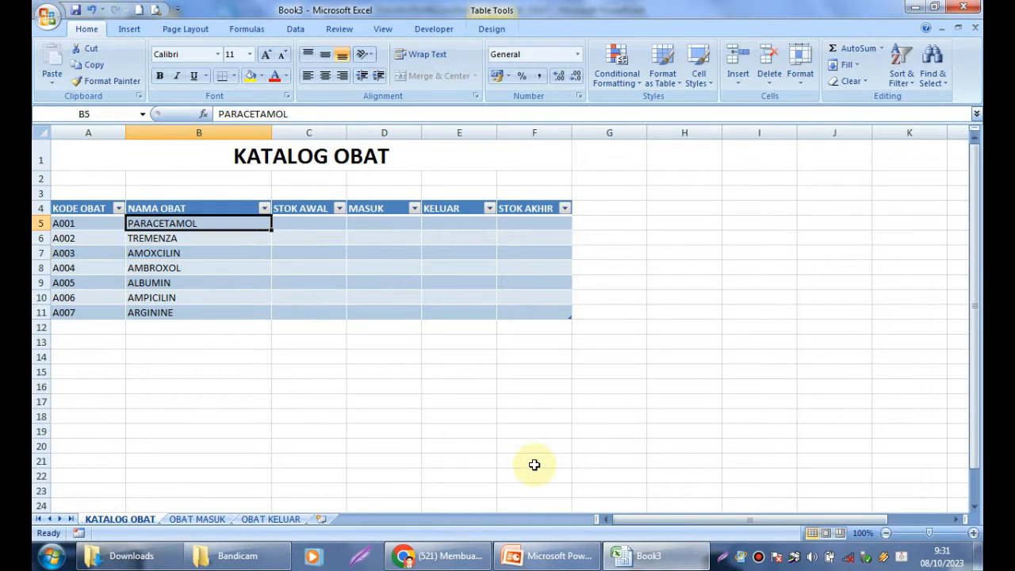
pyautogui.press('Right')
pyautogui.write('50')
pyautogui.press('Return')
pyautogui.press('Up')
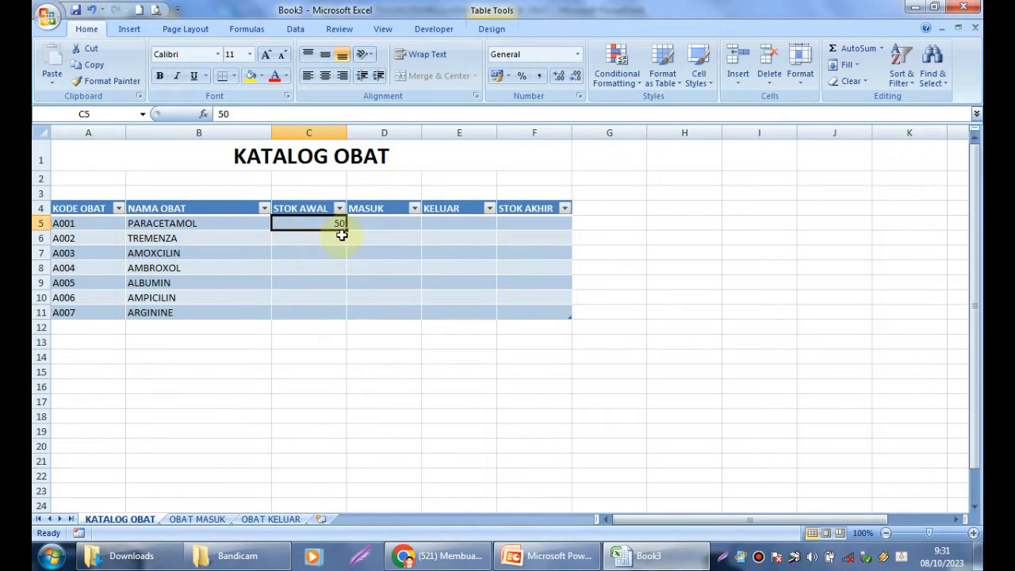
pyautogui.moveTo(347, 232); pyautogui.dragTo(336, 317)
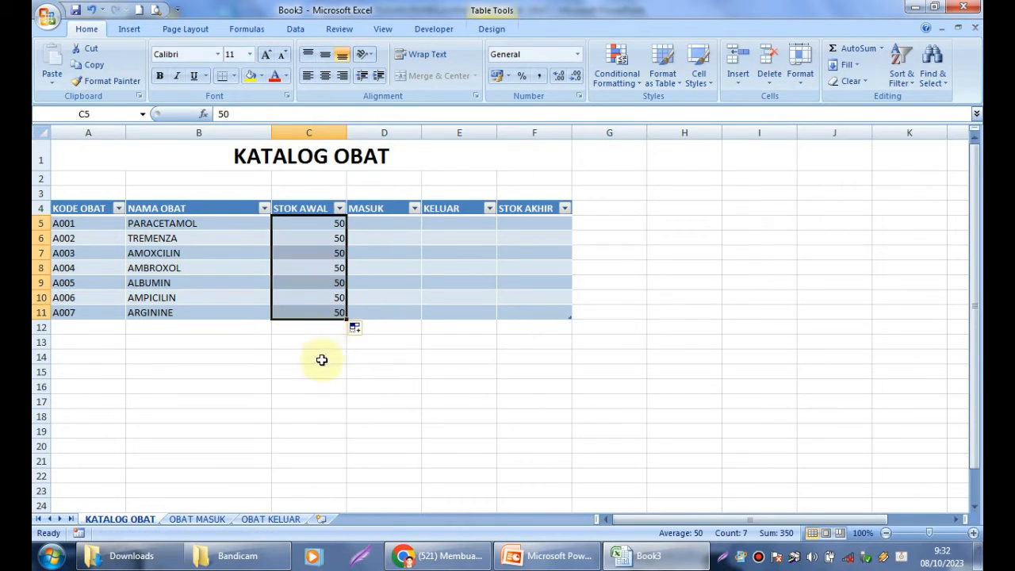
pyautogui.click(325, 75)
pyautogui.click(318, 371)
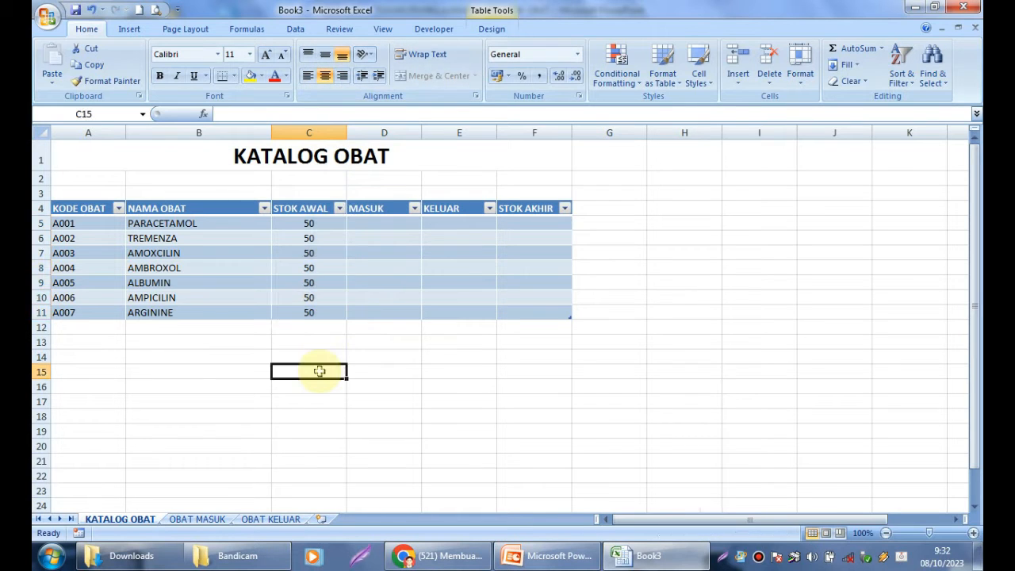
# Save the workbook in the Documents library as an Excel Workbook named KATALOG OBAT.
pyautogui.click(211, 315)
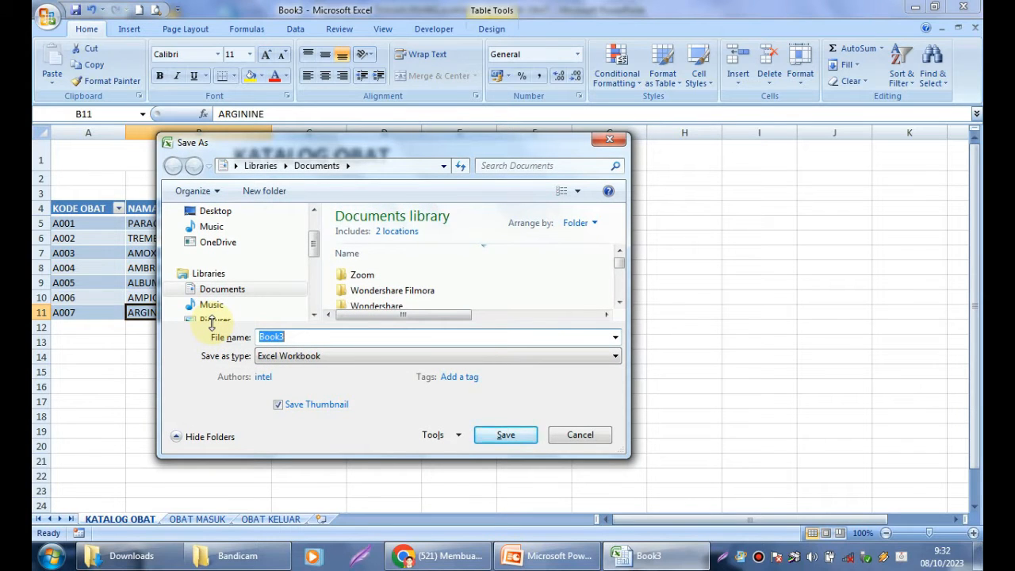
pyautogui.write('KATALOG OB')
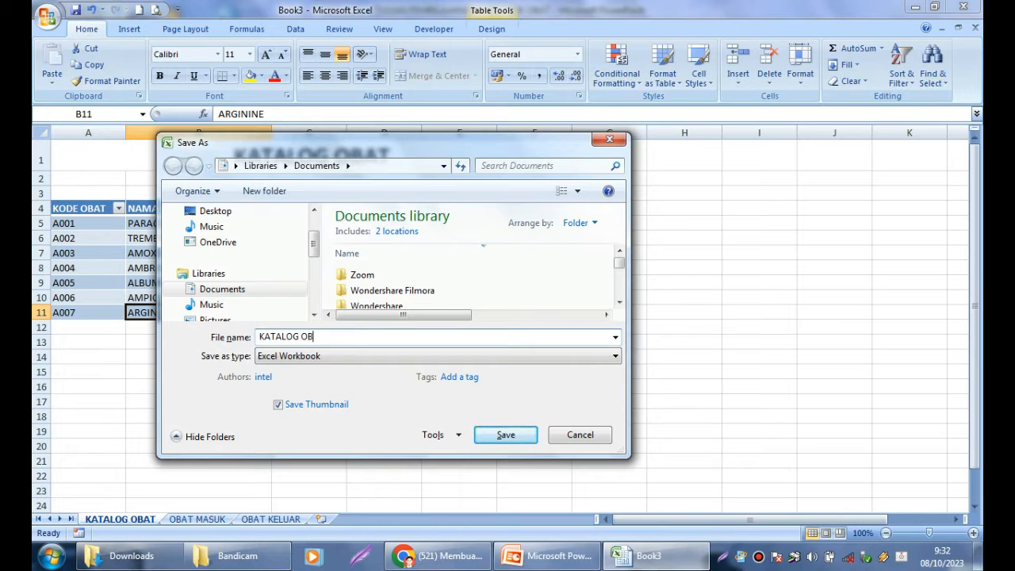
pyautogui.write('AT')
pyautogui.click(499, 442)
pyautogui.click(286, 373)
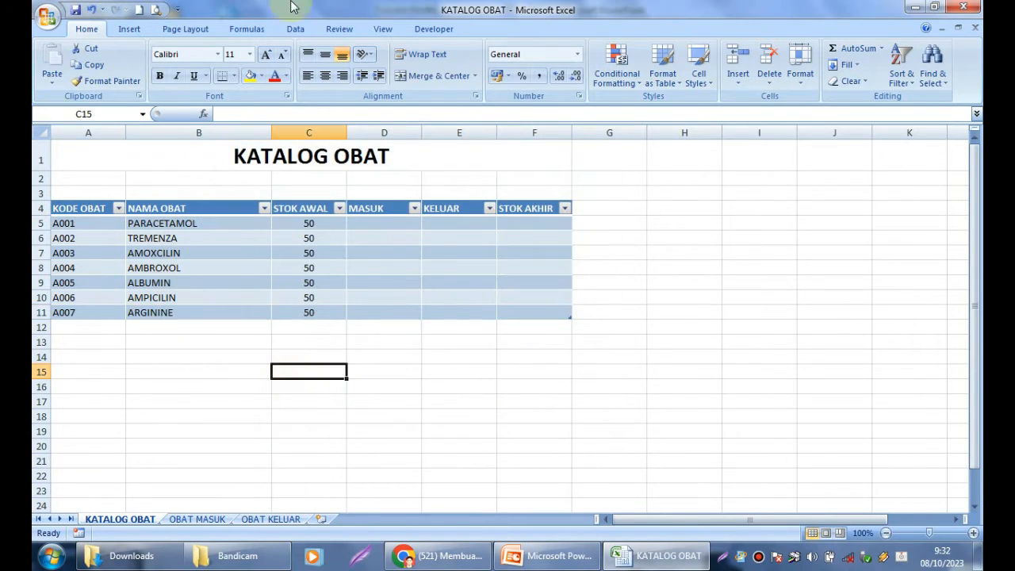
pyautogui.click(133, 342)
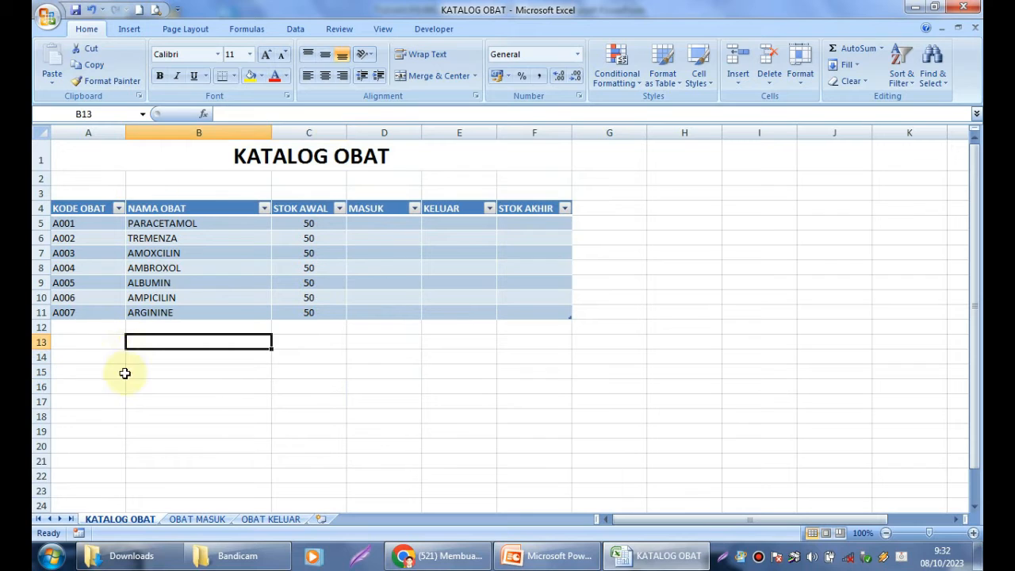
pyautogui.click(295, 401)
# Rename the catalogue table in A4:F11 as TABELKATALOG.
pyautogui.moveTo(85, 208); pyautogui.dragTo(525, 311)
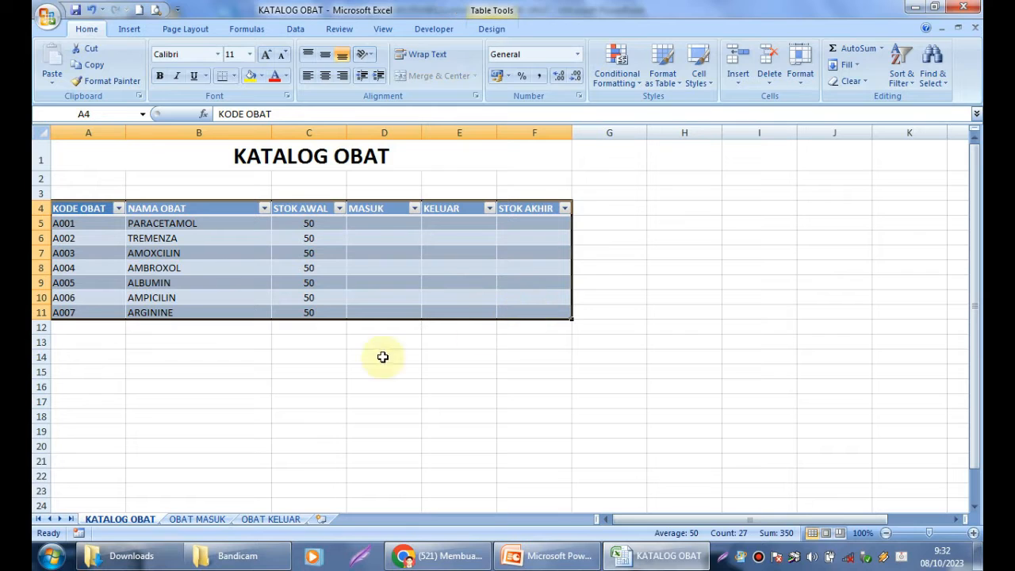
pyautogui.click(158, 345)
pyautogui.moveTo(86, 207); pyautogui.dragTo(525, 315)
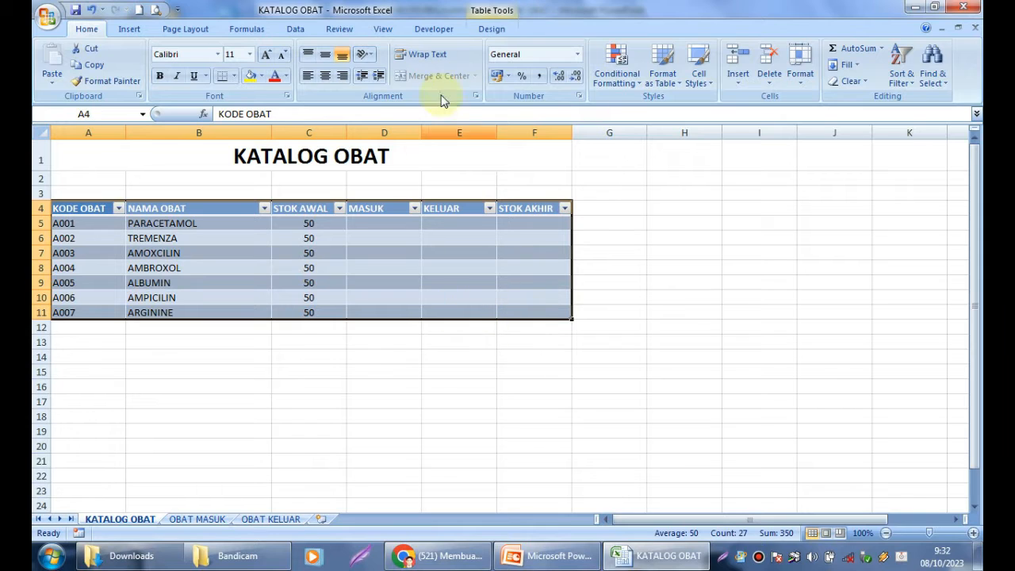
pyautogui.click(484, 31)
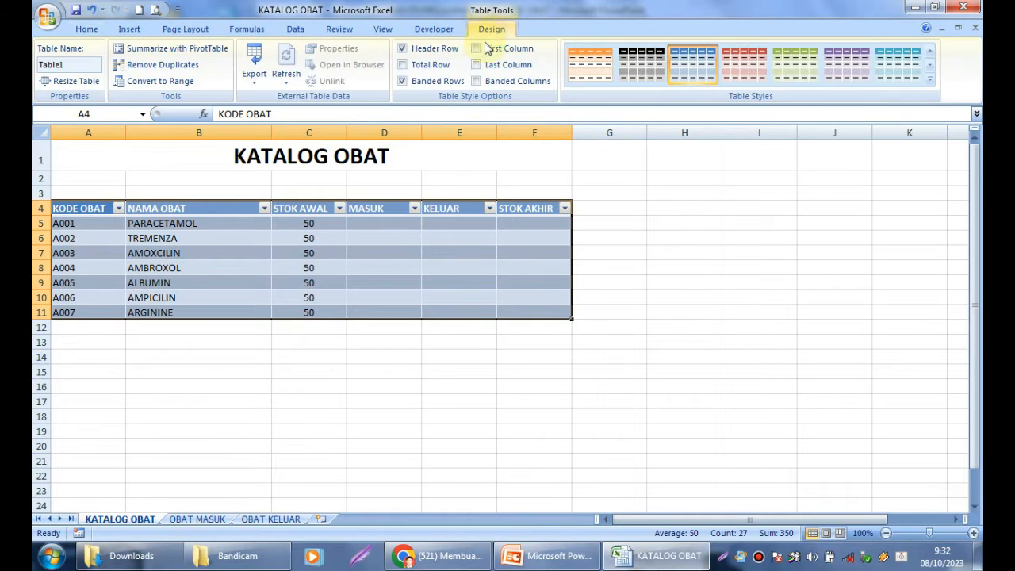
pyautogui.click(84, 66)
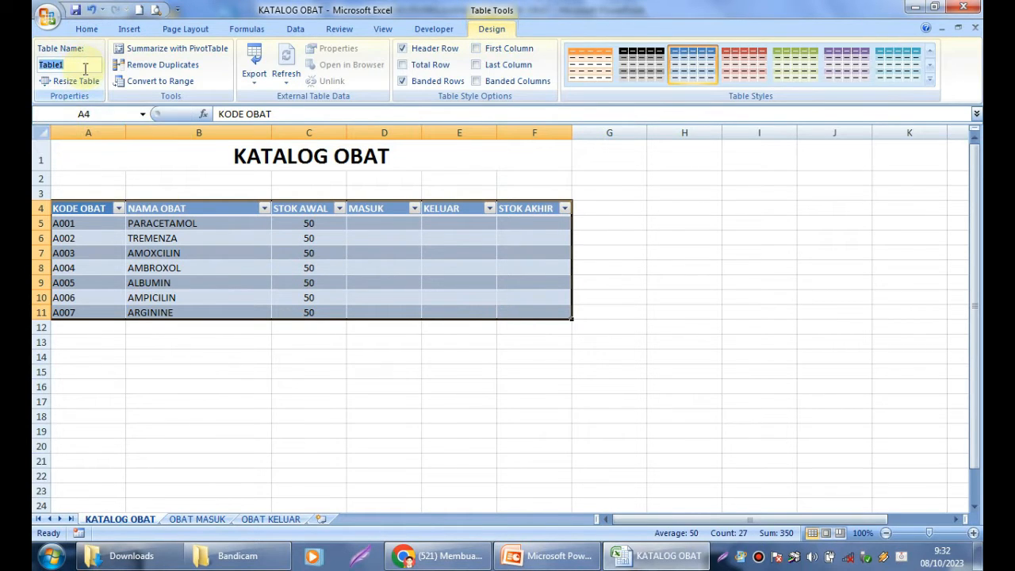
pyautogui.write('TABELKATALOG')
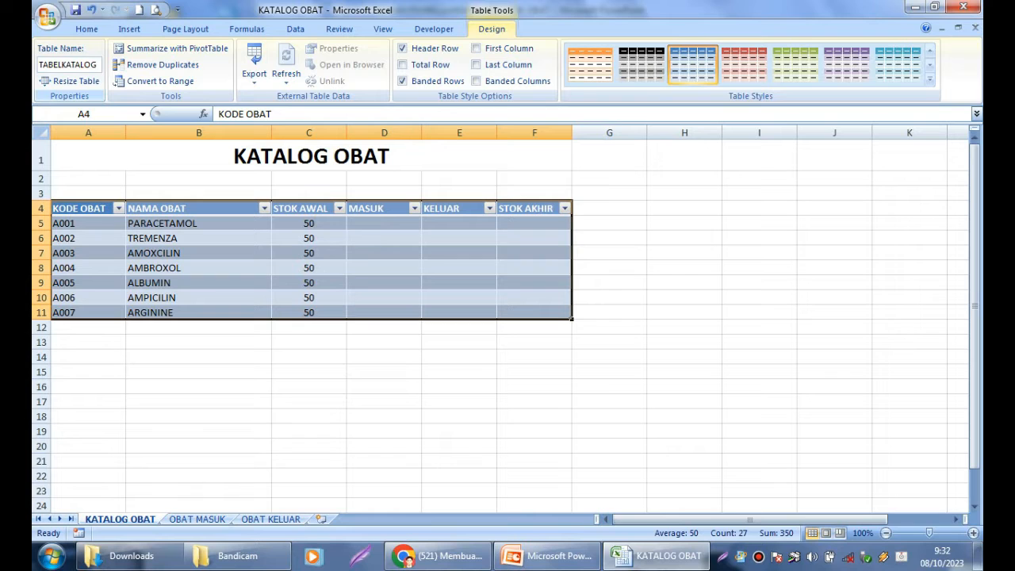
pyautogui.click(132, 341)
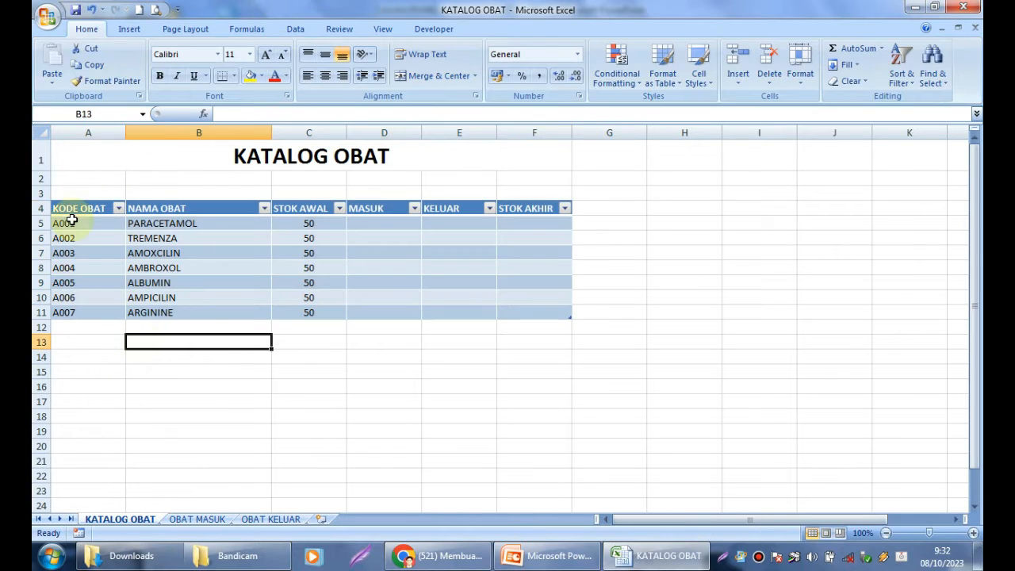
# Enter the title OBAT MASUK in cell A1 of the OBAT MASUK sheet.
pyautogui.click(199, 520)
pyautogui.write('O')
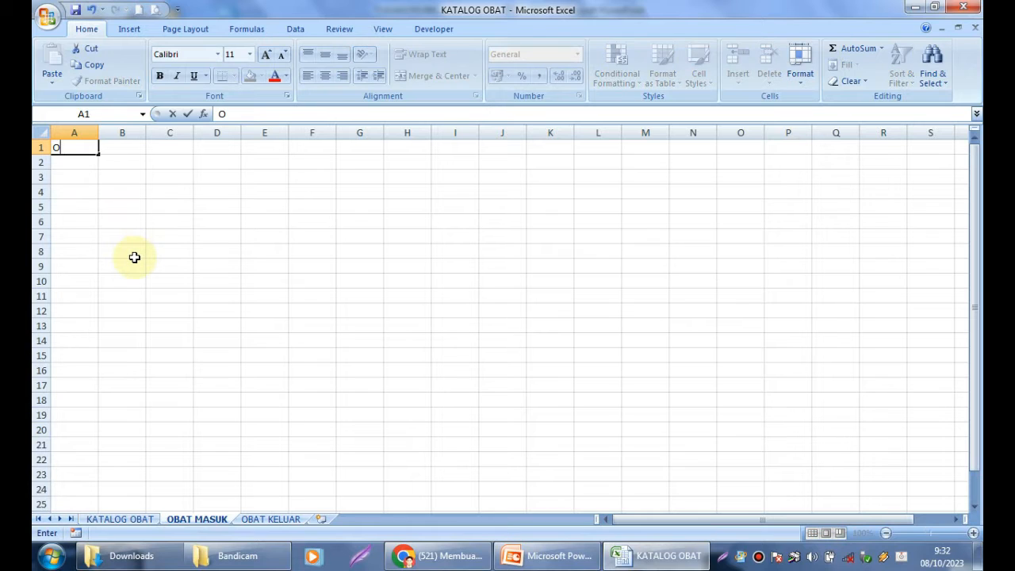
pyautogui.write('BAT MASU')
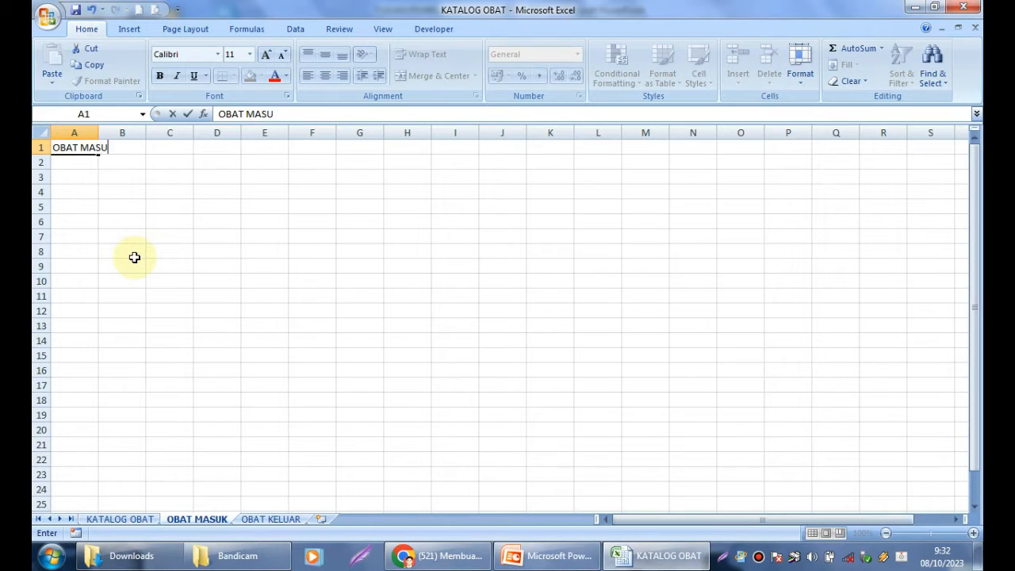
pyautogui.press('Return')
# Enter the headers TANGGAL, KODE OBAT, NAMA OBAT and JUMLAH MASUK in cells A4 to D4 of the OBAT MASUK sheet.
pyautogui.press('Return')
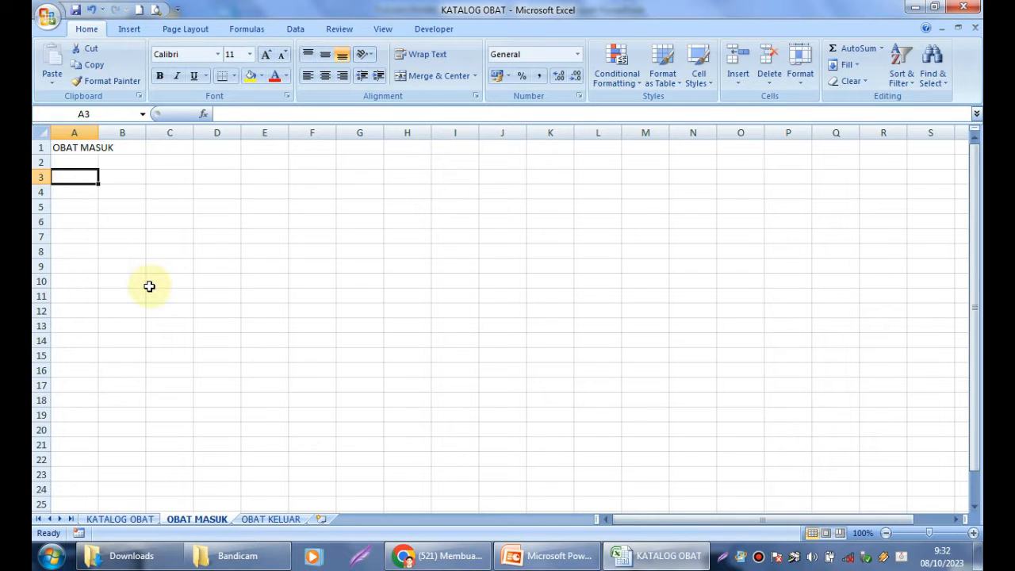
pyautogui.press('Down')
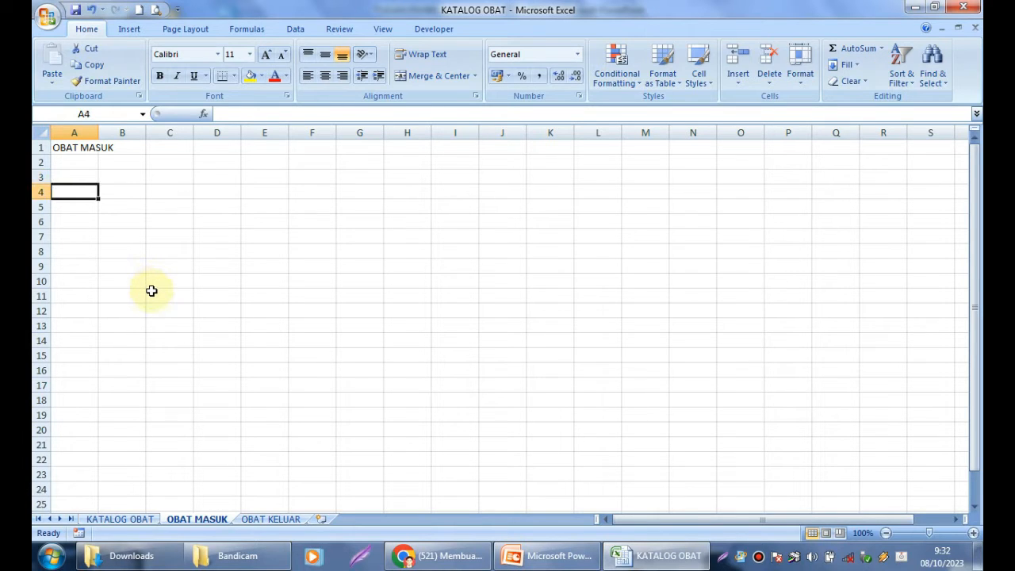
pyautogui.write('TANGGAL')
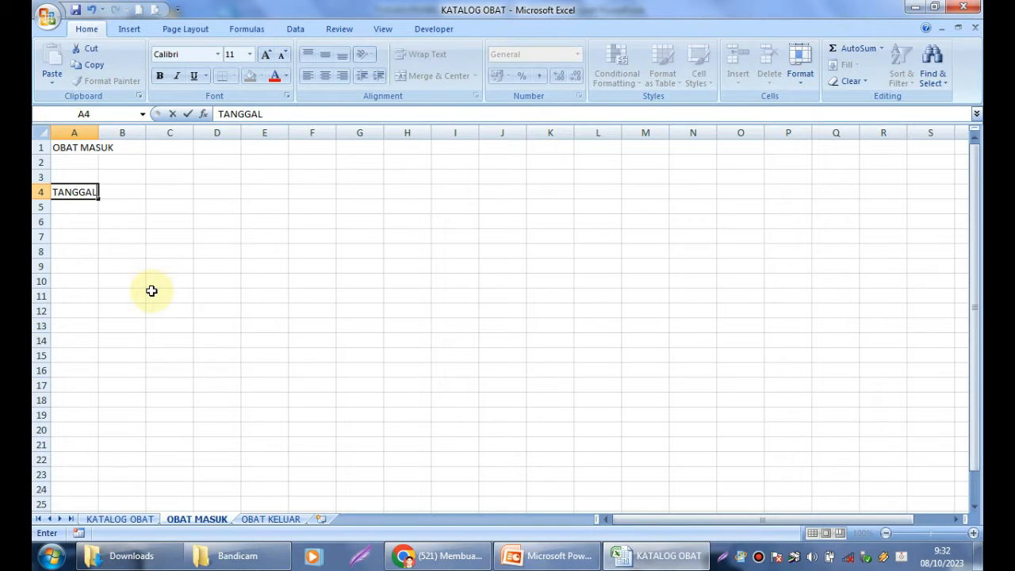
pyautogui.press('Tab')
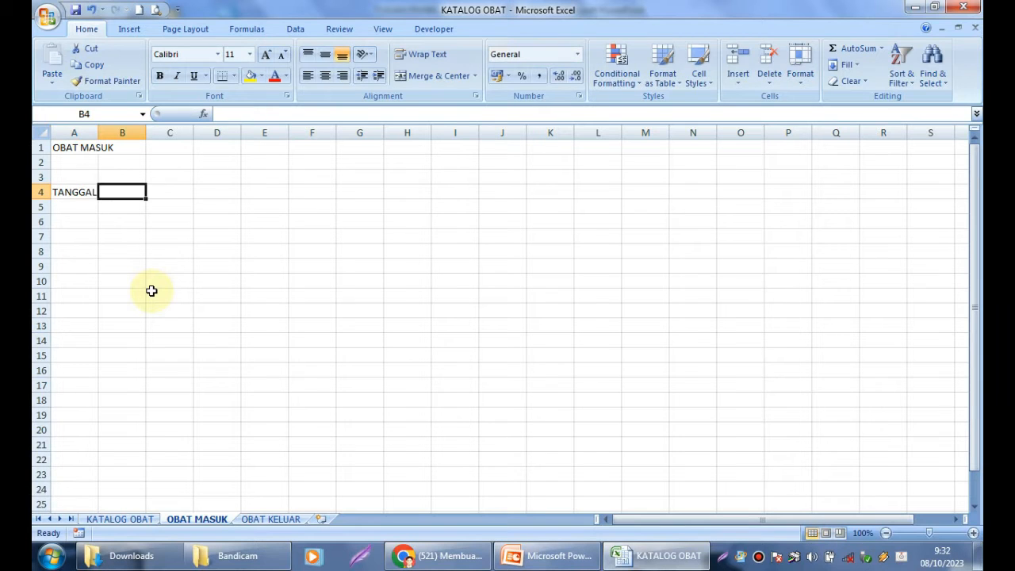
pyautogui.write('KODE OBAT')
pyautogui.press('Tab')
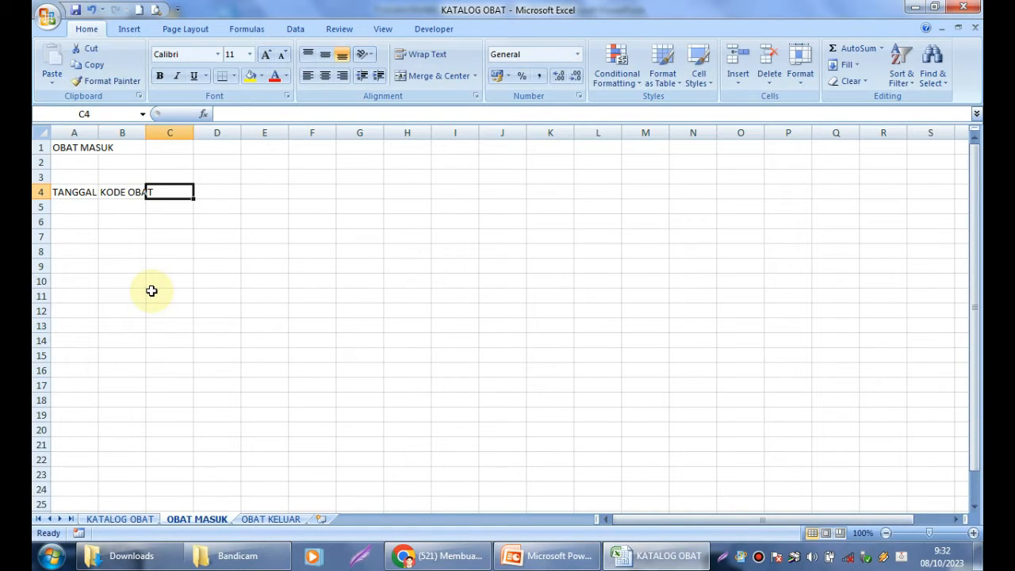
pyautogui.write('NAMA OBAT')
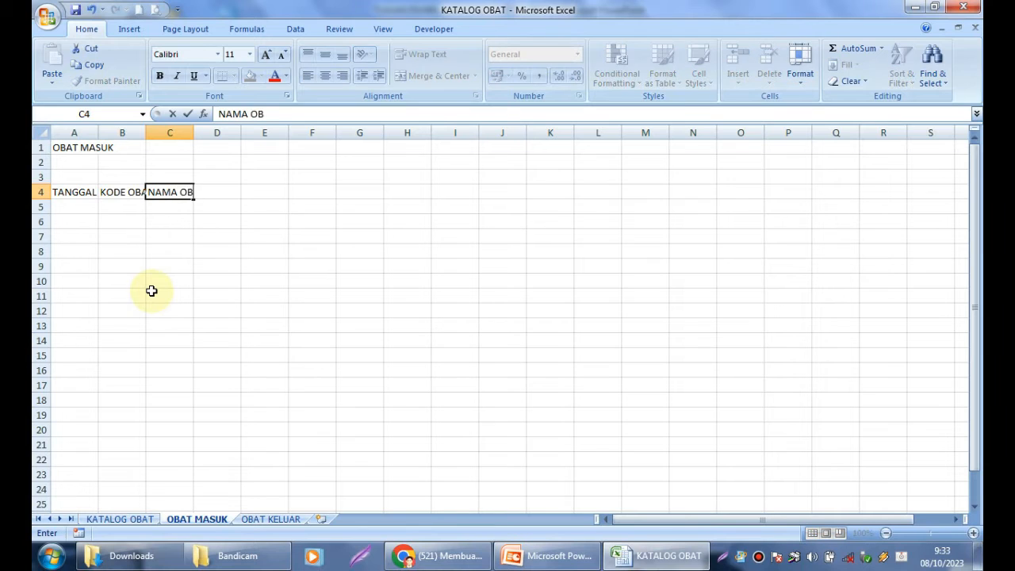
pyautogui.press('Tab')
pyautogui.write('J')
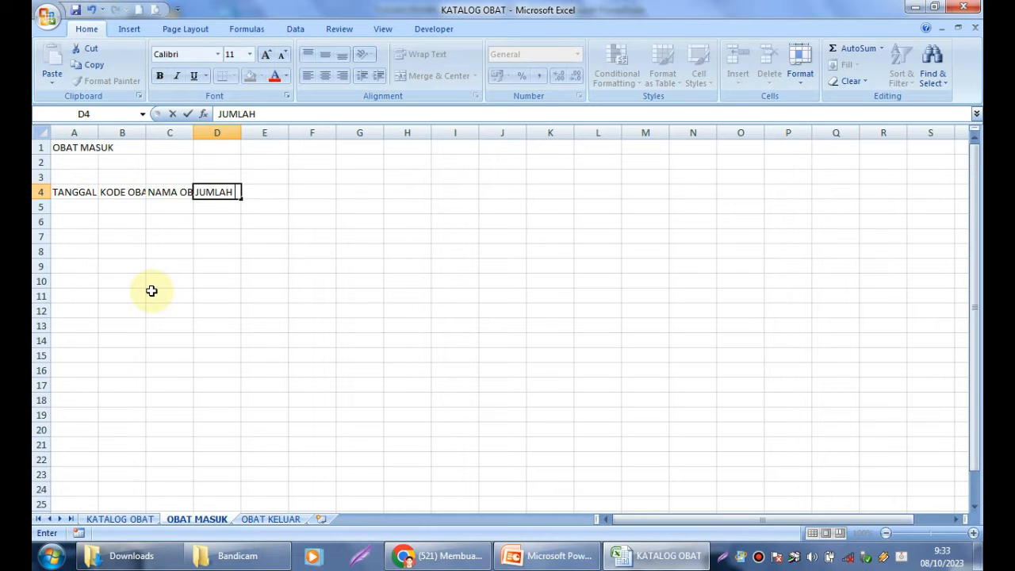
pyautogui.write('UMLAH MASUK')
pyautogui.press('Return')
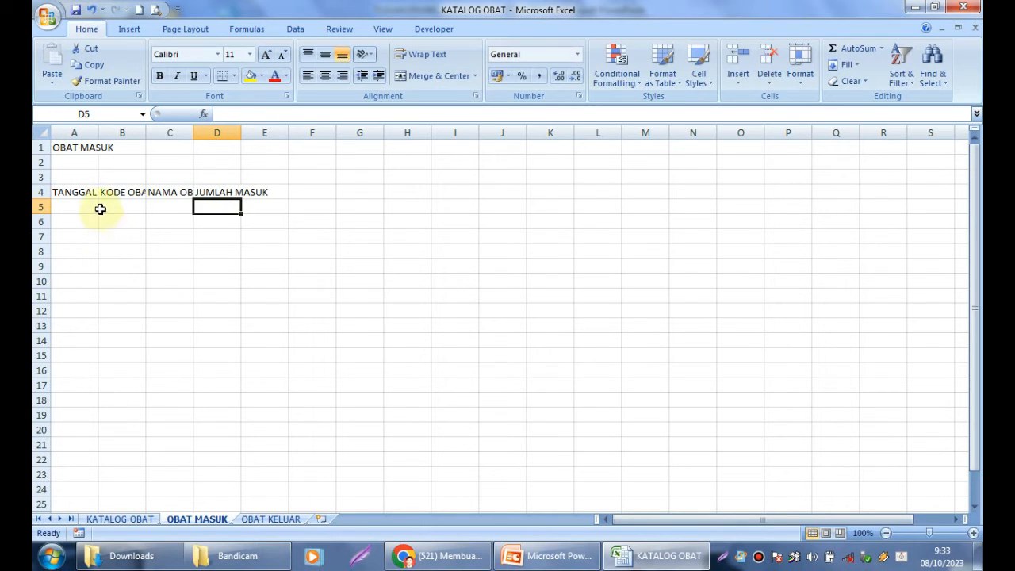
# Widen all columns of the OBAT MASUK sheet evenly so that each row 4 header fits its cell.
pyautogui.moveTo(85, 193); pyautogui.dragTo(272, 198)
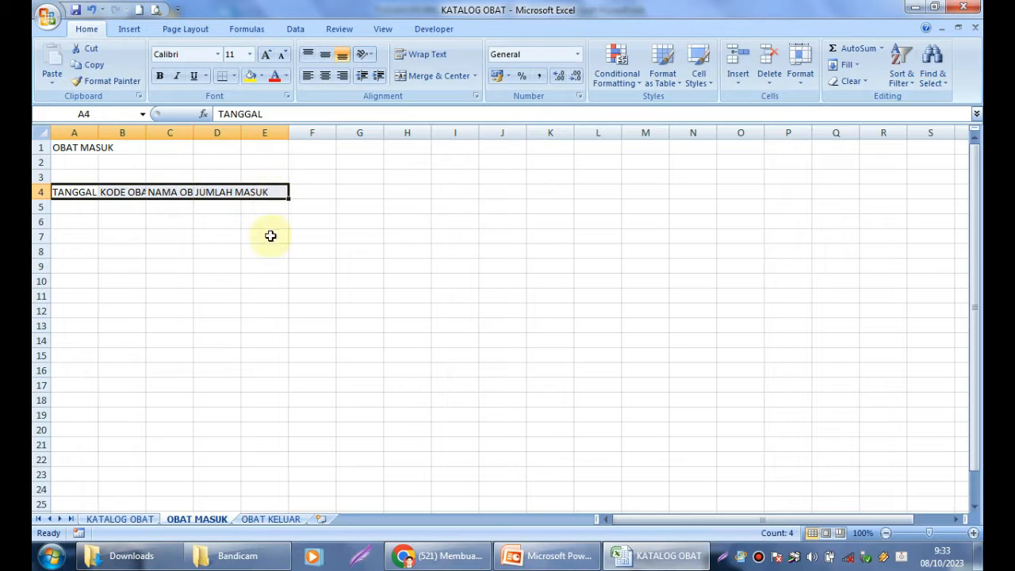
pyautogui.click(40, 132)
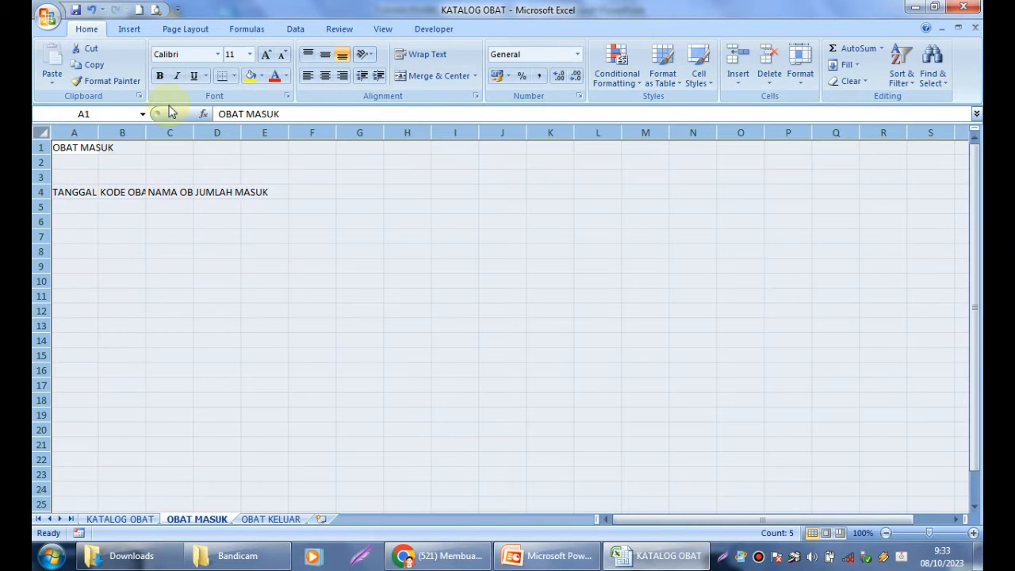
pyautogui.moveTo(100, 132); pyautogui.dragTo(114, 132)
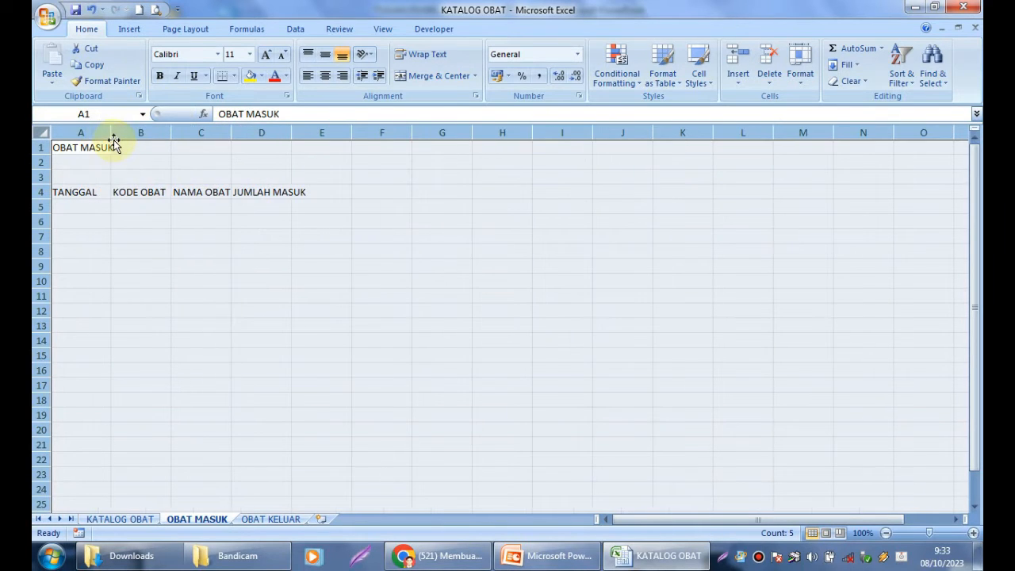
pyautogui.moveTo(234, 139); pyautogui.dragTo(251, 135)
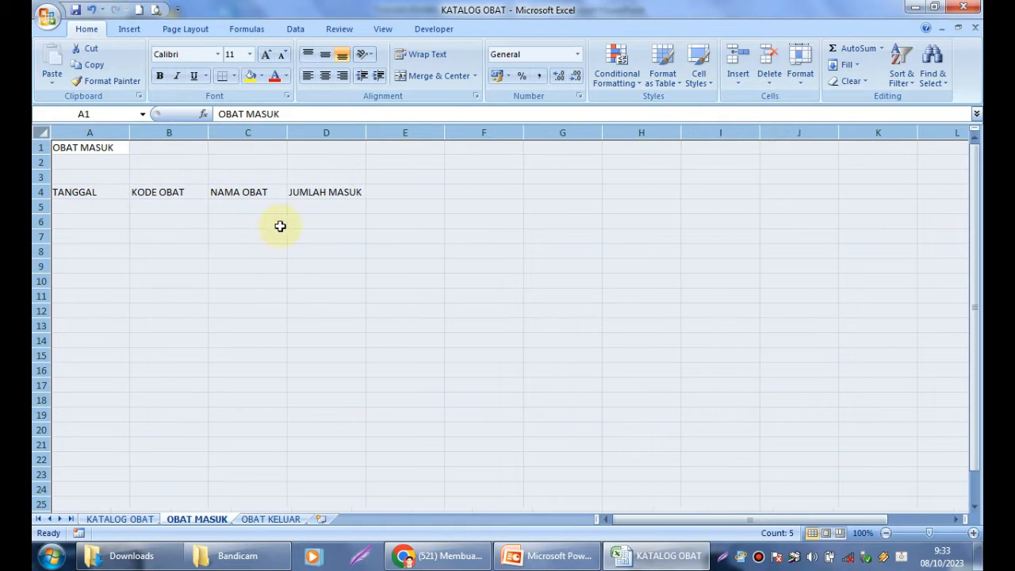
pyautogui.click(213, 268)
# Convert A4:D4 into a table with headers and widen the NAMA OBAT column.
pyautogui.click(125, 195)
pyautogui.moveTo(126, 195); pyautogui.dragTo(330, 192)
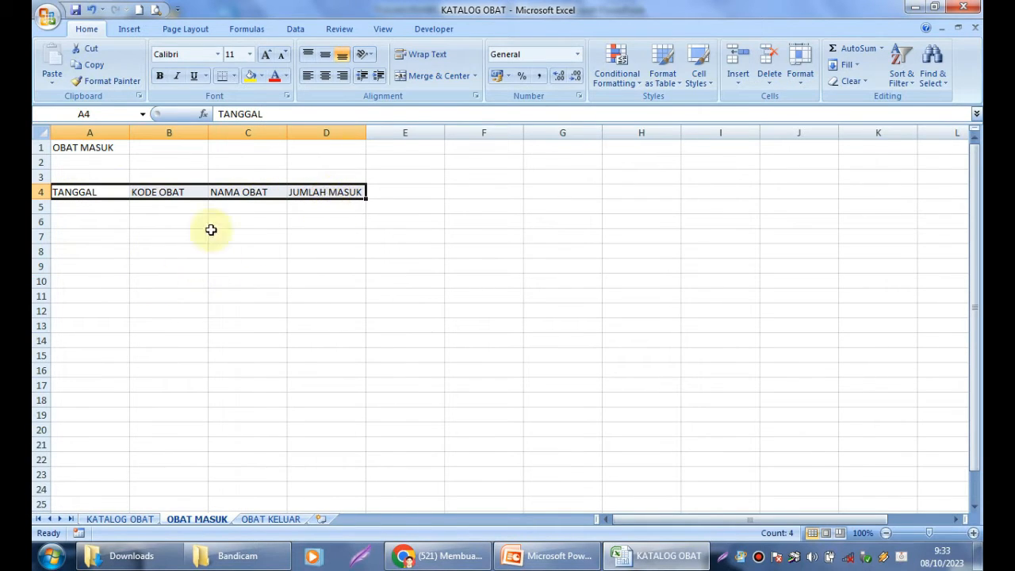
pyautogui.click(130, 29)
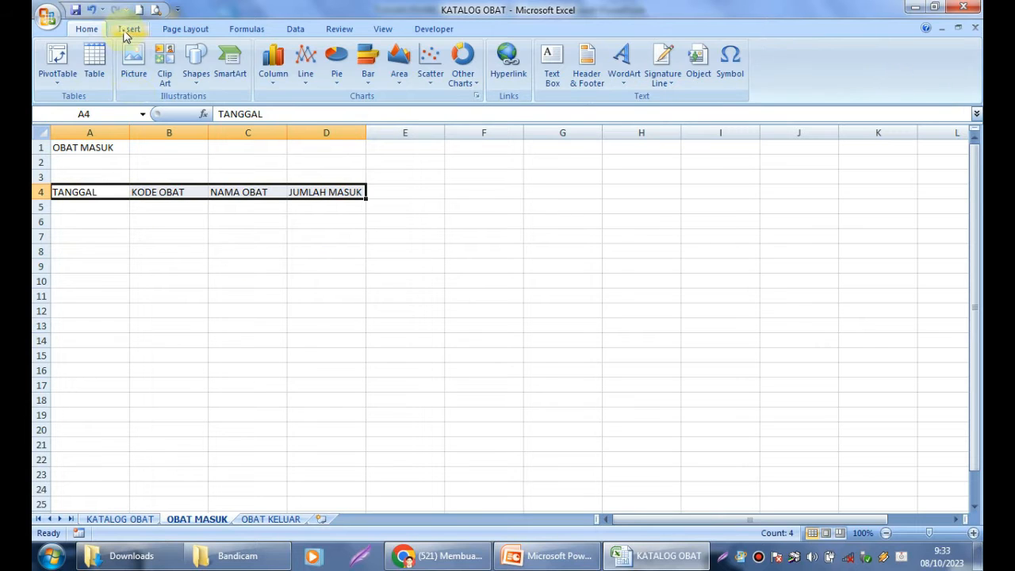
pyautogui.click(101, 58)
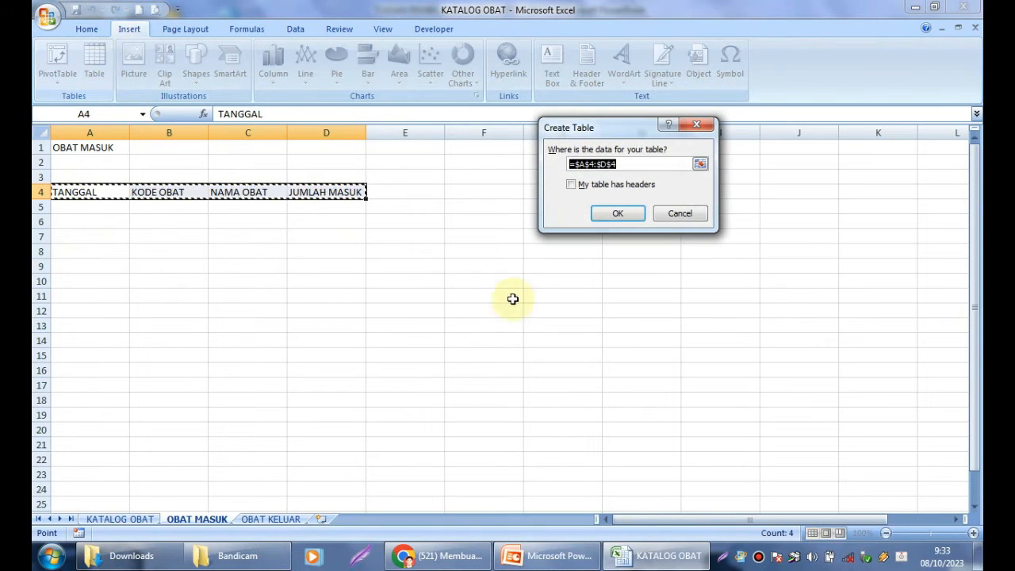
pyautogui.click(572, 186)
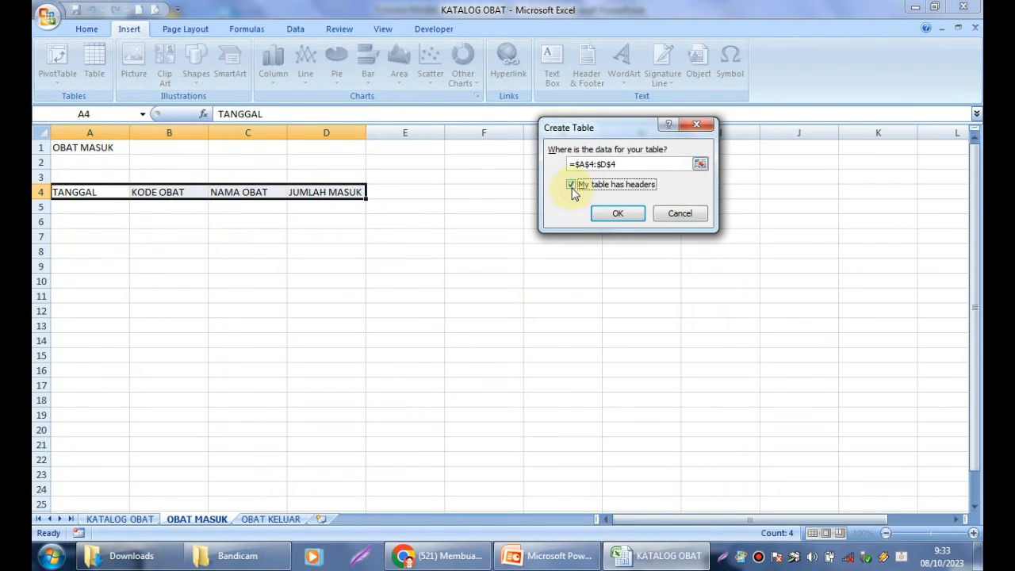
pyautogui.click(618, 214)
pyautogui.click(205, 264)
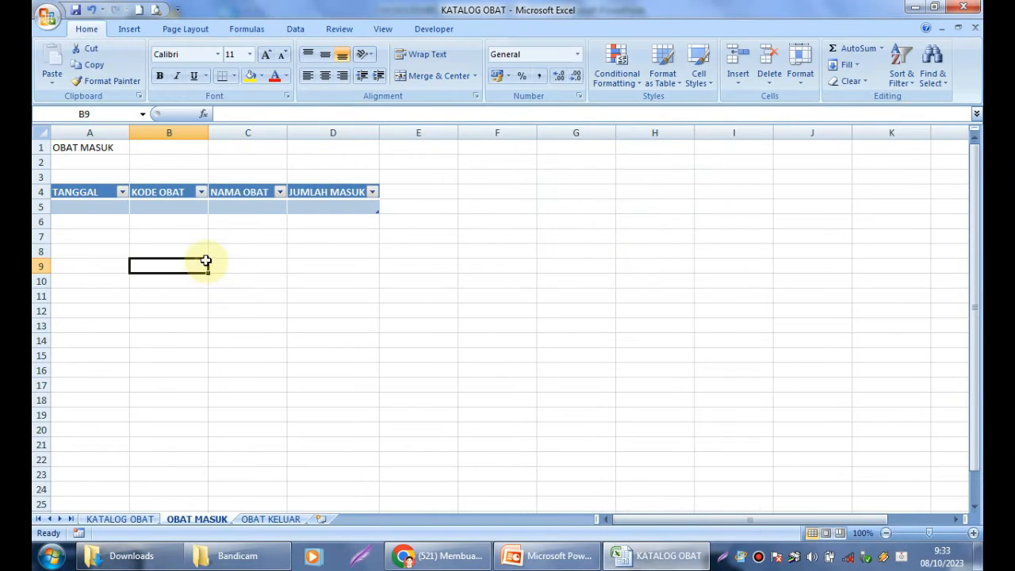
pyautogui.moveTo(287, 133); pyautogui.dragTo(336, 163)
# Format the OBAT MASUK title as bold, size 20, merged and centered across A1:D1.
pyautogui.moveTo(88, 148); pyautogui.dragTo(377, 148)
pyautogui.click(160, 75)
pyautogui.click(249, 54)
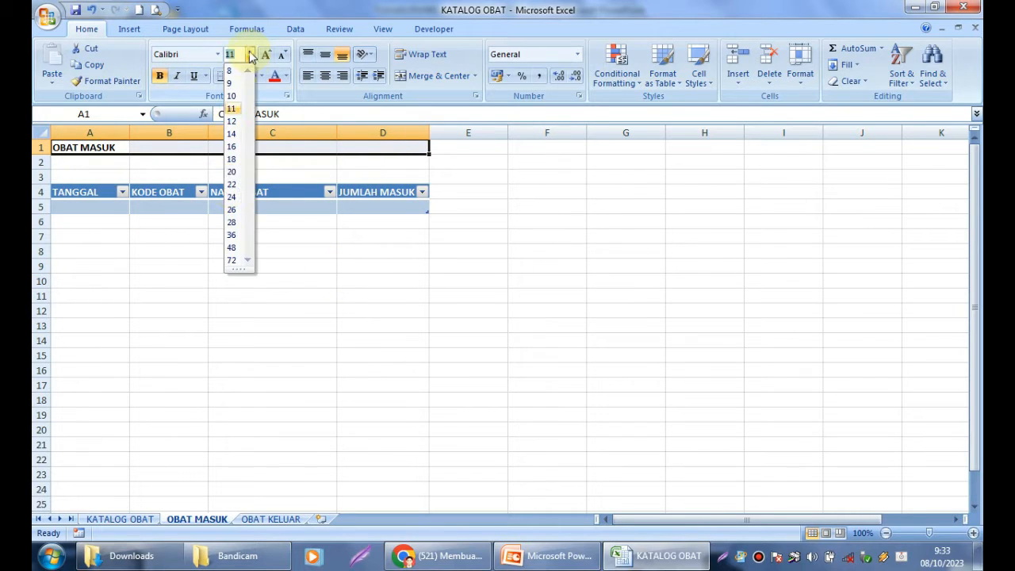
pyautogui.click(231, 171)
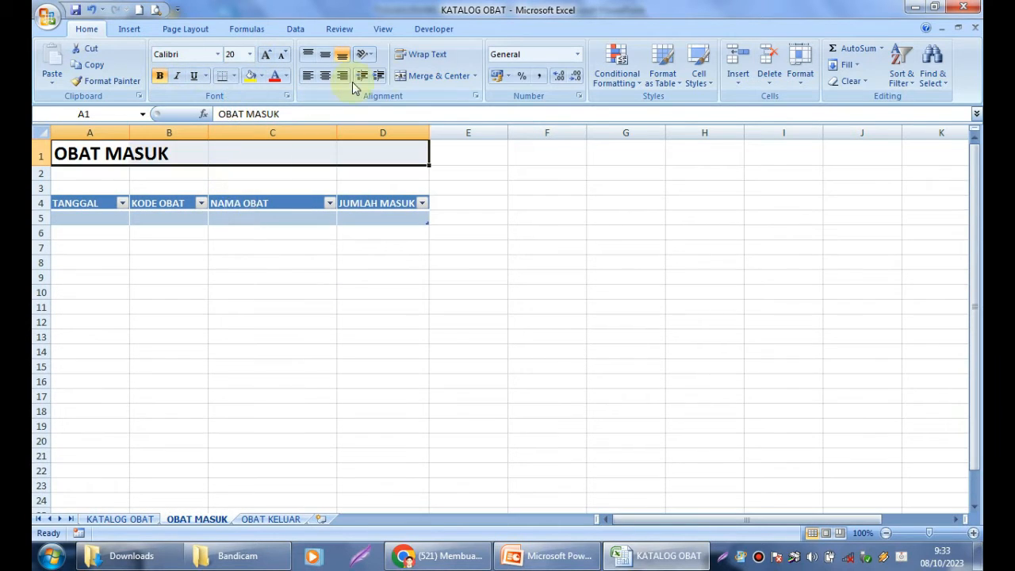
pyautogui.click(399, 79)
pyautogui.click(168, 306)
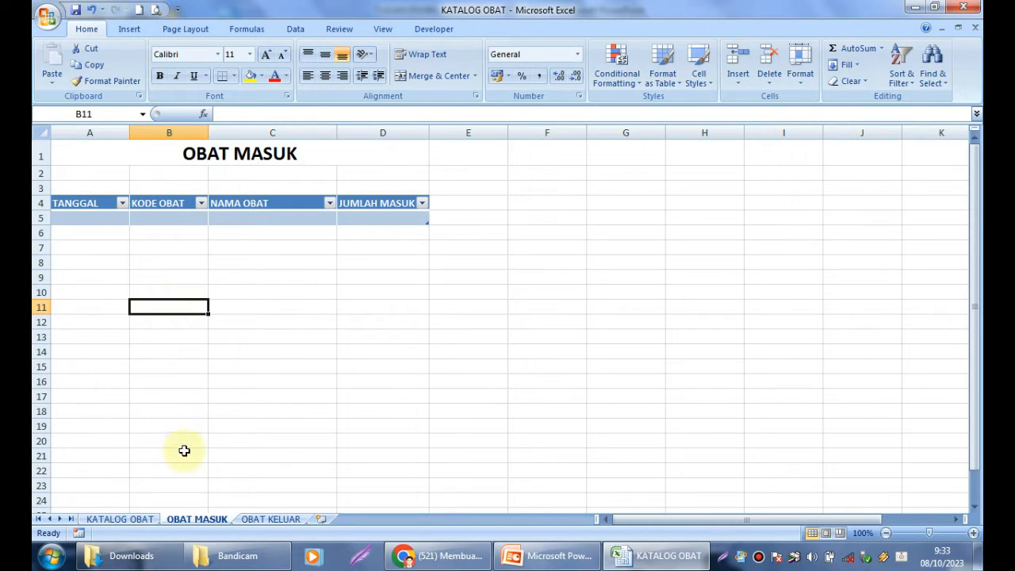
pyautogui.click(221, 365)
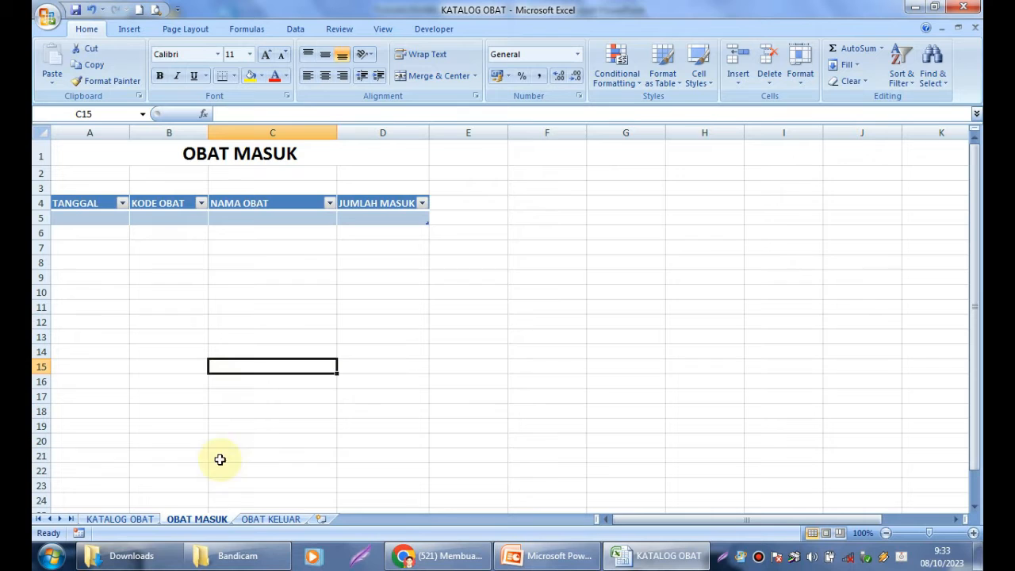
# Copy the entire OBAT MASUK sheet contents and paste them over the whole OBAT KELUAR sheet.
pyautogui.click(271, 519)
pyautogui.click(207, 520)
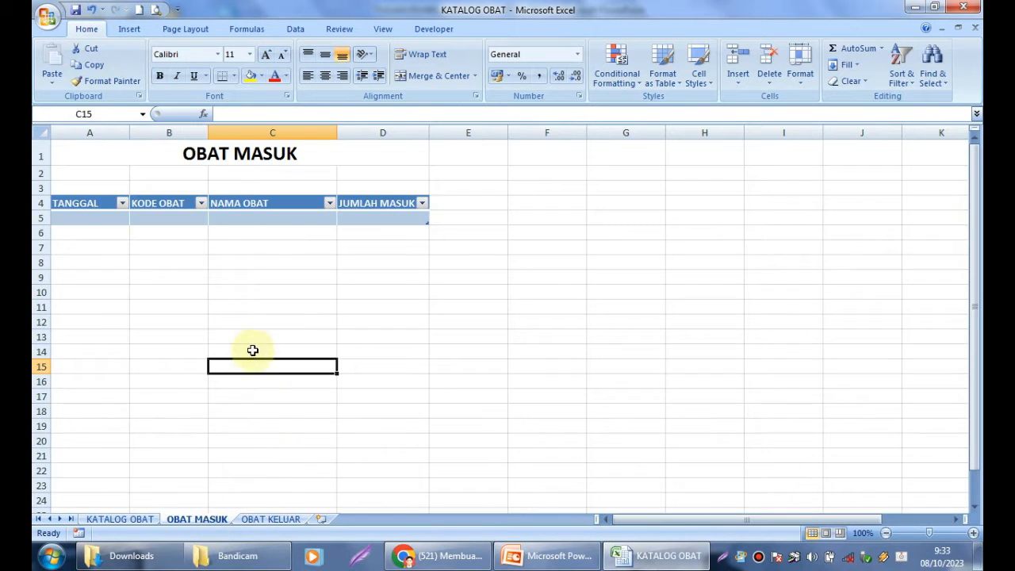
pyautogui.click(38, 131)
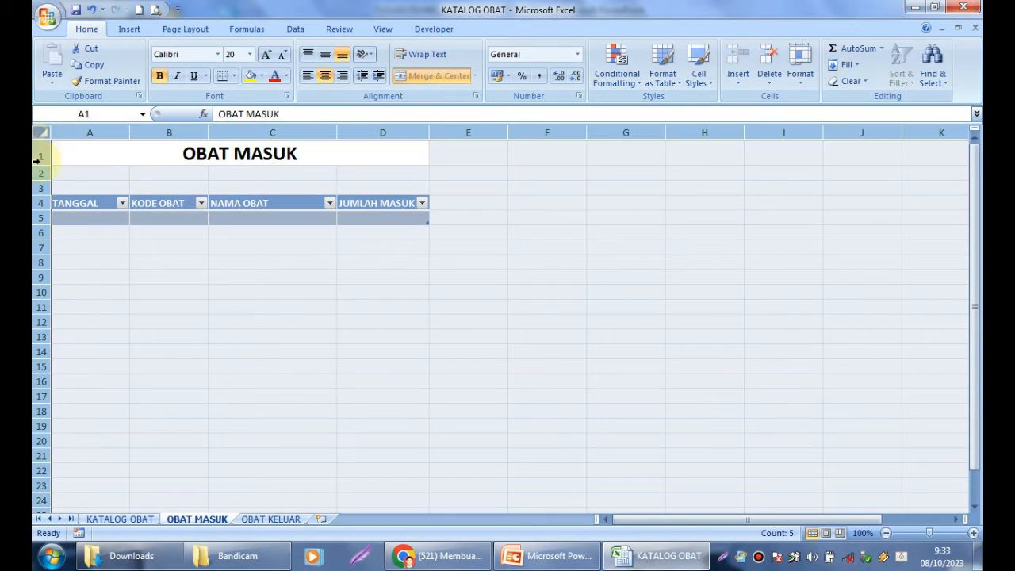
pyautogui.click(91, 64)
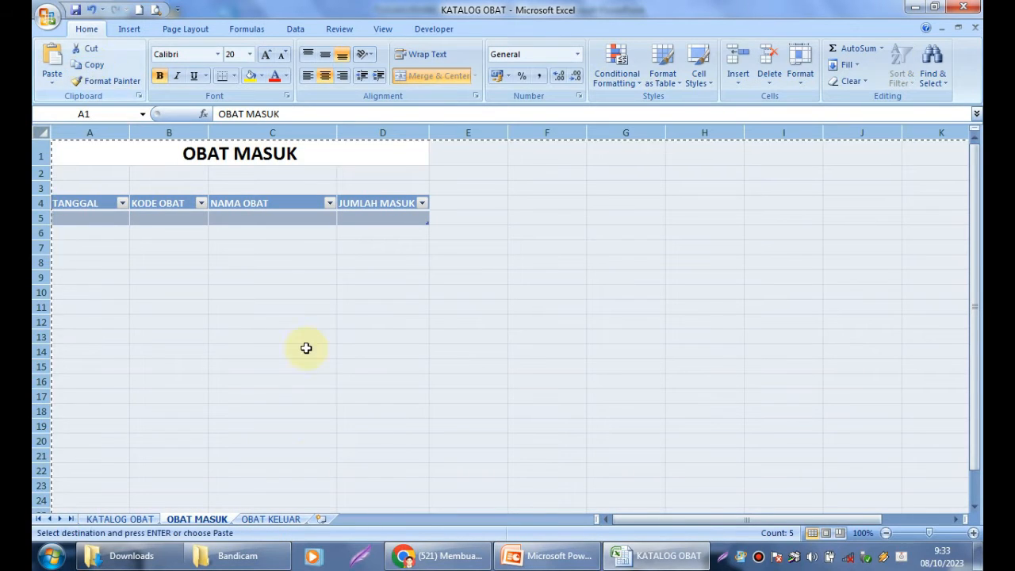
pyautogui.click(270, 518)
pyautogui.click(38, 132)
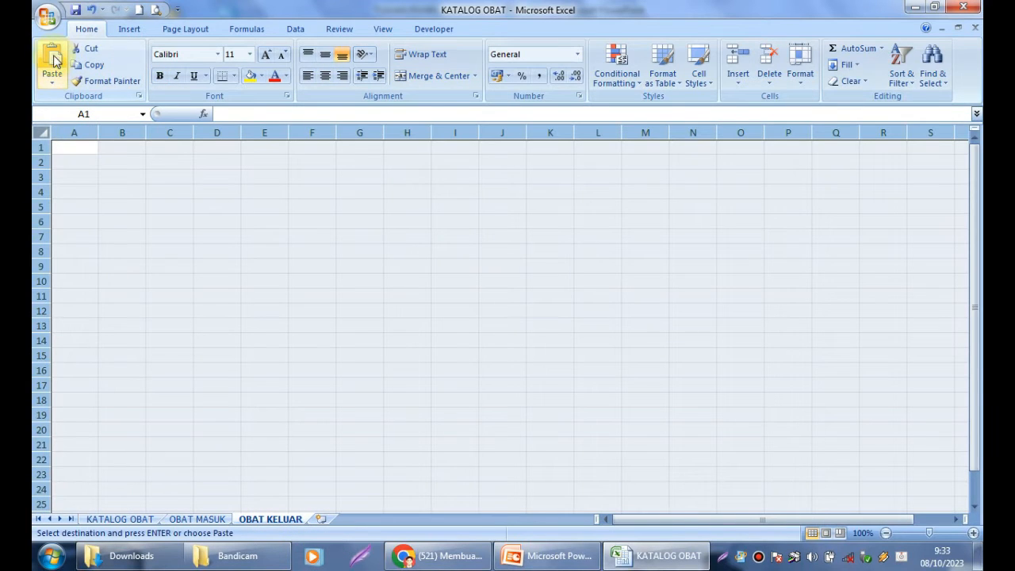
pyautogui.click(53, 58)
pyautogui.click(169, 247)
# Change the title in A1 of the OBAT KELUAR sheet to OBAT KELUAR.
pyautogui.click(219, 154)
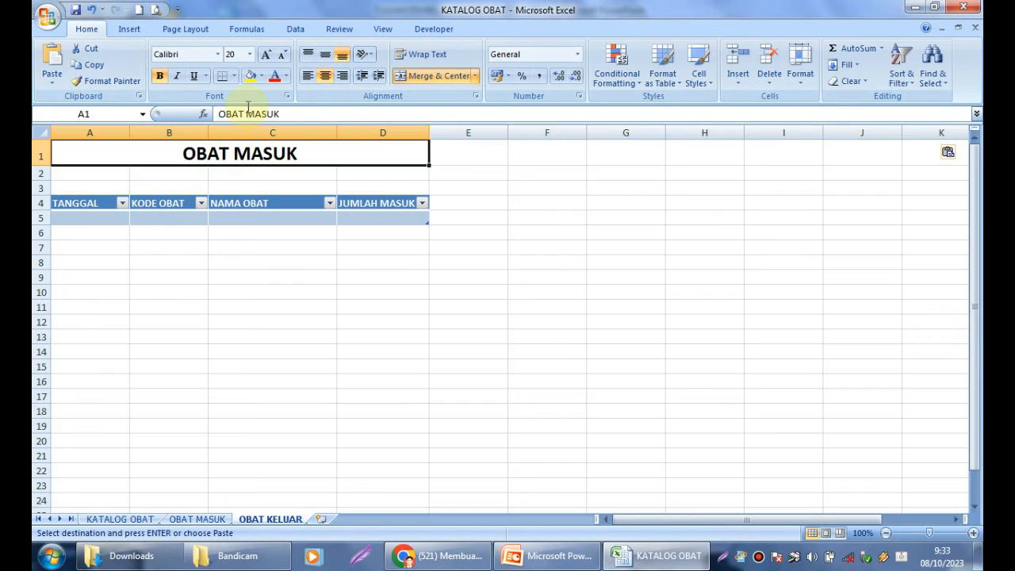
pyautogui.doubleClick(262, 114)
pyautogui.write('KELUAR')
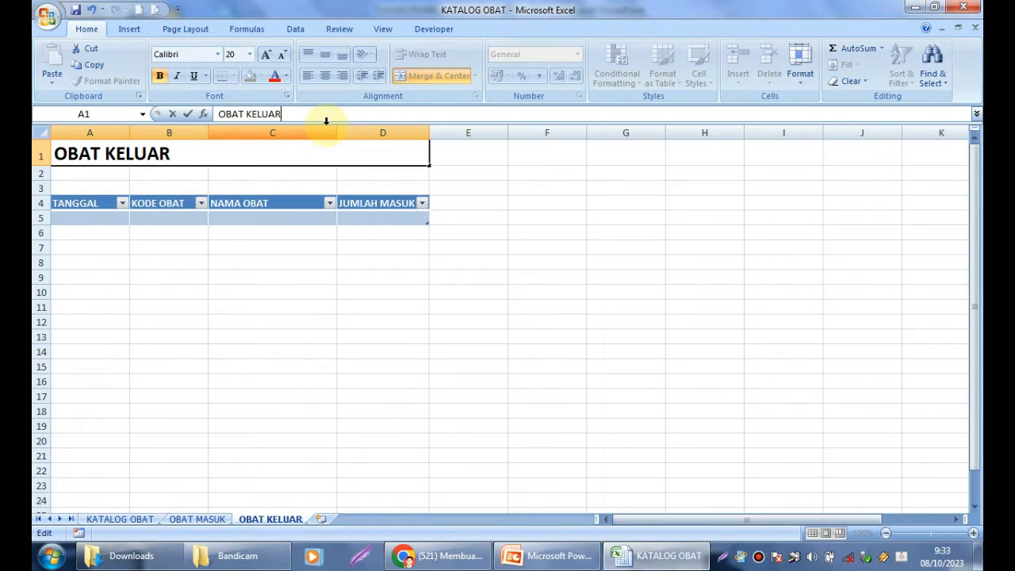
pyautogui.press('Return')
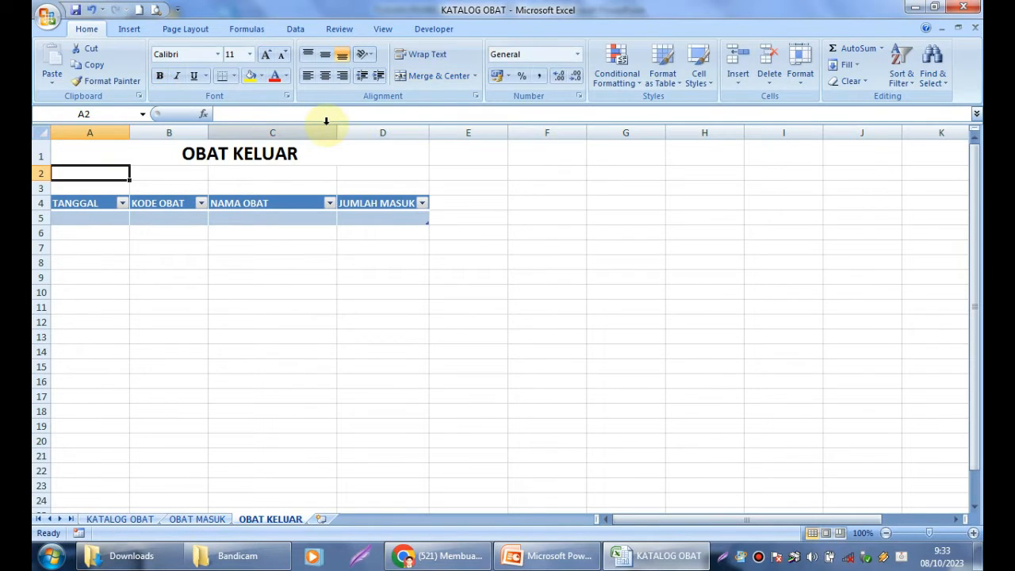
# Change the header in D4 of the OBAT KELUAR sheet to JUMLAH KELUAR.
pyautogui.click(378, 204)
pyautogui.click(299, 114)
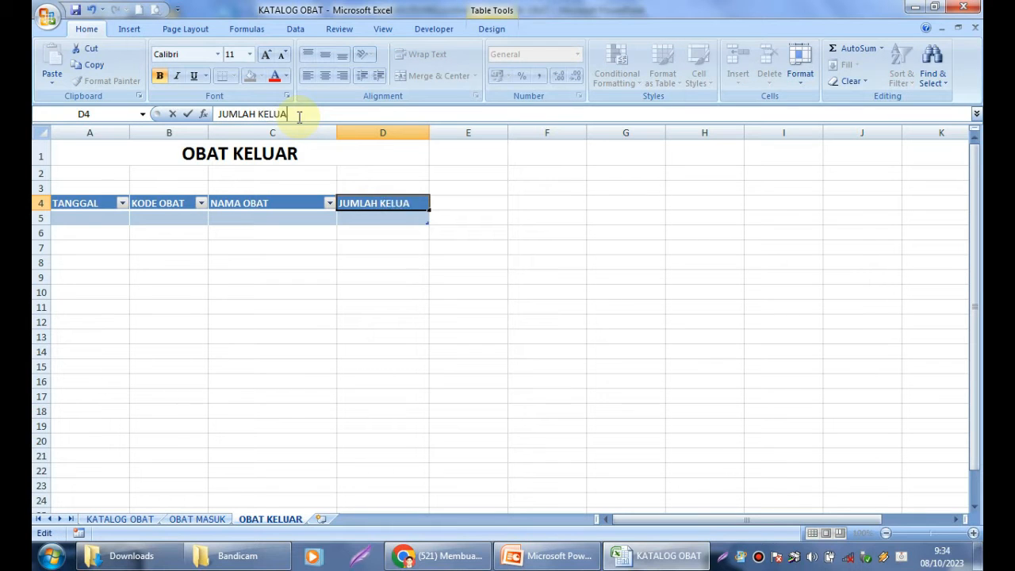
pyautogui.press('Return')
pyautogui.click(180, 333)
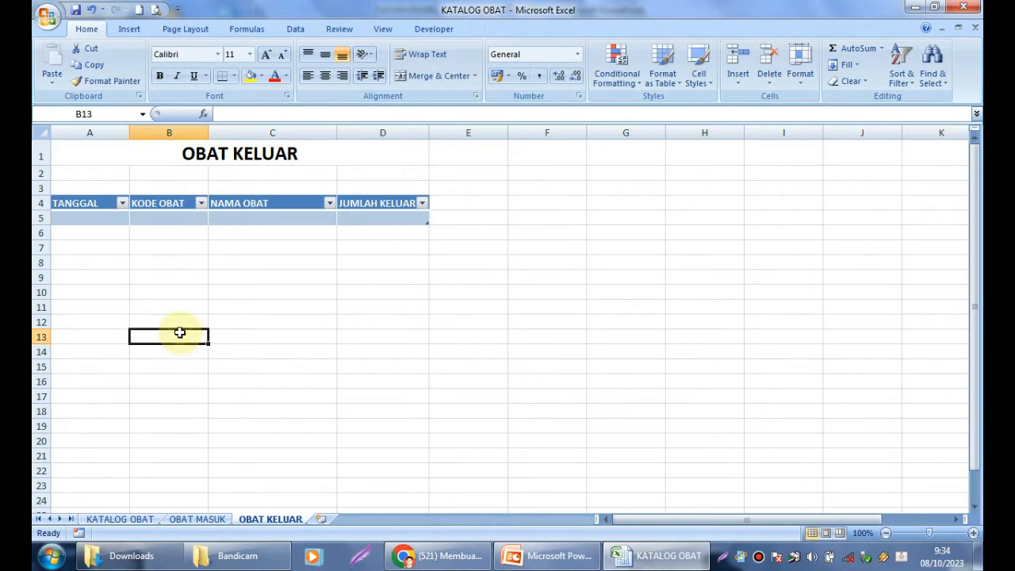
pyautogui.click(177, 260)
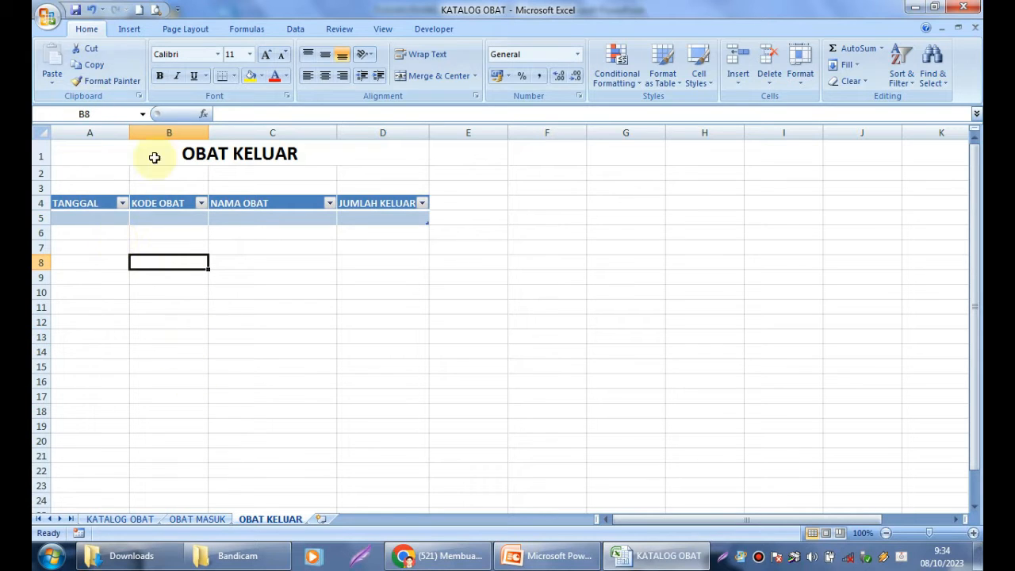
# Rename the table in A4:D5 of the OBAT KELUAR sheet as Tblkeluar.
pyautogui.moveTo(72, 204); pyautogui.dragTo(371, 214)
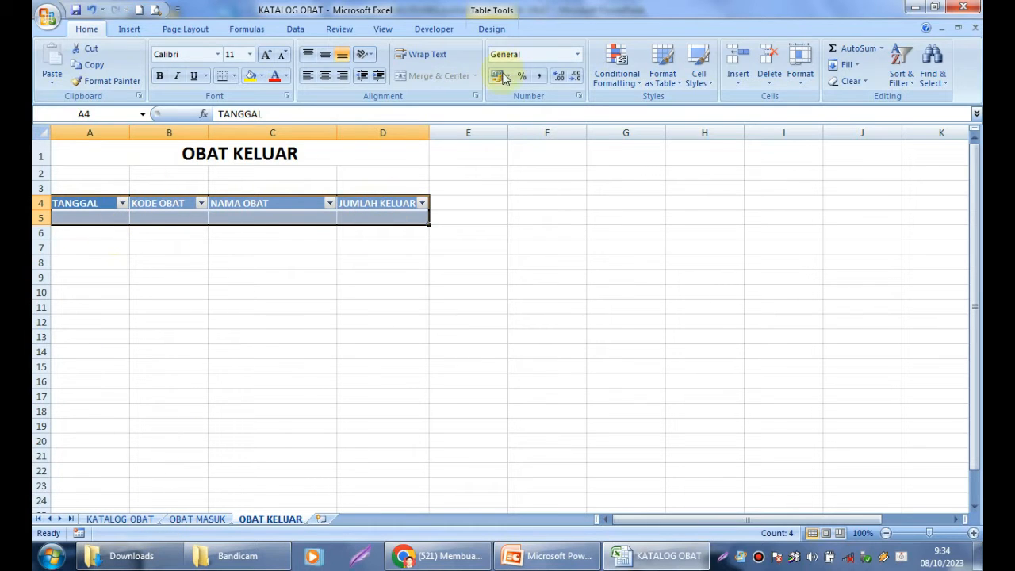
pyautogui.click(497, 32)
pyautogui.click(80, 65)
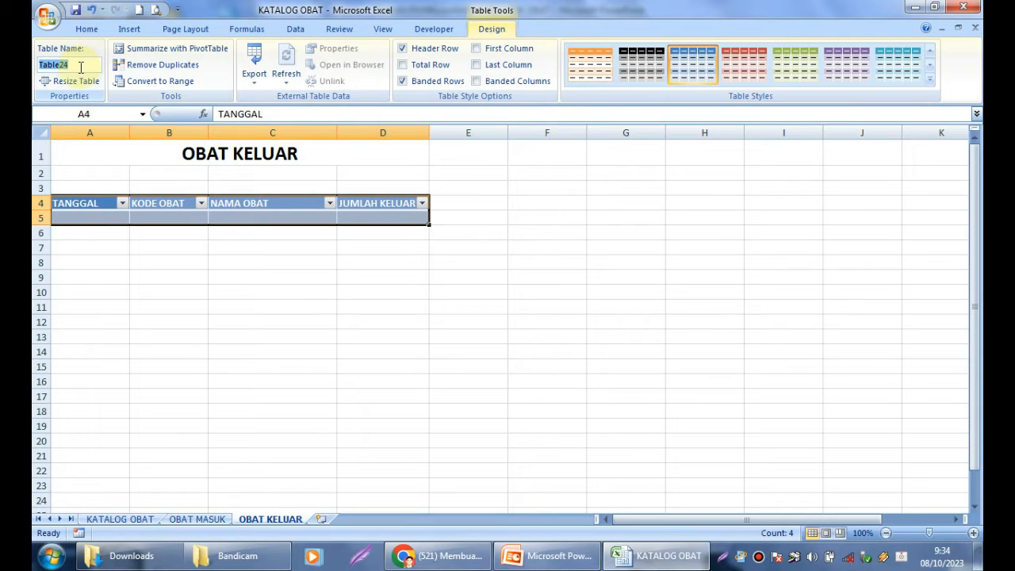
pyautogui.write('T')
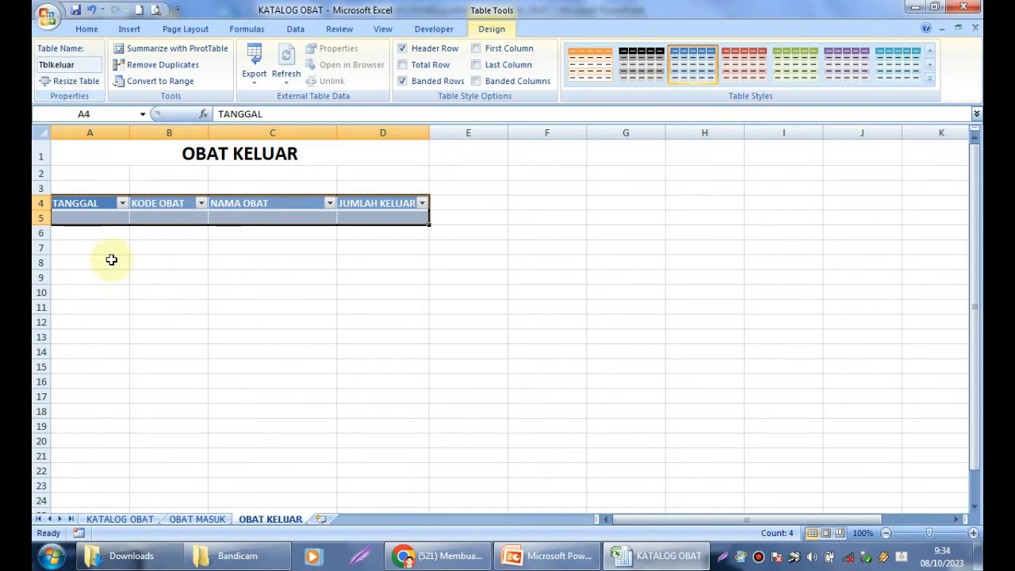
pyautogui.click(169, 278)
# Rename the table in A4:D5 of the OBAT MASUK sheet as Tblmasuk.
pyautogui.click(192, 517)
pyautogui.click(165, 347)
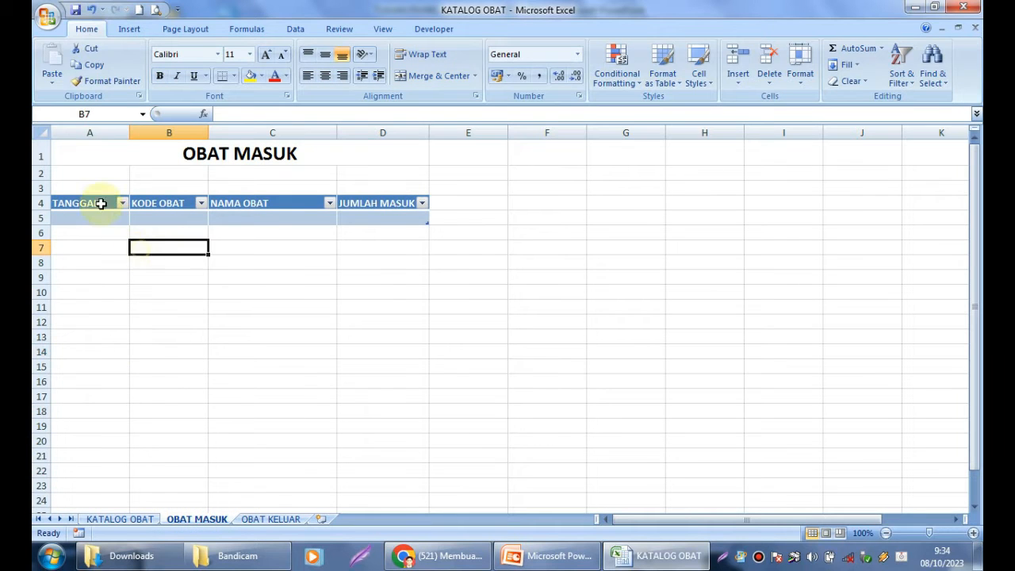
pyautogui.moveTo(100, 202); pyautogui.dragTo(384, 214)
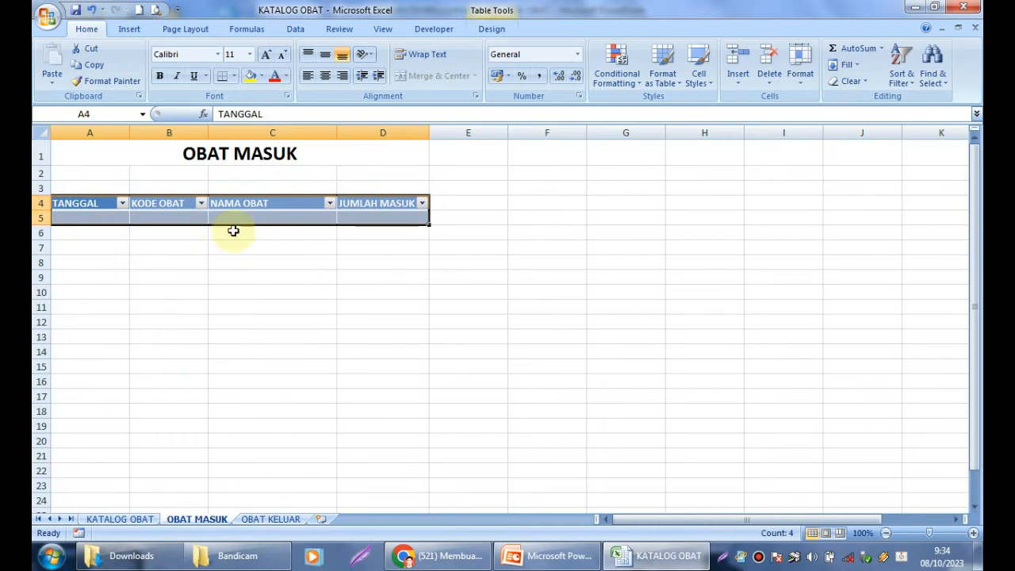
pyautogui.click(491, 30)
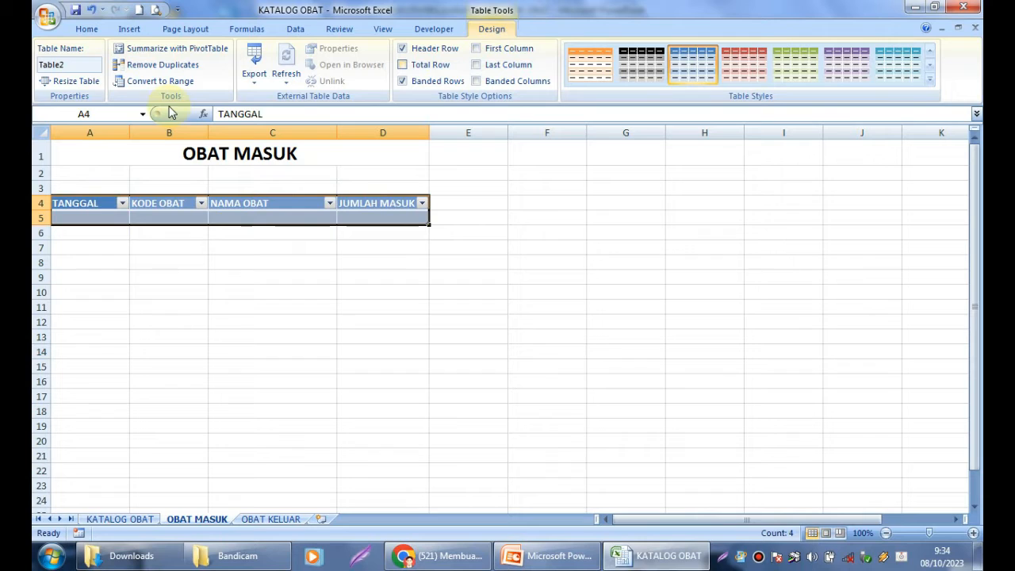
pyautogui.click(61, 64)
pyautogui.write('t')
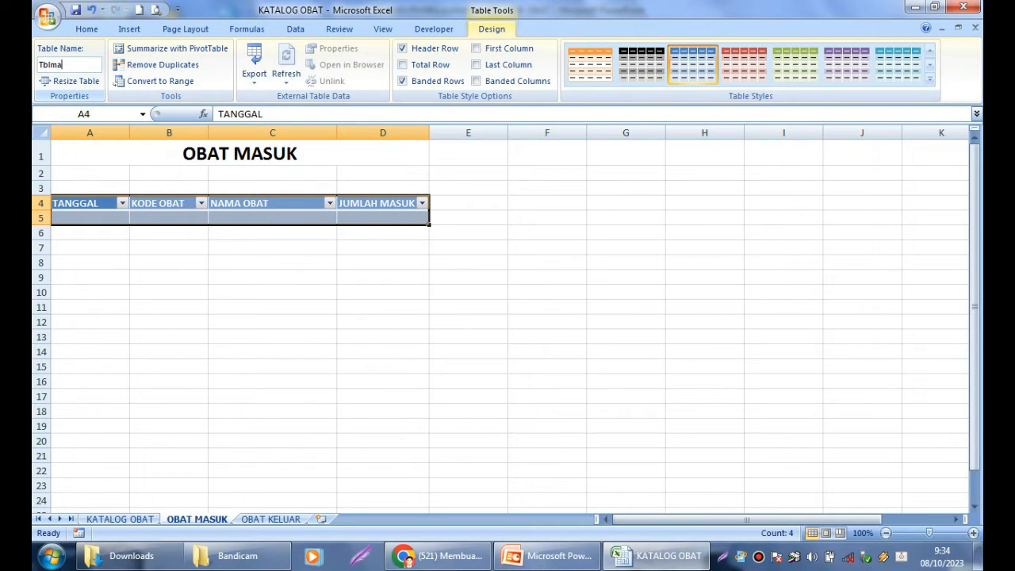
pyautogui.write('blmasuk')
pyautogui.click(134, 319)
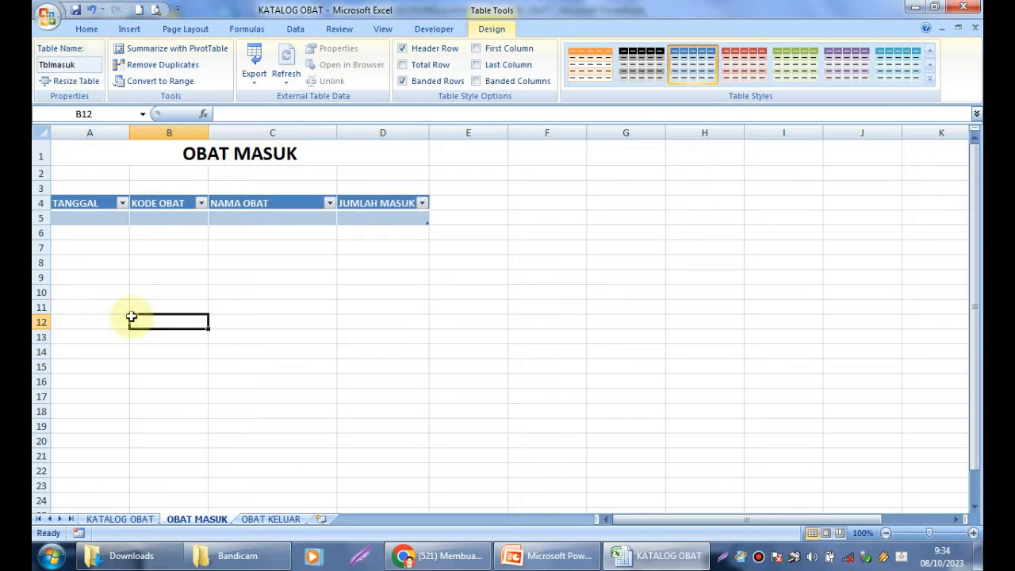
pyautogui.click(291, 290)
pyautogui.click(279, 320)
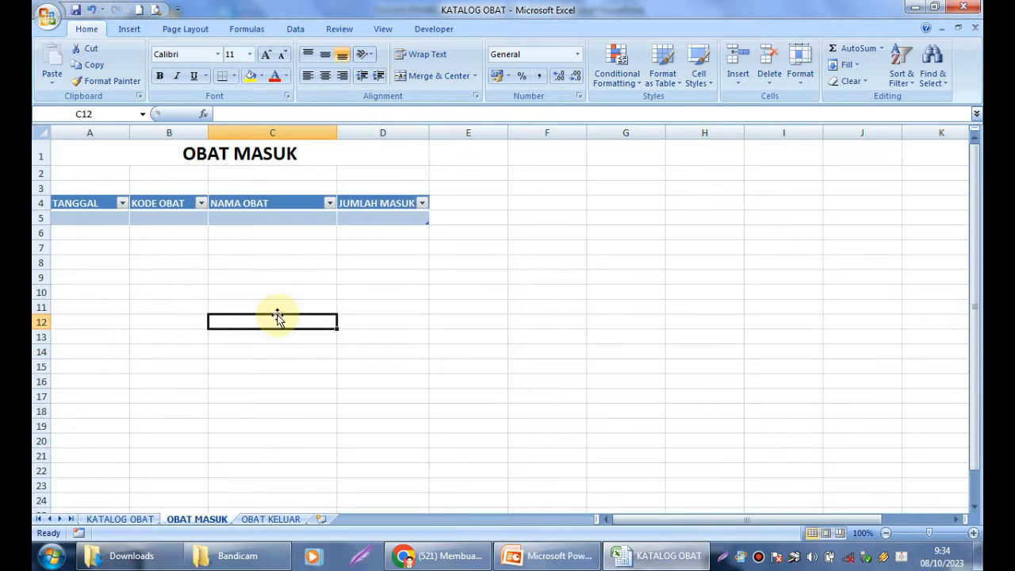
# Review the MASUK, KELUAR and STOK AKHIR columns of the KATALOG OBAT sheet and return to the NAMA OBAT column of OBAT MASUK.
pyautogui.click(127, 517)
pyautogui.click(234, 388)
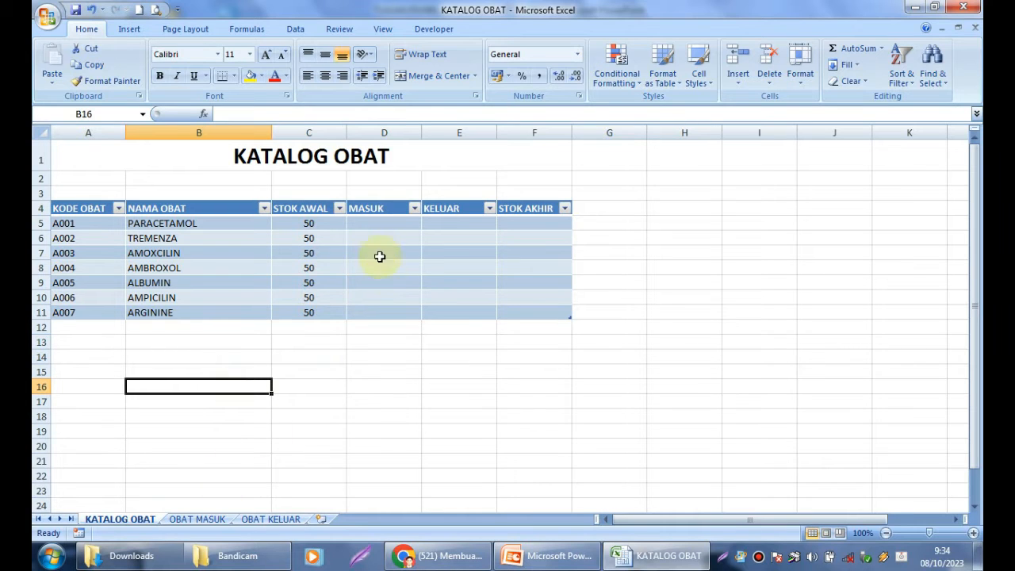
pyautogui.moveTo(385, 223); pyautogui.dragTo(396, 317)
pyautogui.click(389, 362)
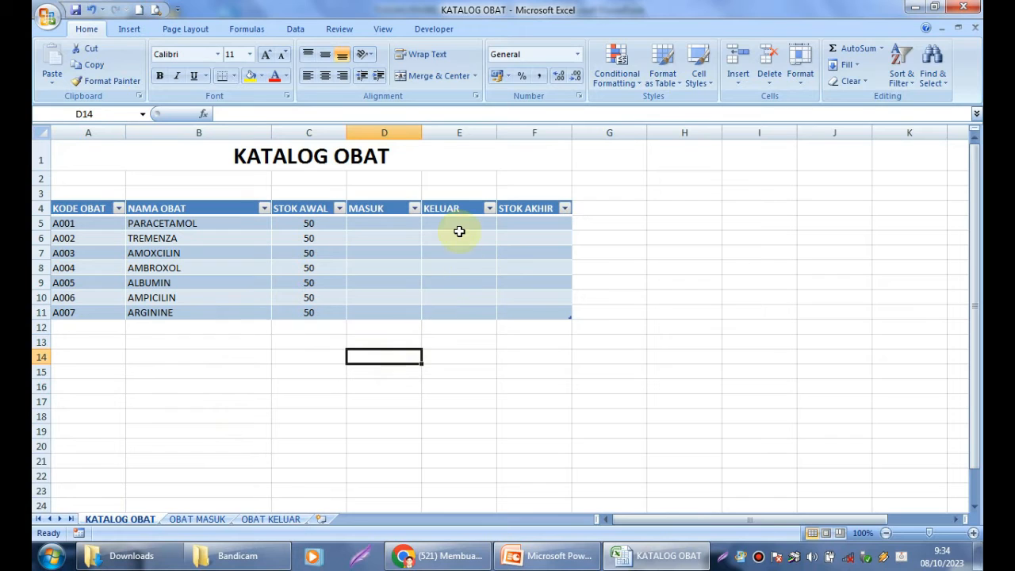
pyautogui.moveTo(459, 230); pyautogui.dragTo(460, 311)
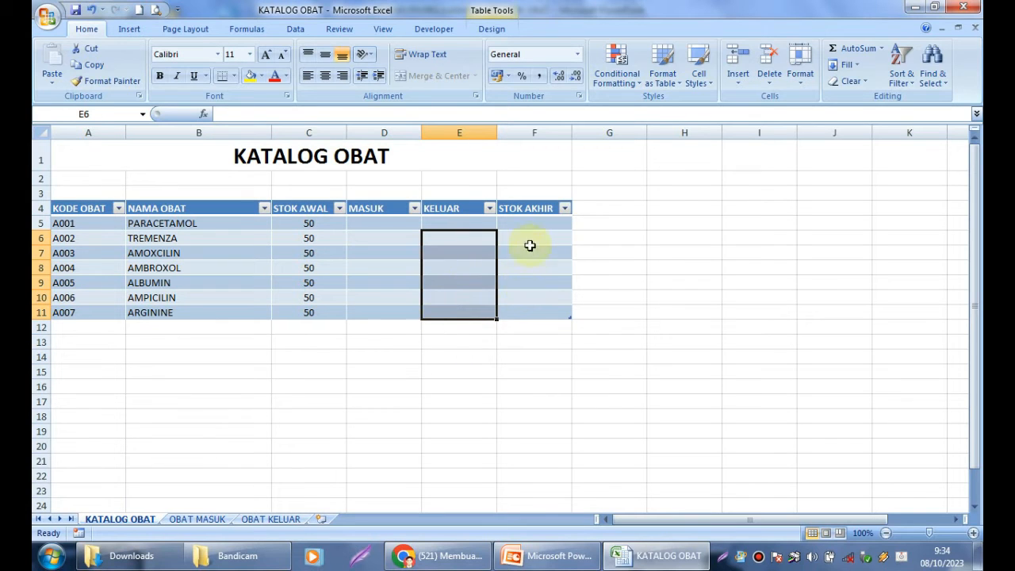
pyautogui.click(519, 337)
pyautogui.moveTo(385, 223); pyautogui.dragTo(396, 337)
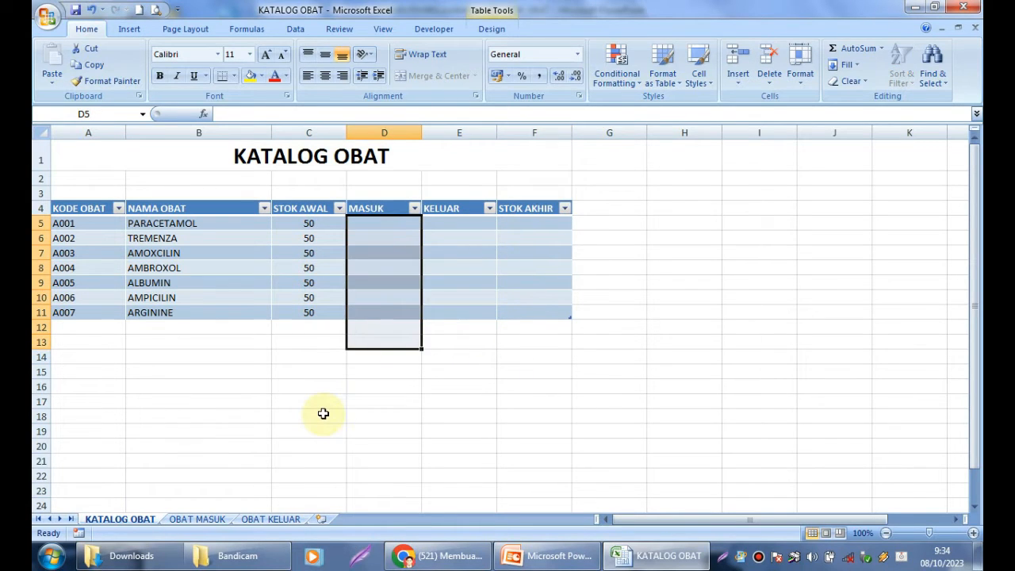
pyautogui.click(323, 405)
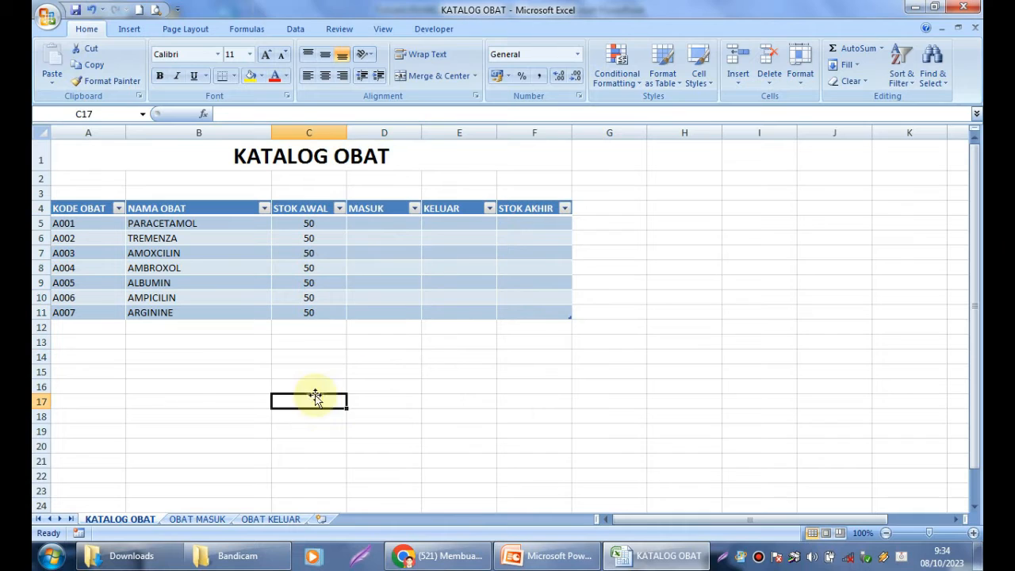
pyautogui.click(199, 520)
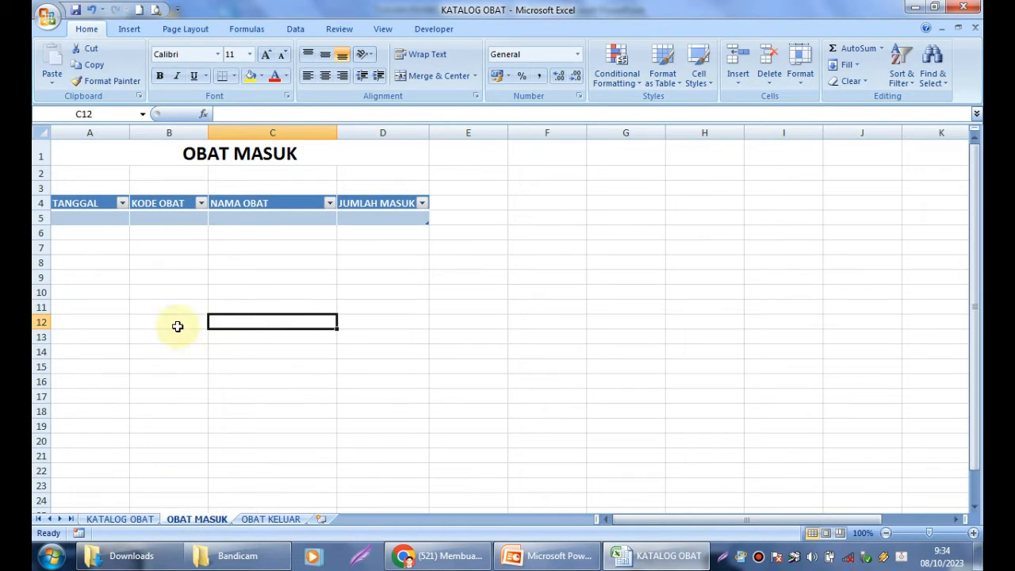
pyautogui.click(250, 226)
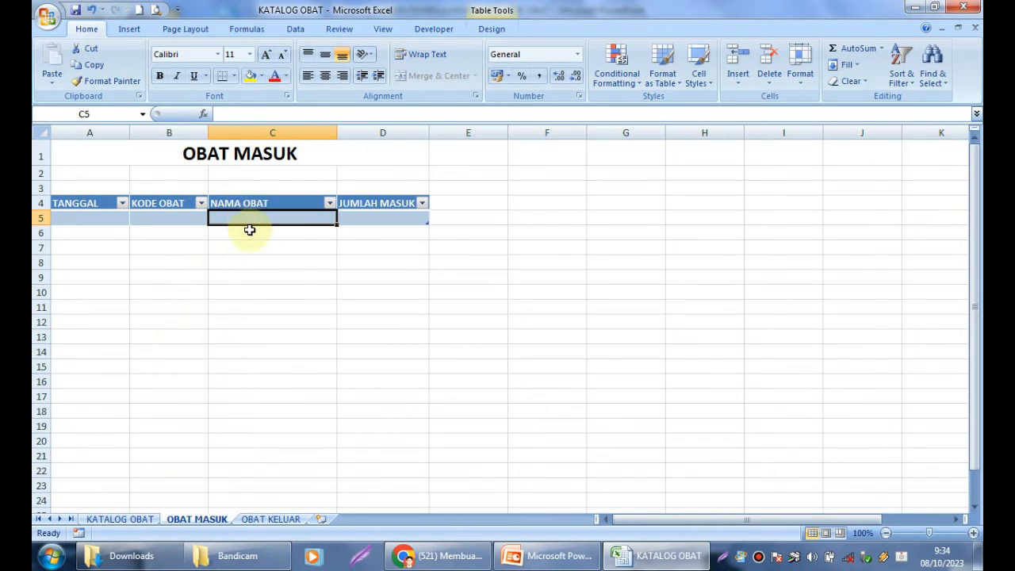
# Switch to PowerPoint to review the TAHAP PENUGASAN slide in full-screen view, and return to the Excel workbook.
pyautogui.click(547, 556)
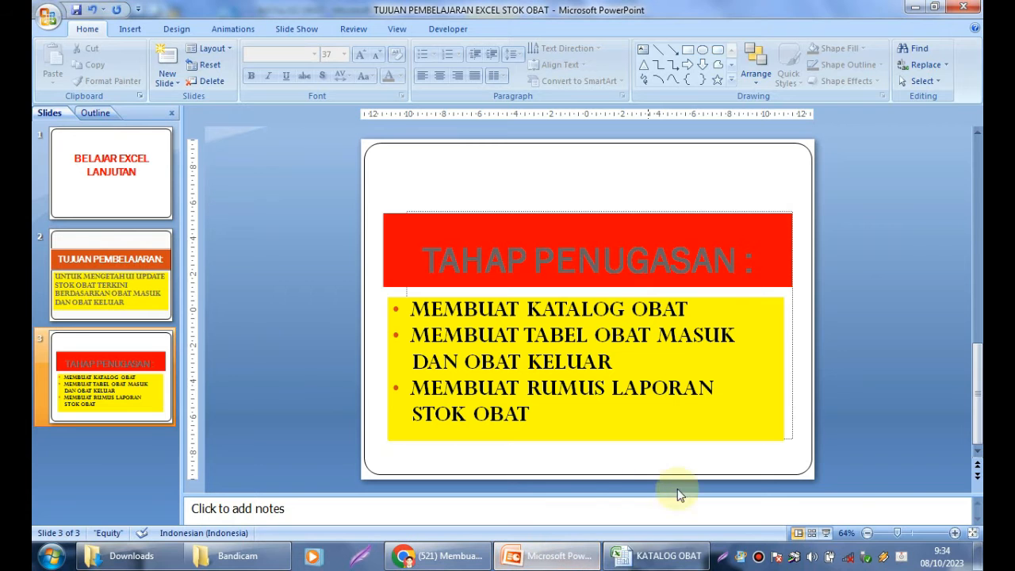
pyautogui.click(826, 533)
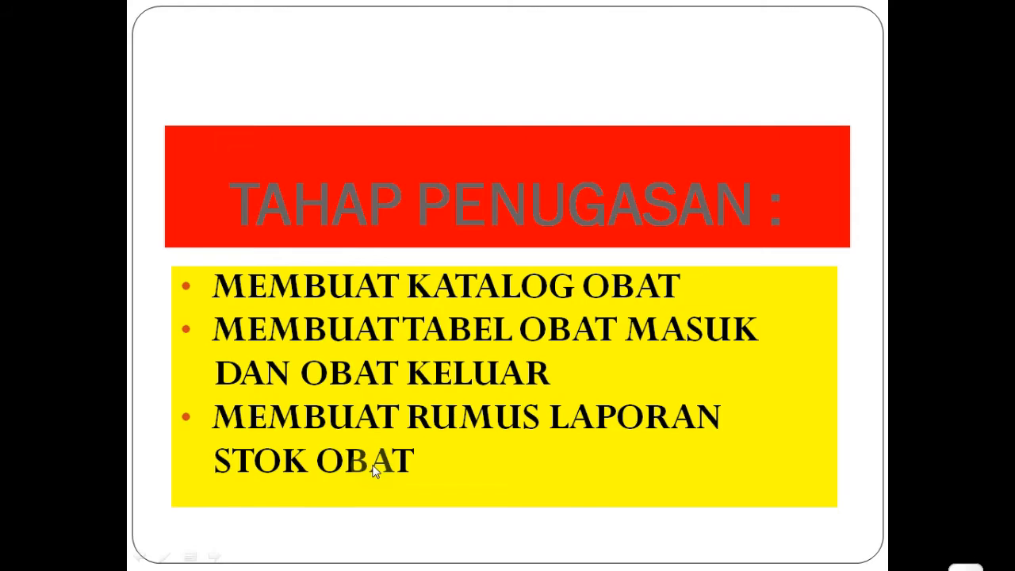
pyautogui.press('Escape')
pyautogui.click(662, 555)
pyautogui.click(303, 354)
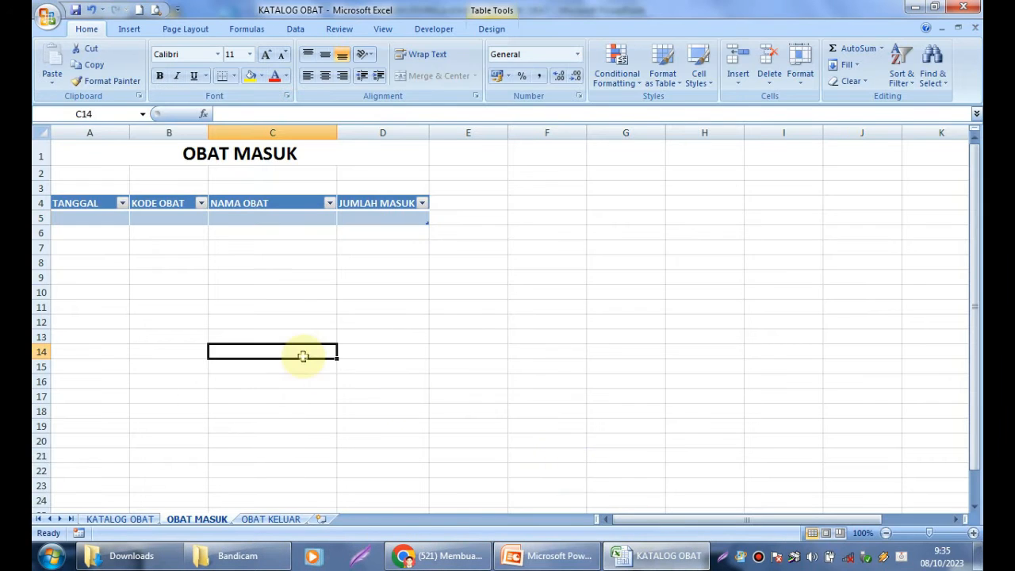
# Enter the formula =VLOOKUP([KODE OBAT];TABELKATALOG[[KODE OBAT]:[NAMA OBAT]];2;FALSE) in C5 of the OBAT MASUK sheet.
pyautogui.click(291, 310)
pyautogui.click(261, 220)
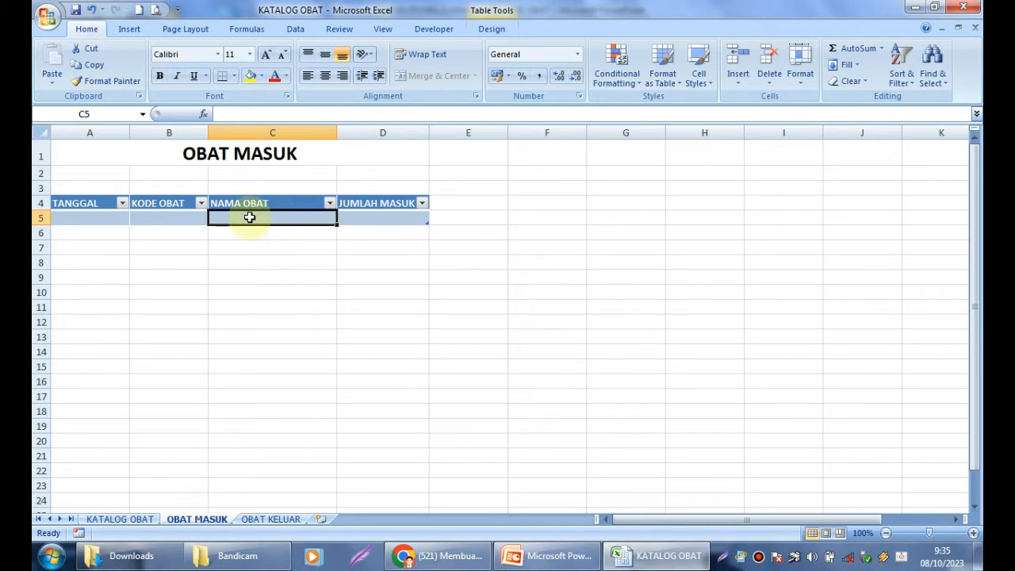
pyautogui.write('=')
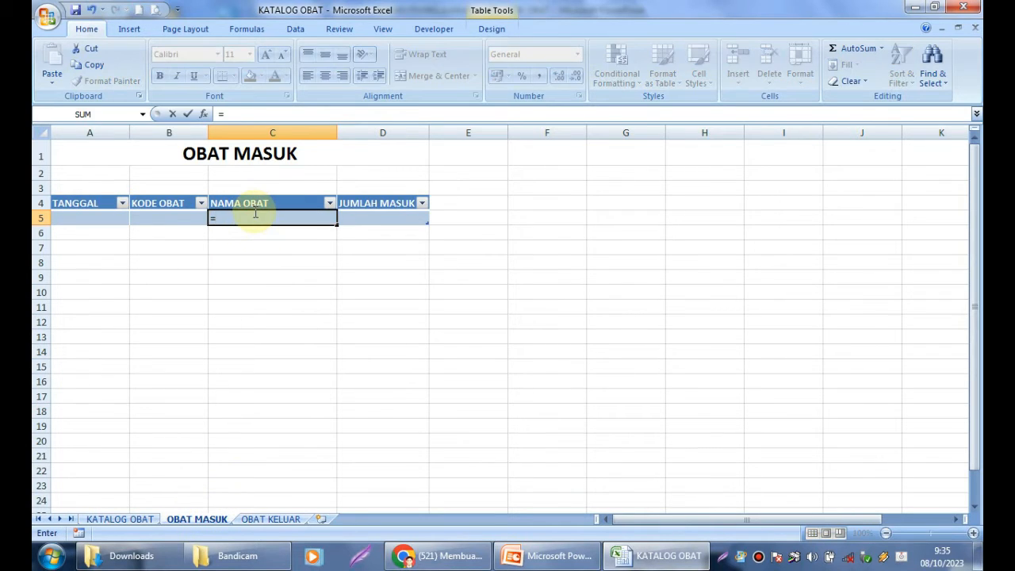
pyautogui.write('vlookup(')
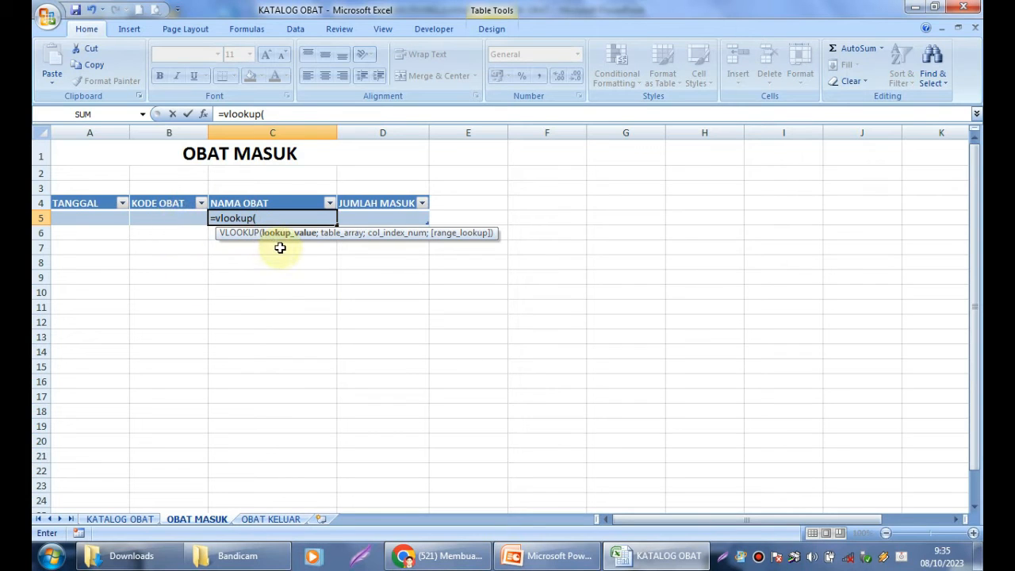
pyautogui.click(173, 219)
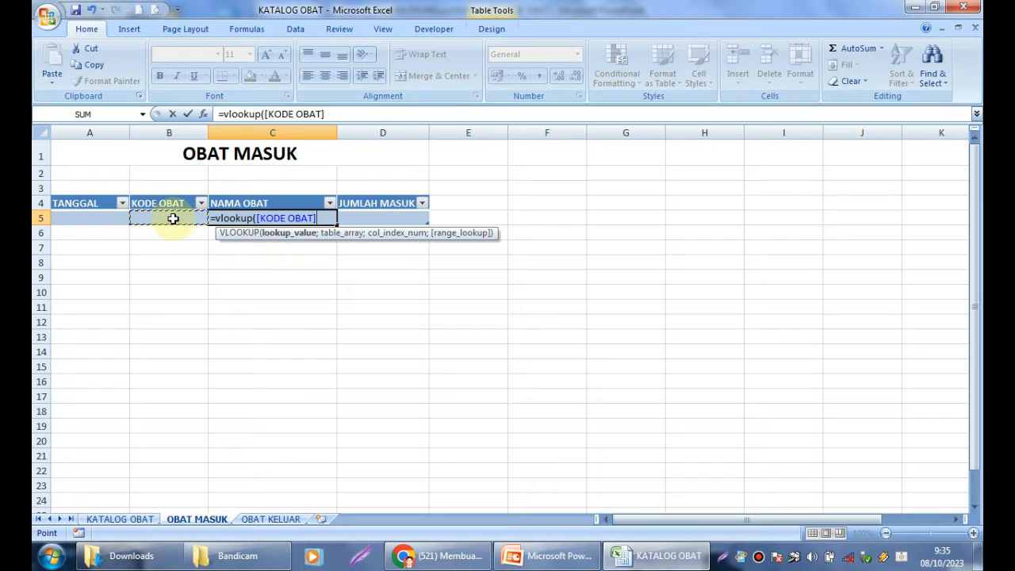
pyautogui.write(';')
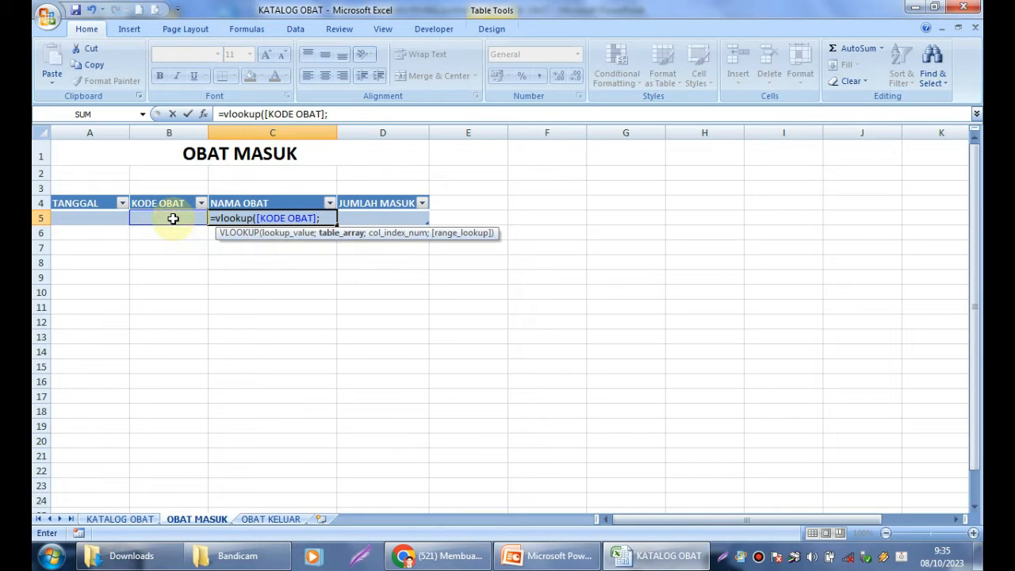
pyautogui.click(111, 520)
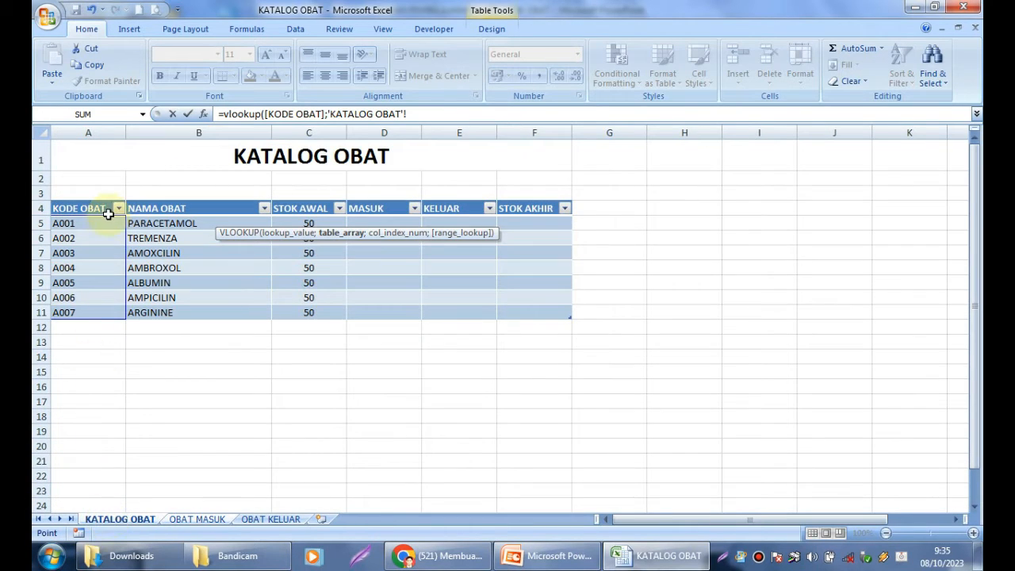
pyautogui.moveTo(102, 225); pyautogui.dragTo(194, 310)
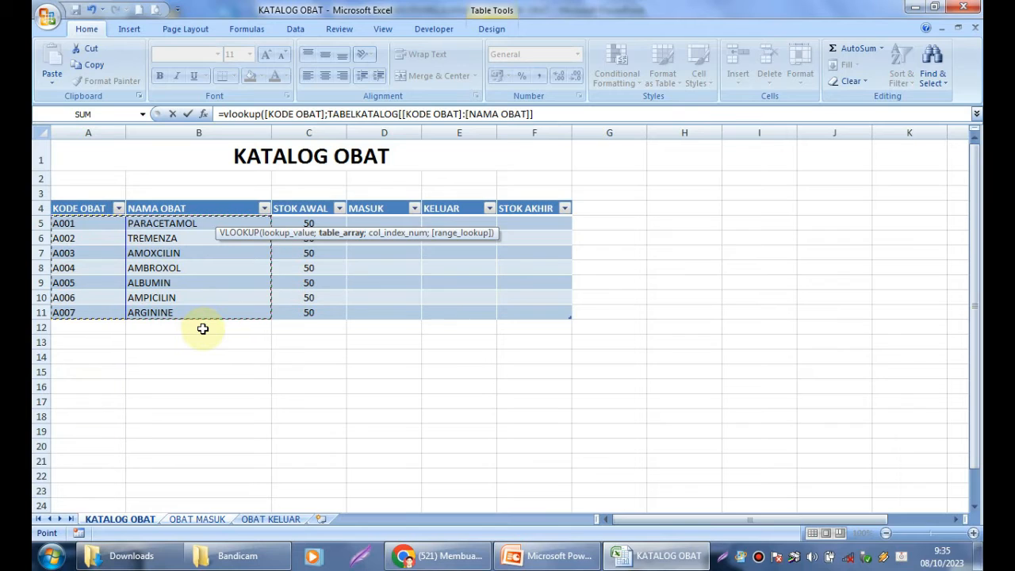
pyautogui.write(';2')
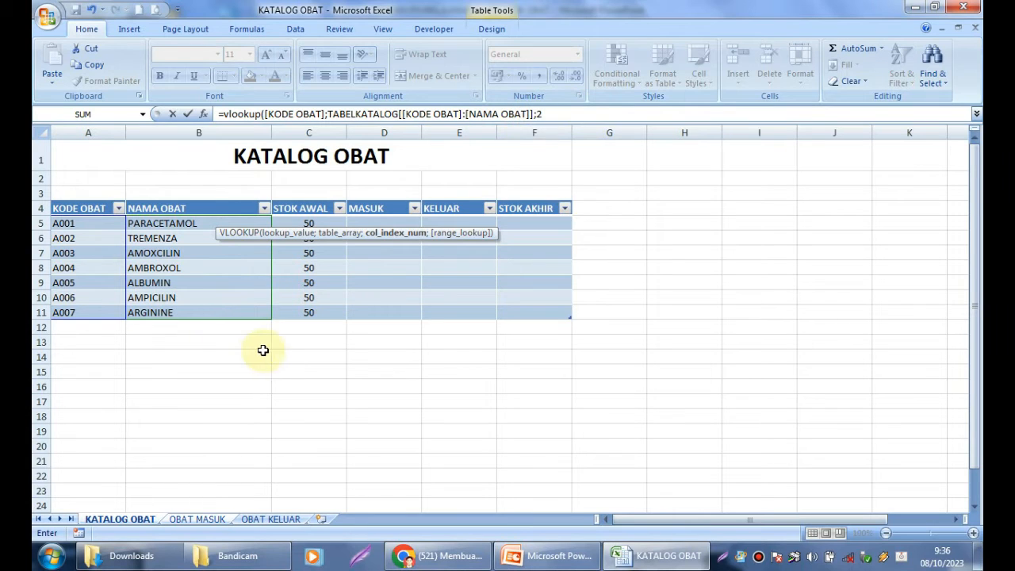
pyautogui.write(';')
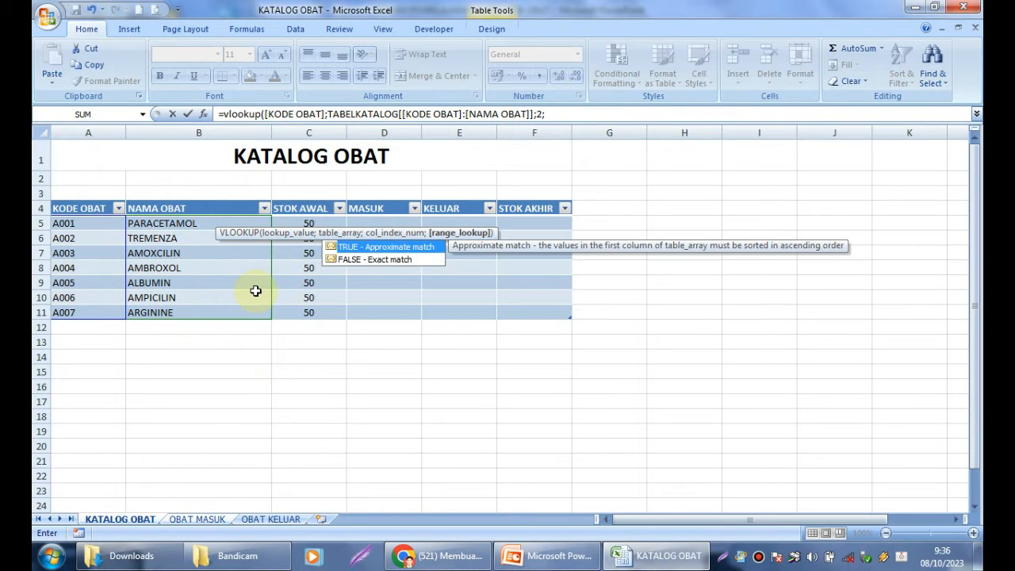
pyautogui.click(349, 261)
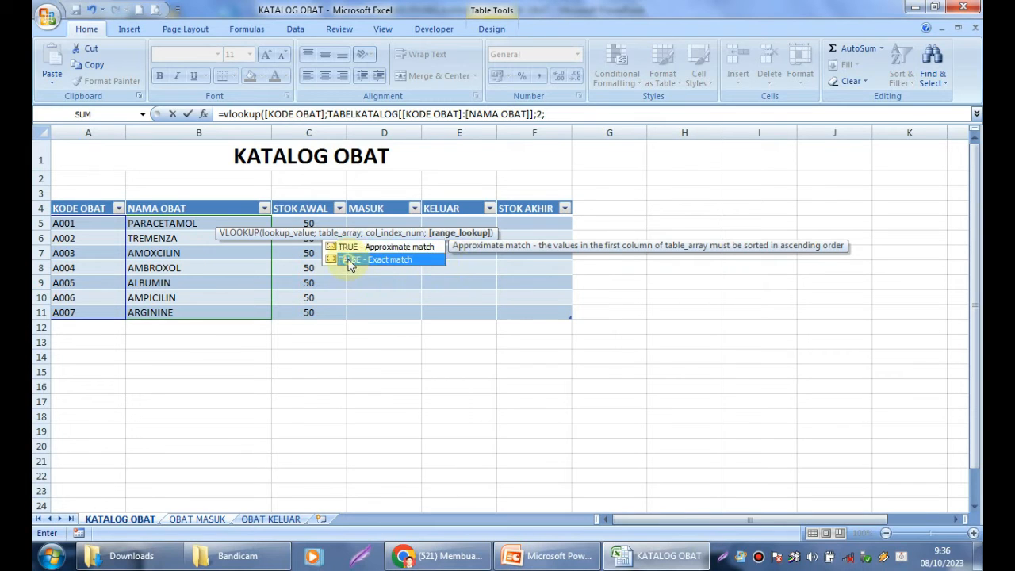
pyautogui.doubleClick(350, 262)
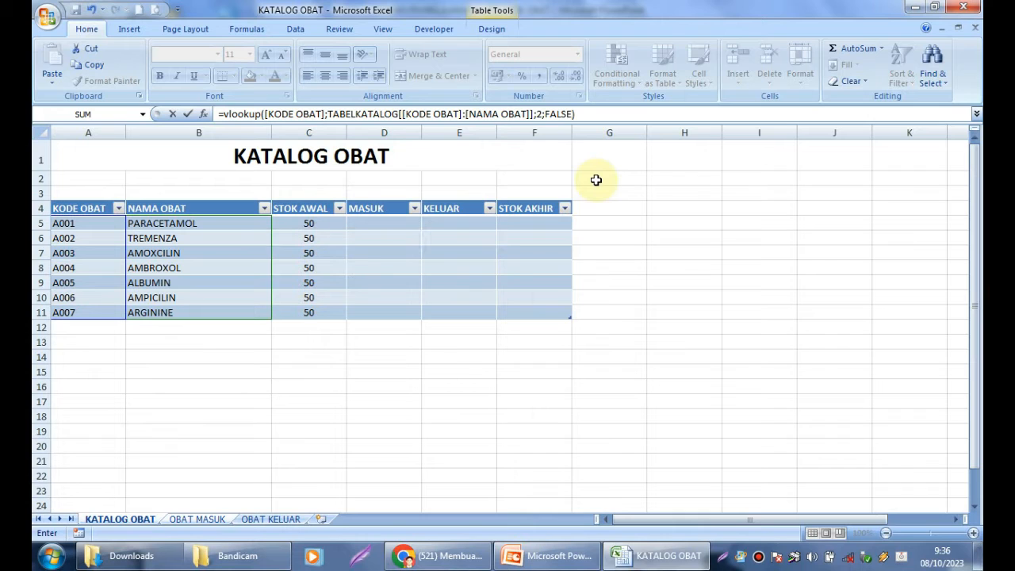
pyautogui.press('Return')
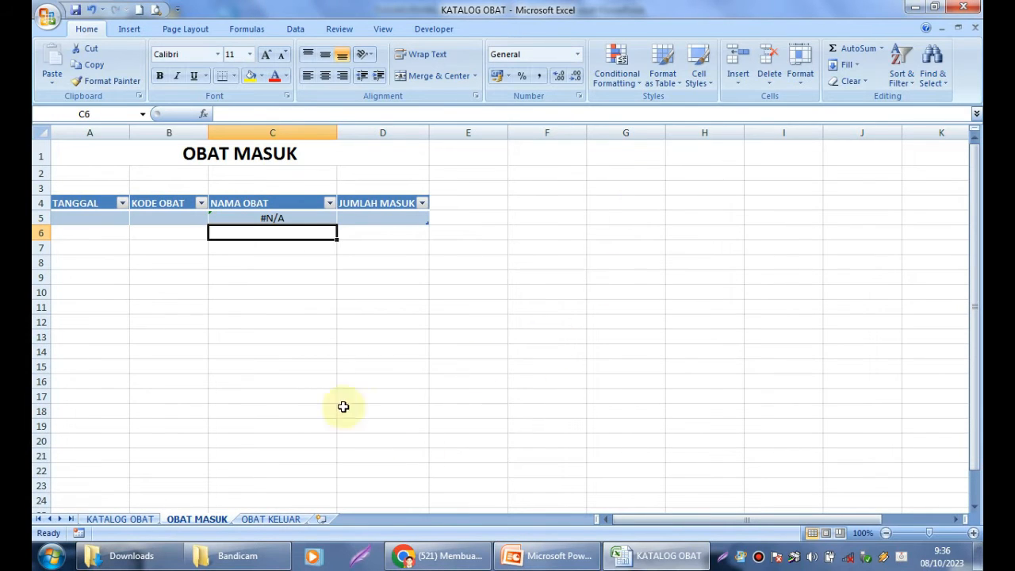
# Enter the code A001 in B5, the first KODE OBAT cell of the OBAT MASUK sheet.
pyautogui.click(252, 348)
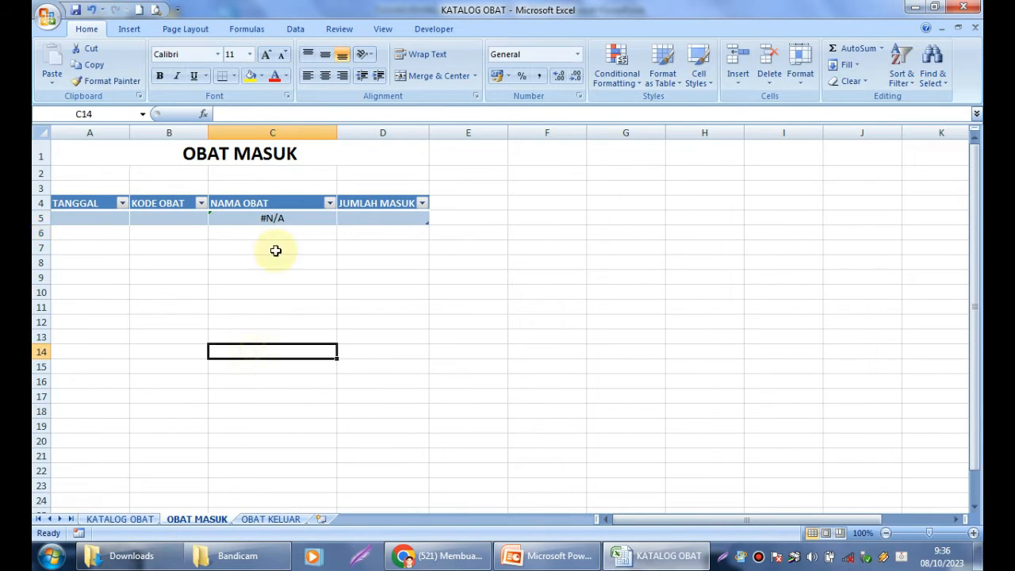
pyautogui.click(973, 533)
pyautogui.click(974, 533)
pyautogui.click(974, 533)
pyautogui.click(974, 533)
pyautogui.click(430, 328)
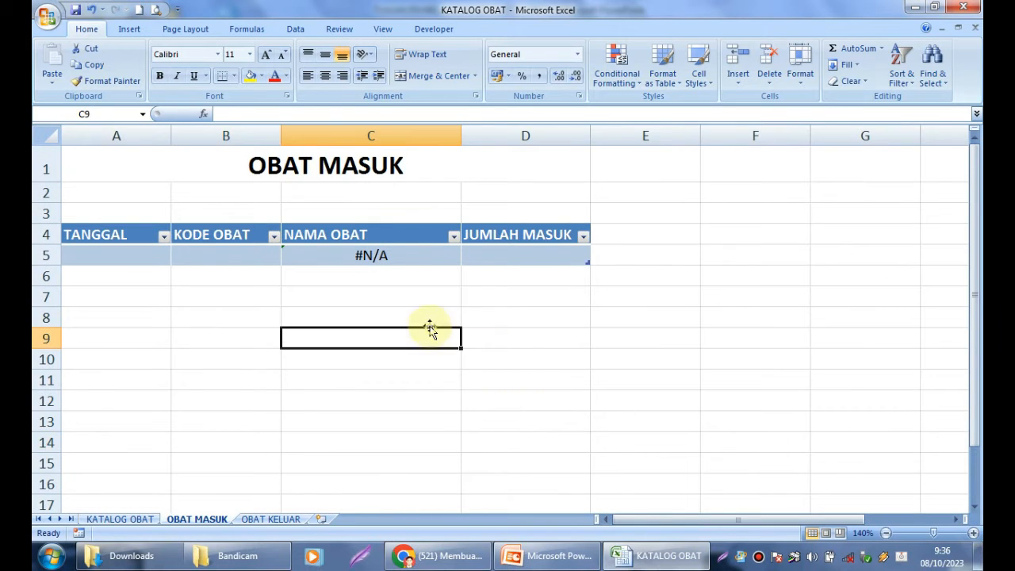
pyautogui.click(397, 255)
pyautogui.click(238, 258)
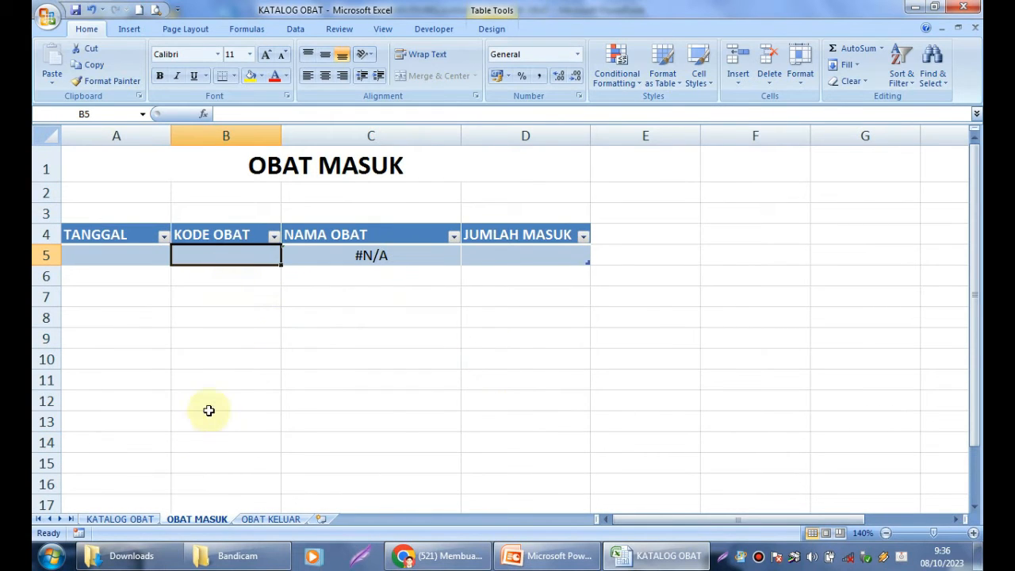
pyautogui.write('A001')
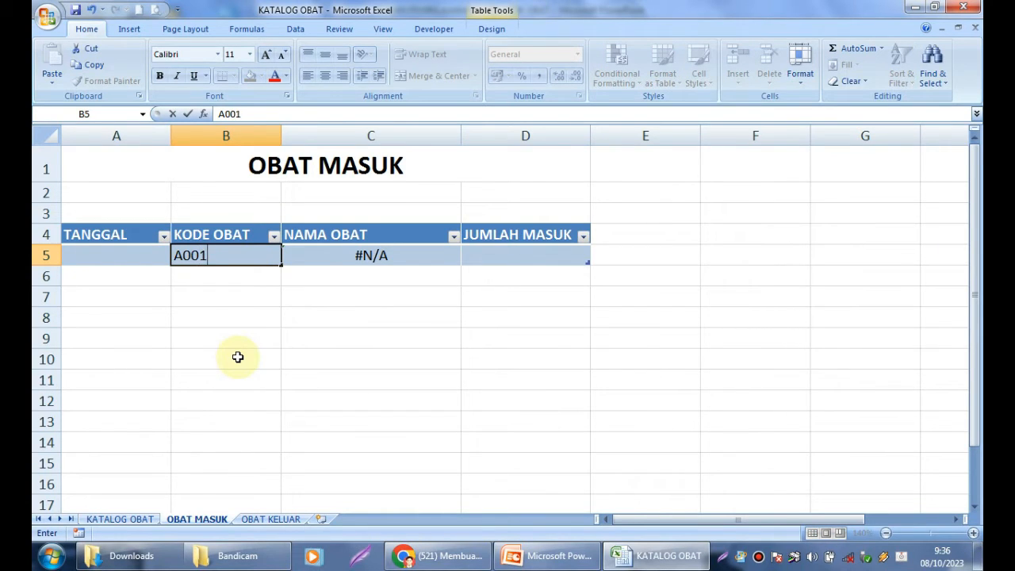
pyautogui.press('Return')
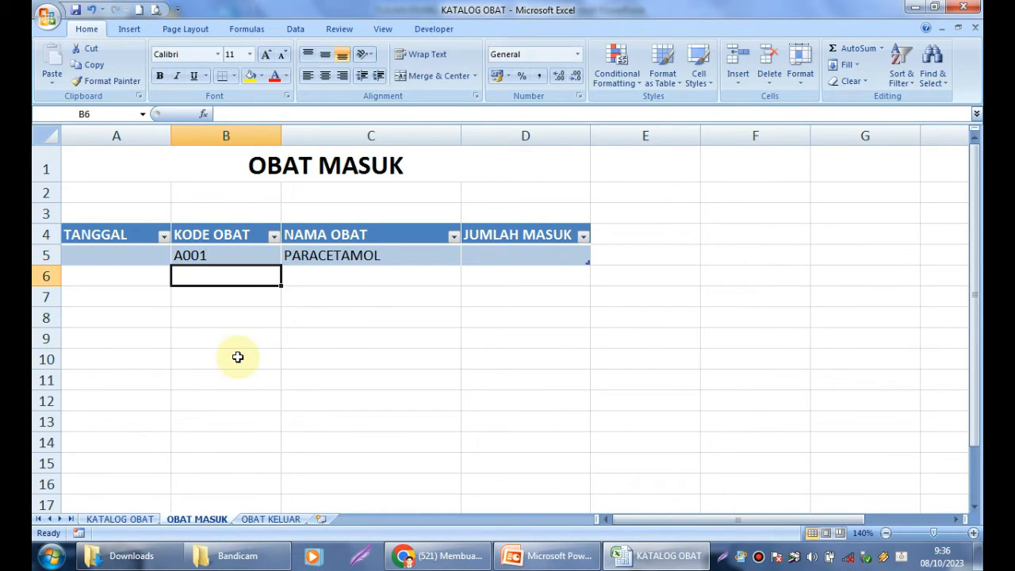
# Enter the codes A002, A003, A004, A005, A006 and A007 in B6:B11 of the KODE OBAT column.
pyautogui.write('A002')
pyautogui.press('Return')
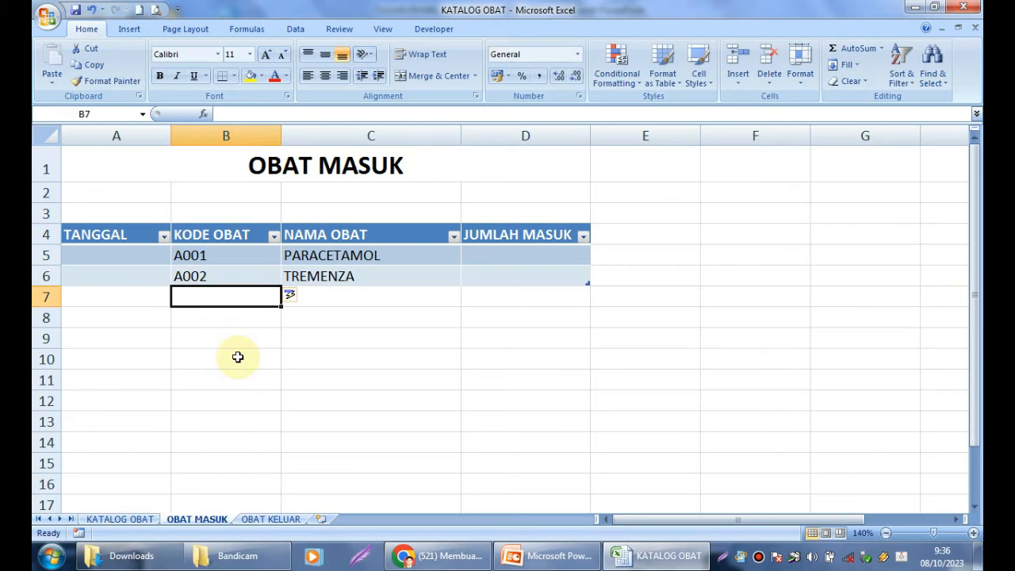
pyautogui.write('A003')
pyautogui.press('Return')
pyautogui.write('A004')
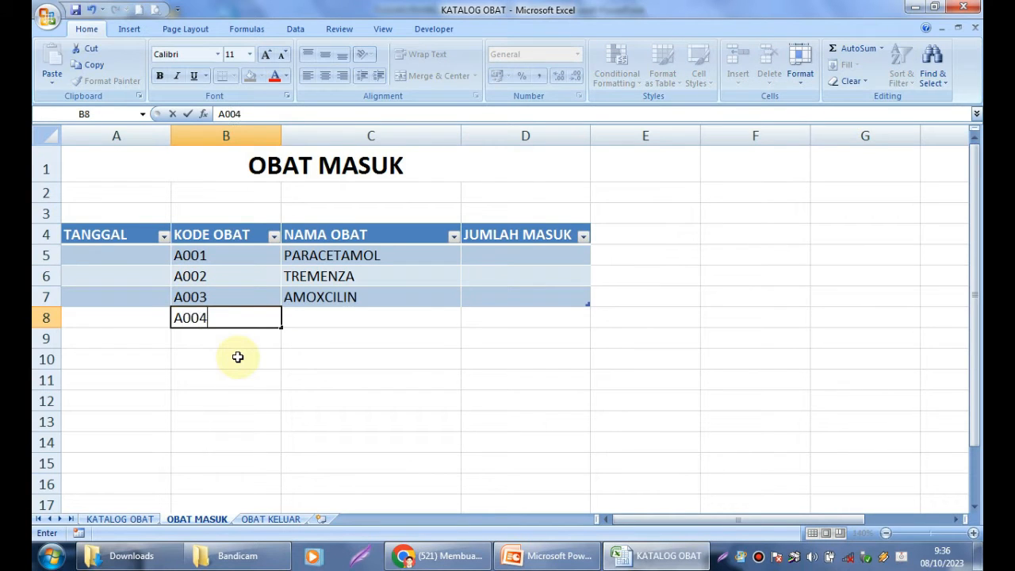
pyautogui.press('Return')
pyautogui.write('A005')
pyautogui.press('Return')
pyautogui.write('A')
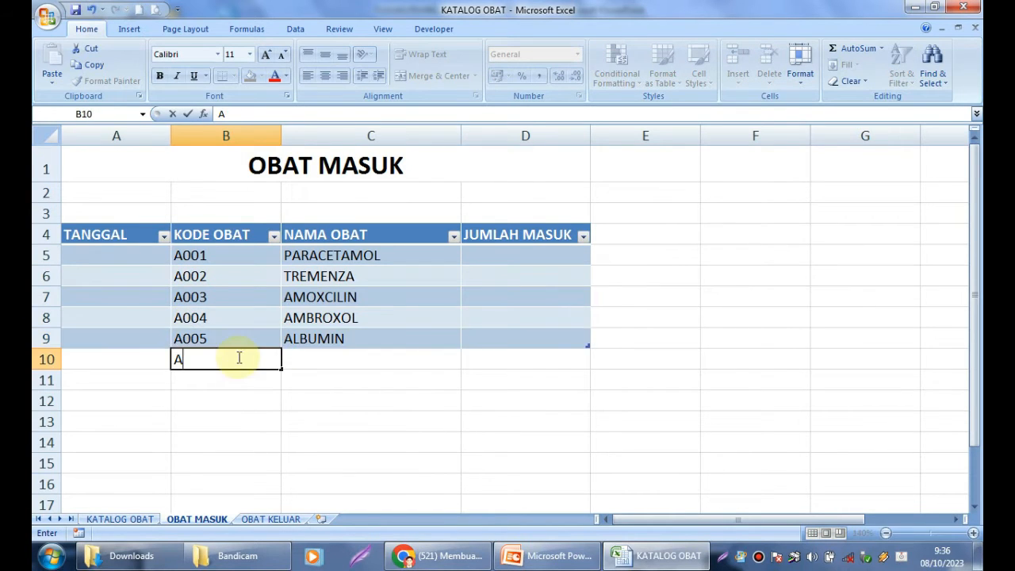
pyautogui.write('006')
pyautogui.press('Return')
pyautogui.write('A007')
pyautogui.press('Return')
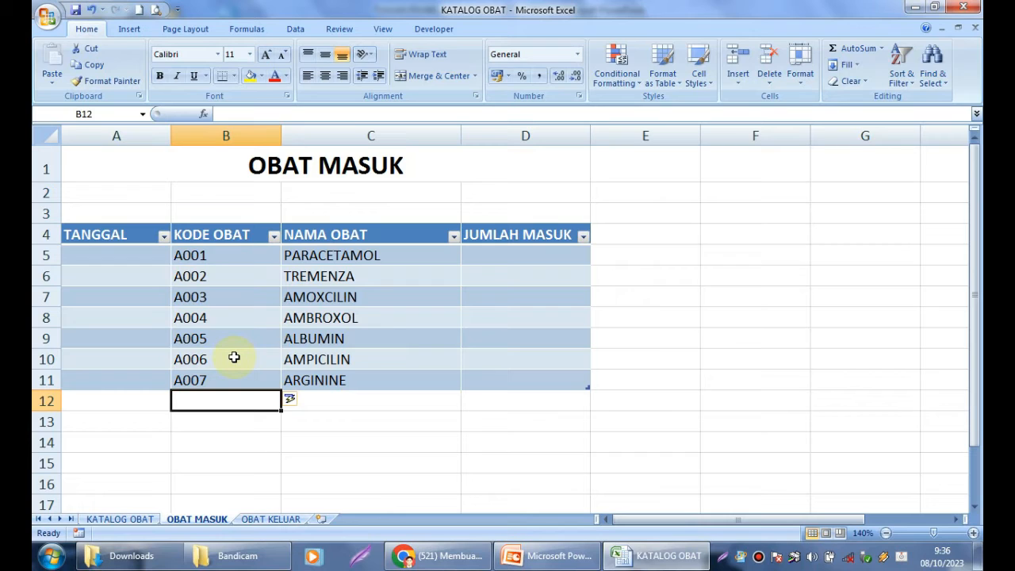
# Enter the quantities 6, 4, 9, 7, 5, 2 and 10 in D5:D11 of the JUMLAH MASUK column.
pyautogui.click(425, 333)
pyautogui.click(472, 258)
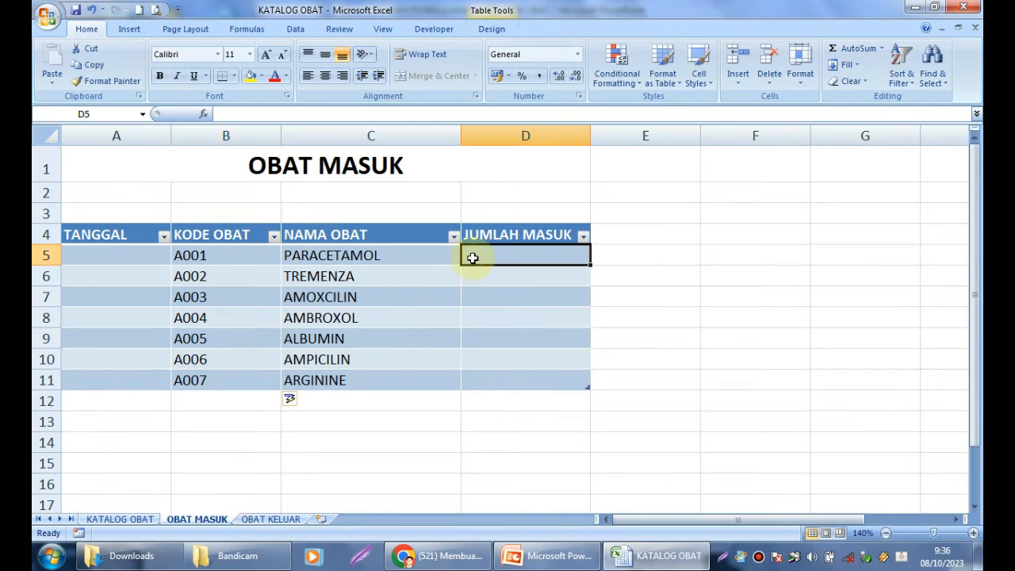
pyautogui.click(496, 311)
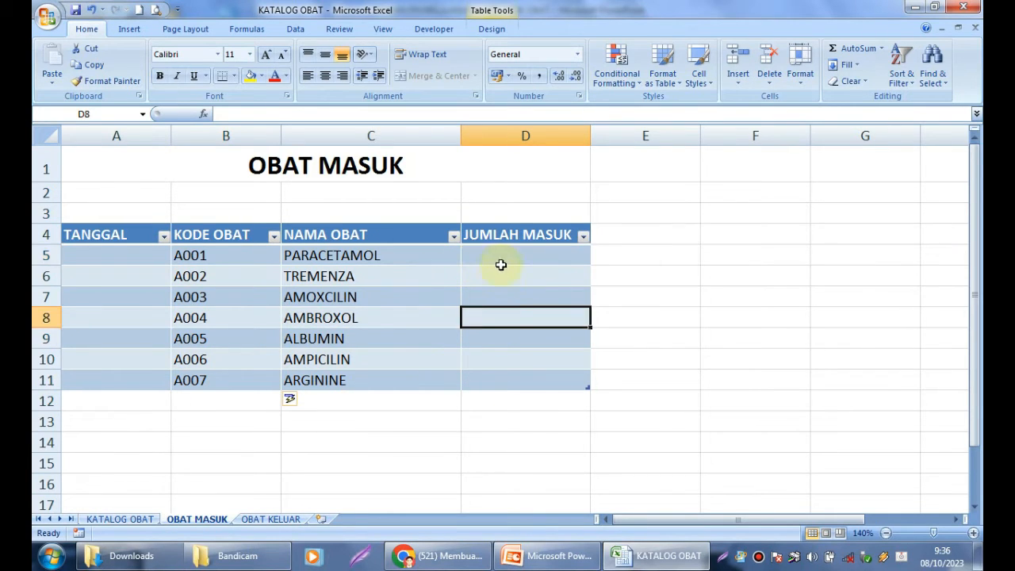
pyautogui.click(500, 260)
pyautogui.write('6')
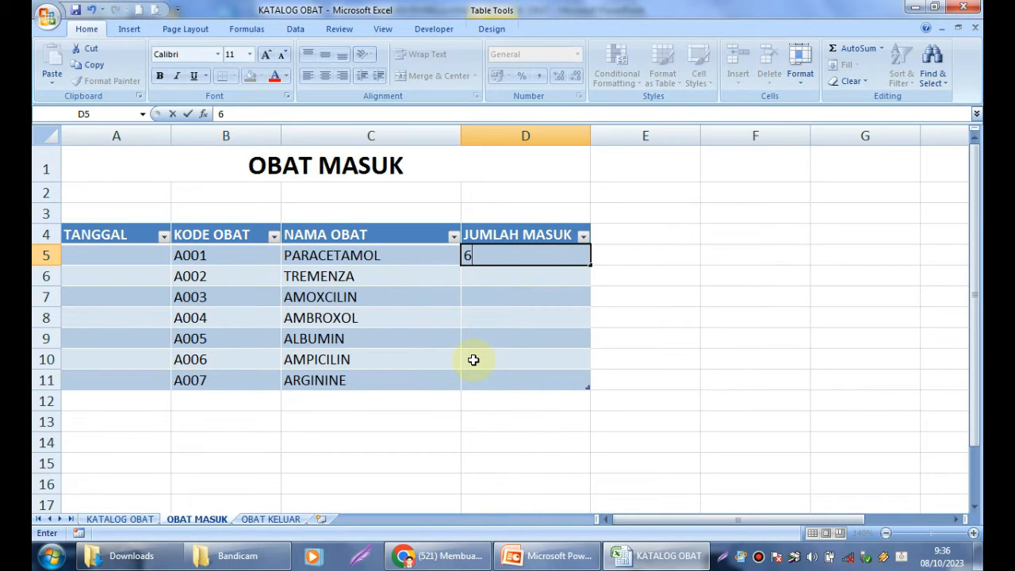
pyautogui.press('Return')
pyautogui.write('4')
pyautogui.press('Return')
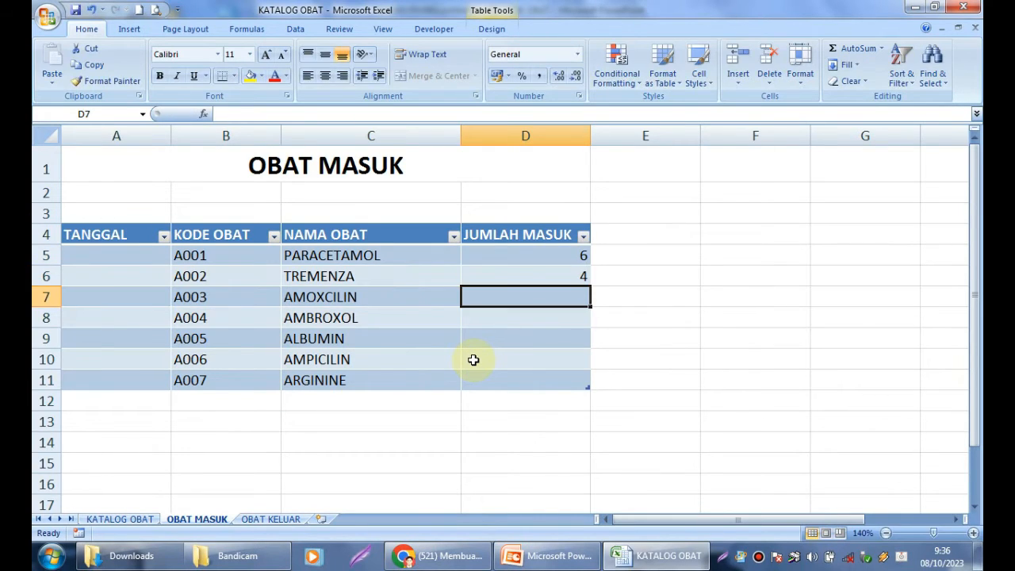
pyautogui.write('9')
pyautogui.press('Return')
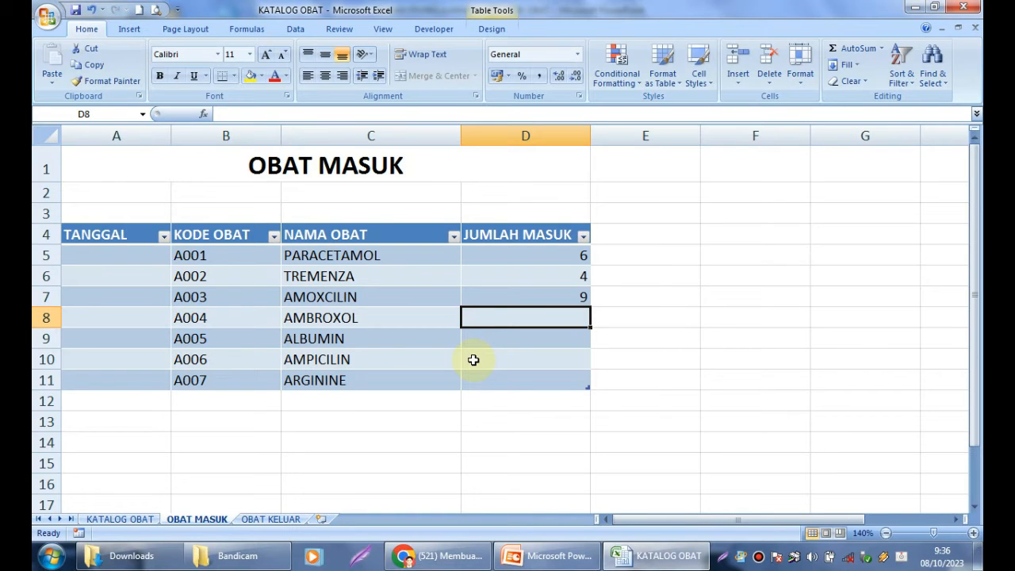
pyautogui.write('7')
pyautogui.press('Return')
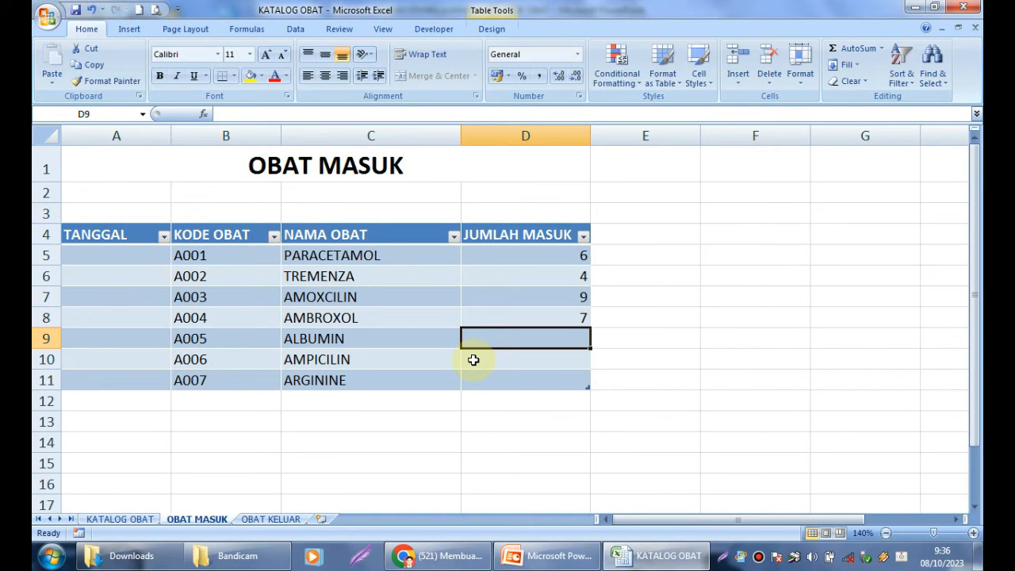
pyautogui.write('5')
pyautogui.press('Return')
pyautogui.write('2')
pyautogui.press('Return')
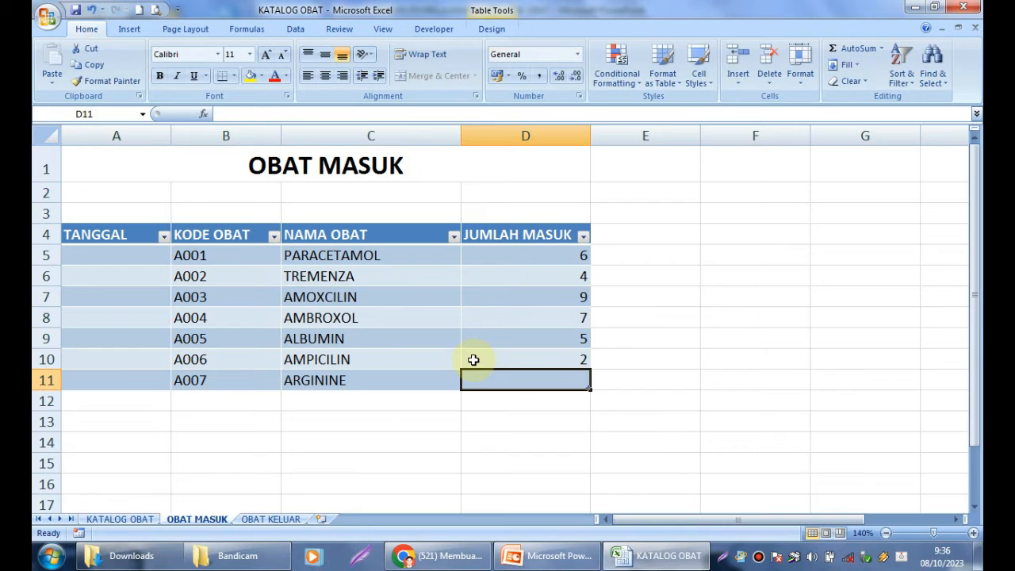
pyautogui.write('10')
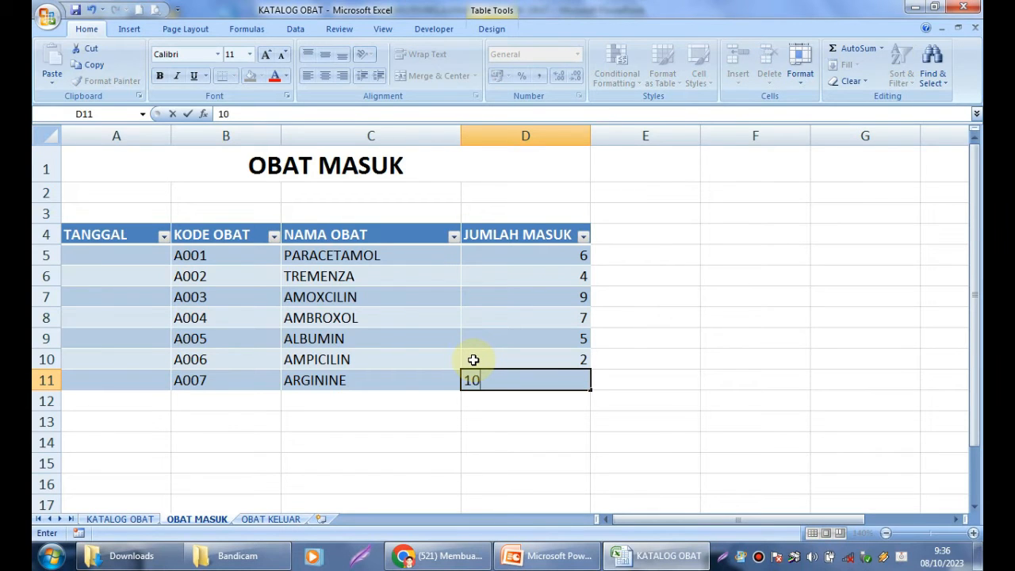
pyautogui.press('Return')
pyautogui.press('Up')
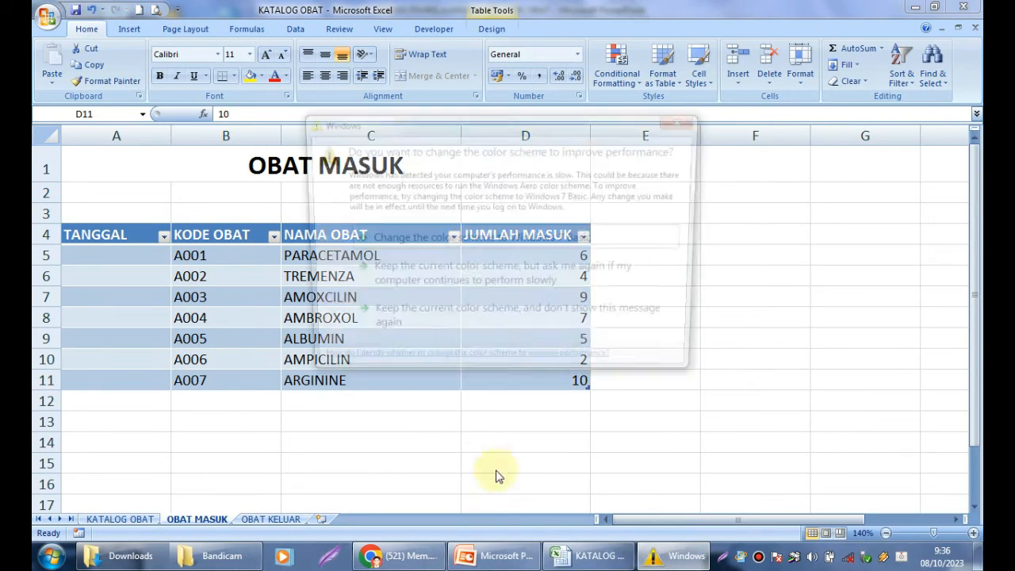
# Dismiss the Windows color scheme prompt and center the JUMLAH MASUK values in D5:D11 horizontally.
pyautogui.click(685, 119)
pyautogui.moveTo(582, 256); pyautogui.dragTo(551, 384)
pyautogui.click(325, 75)
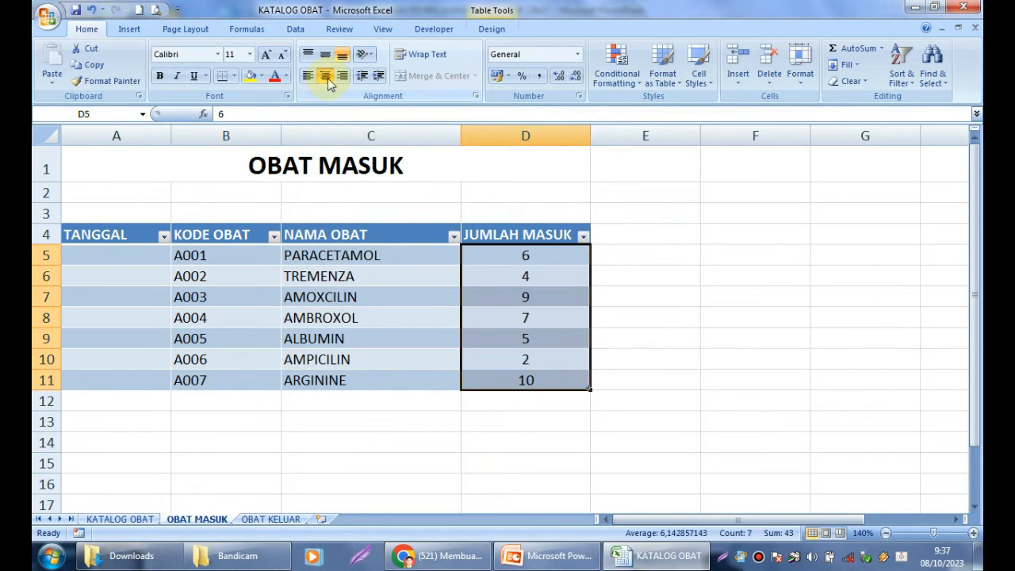
pyautogui.click(371, 319)
# Enter the dates 8 Okt, 9 Okt and 10 Okt in A5:A7 of the TANGGAL column.
pyautogui.click(111, 255)
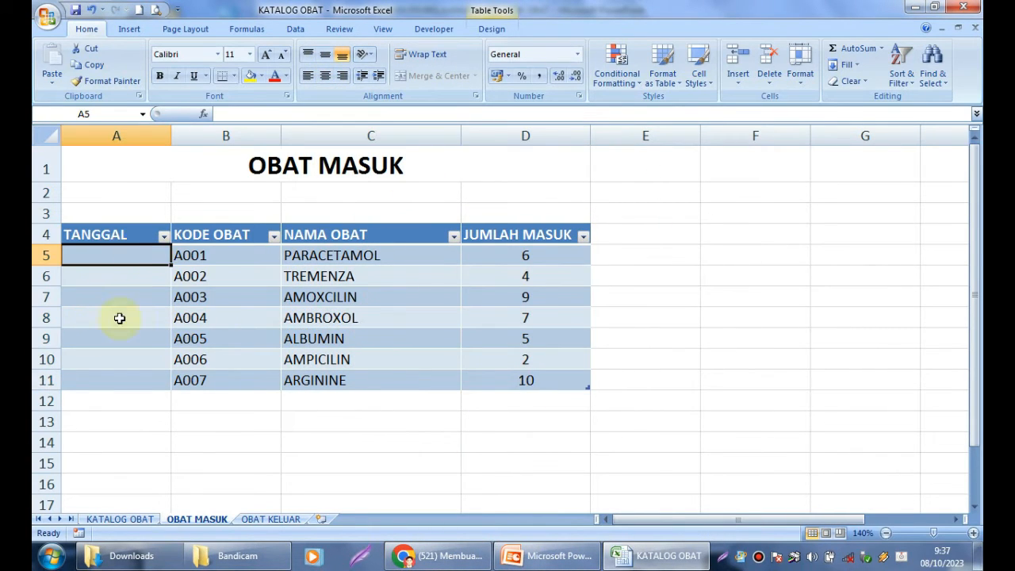
pyautogui.write('8')
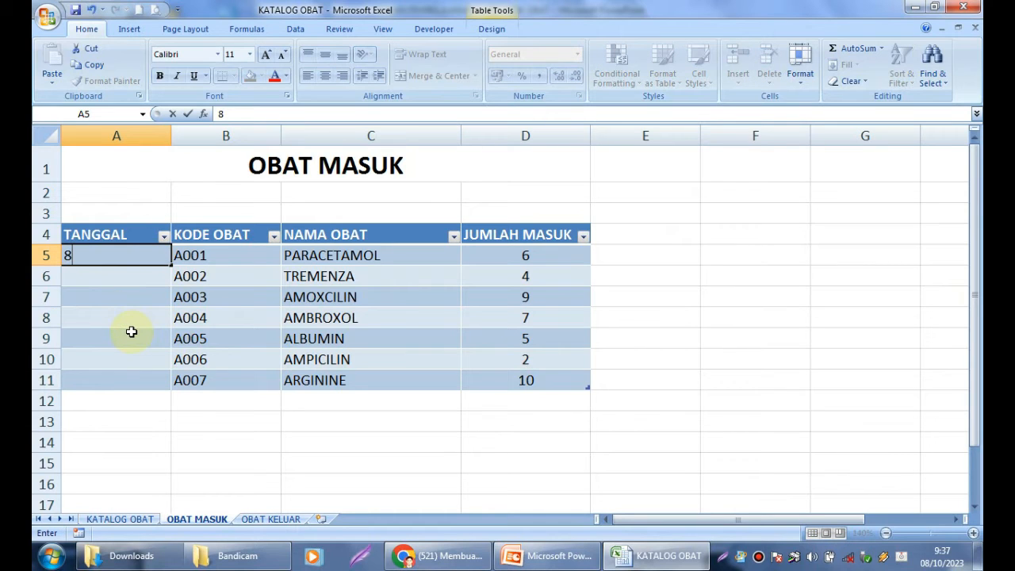
pyautogui.write(' OKt')
pyautogui.press('Return')
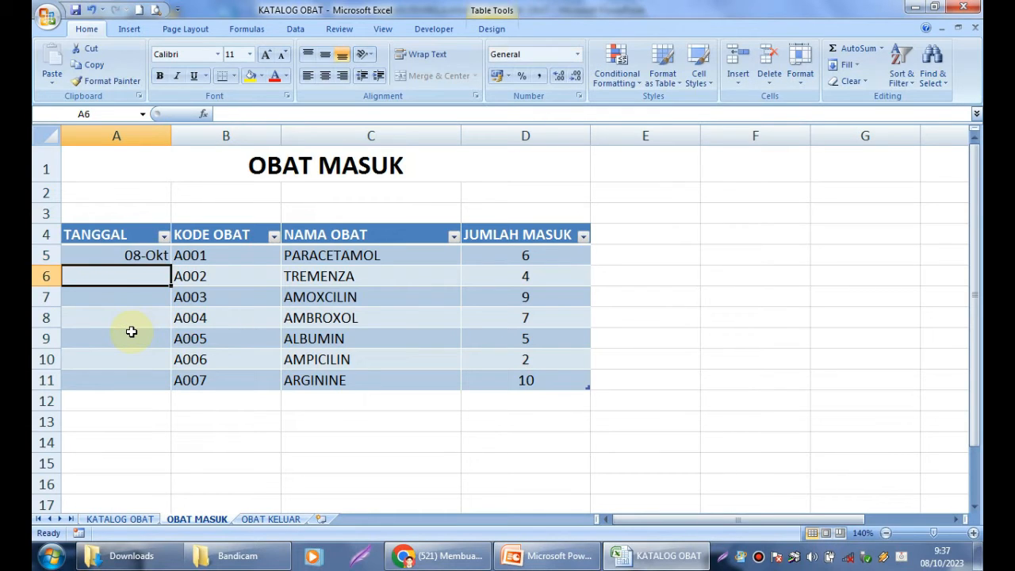
pyautogui.write('9 Okt')
pyautogui.press('Return')
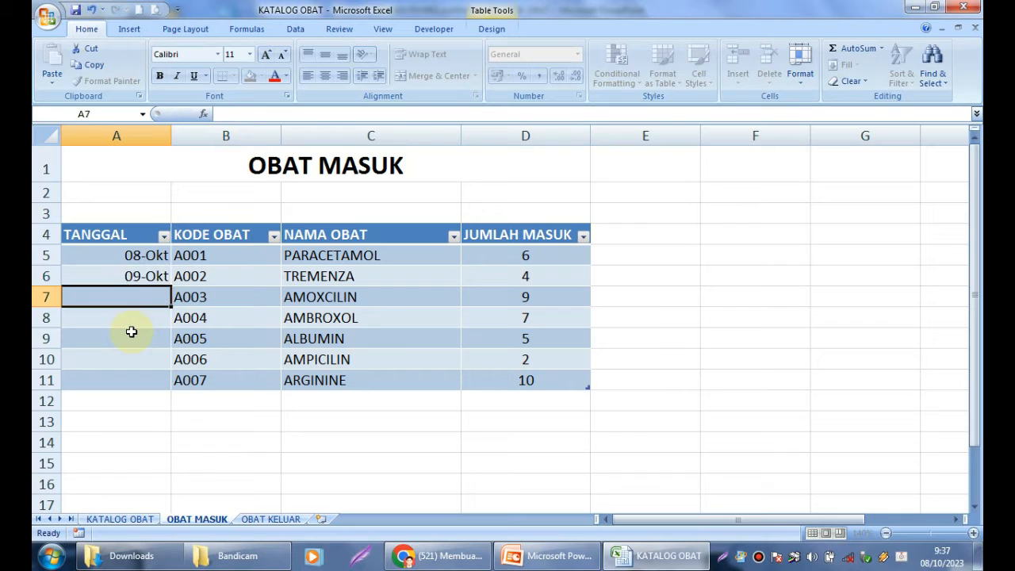
pyautogui.write('10 OK')
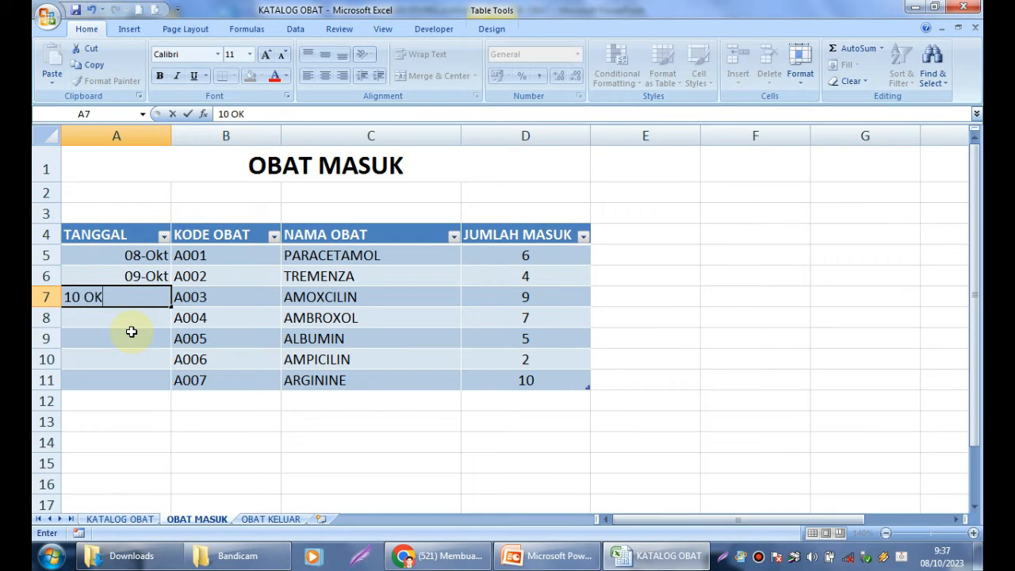
pyautogui.write('t')
pyautogui.press('Return')
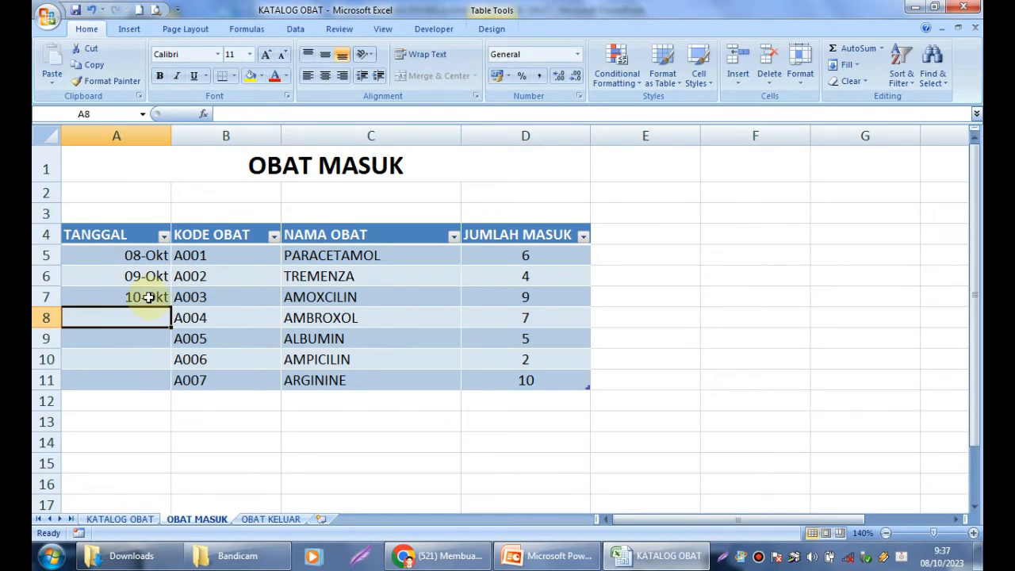
# Fill the date series from A7 down to A11 so the TANGGAL column runs to 14-Okt.
pyautogui.click(152, 298)
pyautogui.moveTo(169, 308); pyautogui.dragTo(171, 391)
pyautogui.click(236, 440)
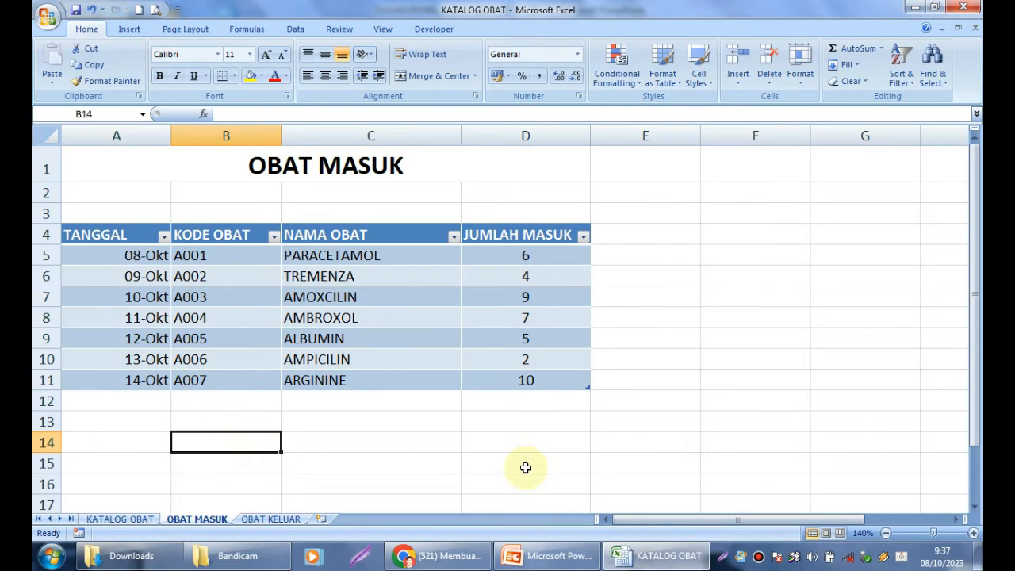
pyautogui.click(489, 444)
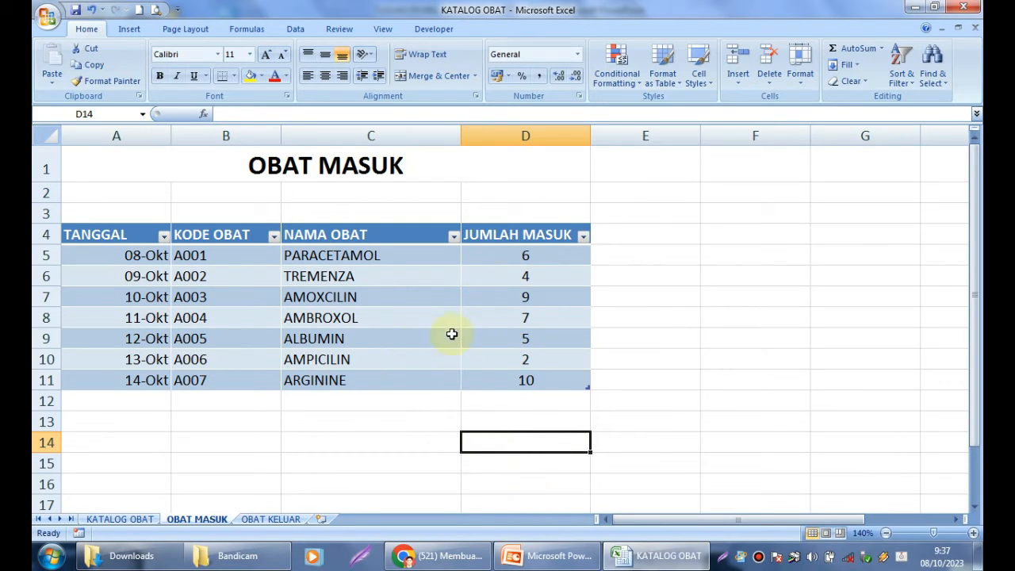
pyautogui.moveTo(377, 258); pyautogui.dragTo(364, 373)
pyautogui.click(341, 438)
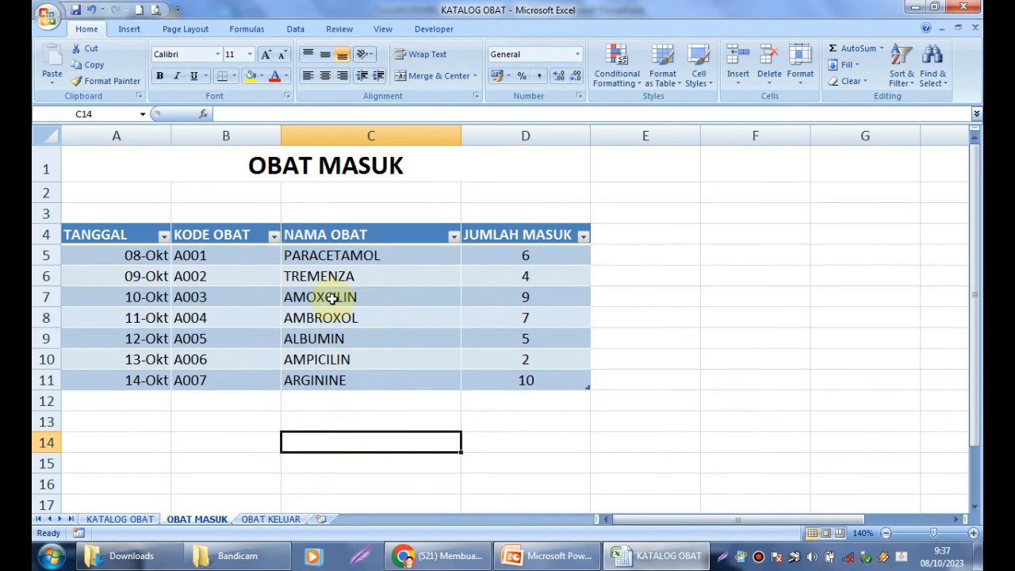
# In C5 of the OBAT KELUAR sheet, enter =VLOOKUP([KODE OBAT];TABELKATALOG[[KODE OBAT]:[NAMA OBAT]];2;FALSE) to look up the medicine name.
pyautogui.click(283, 523)
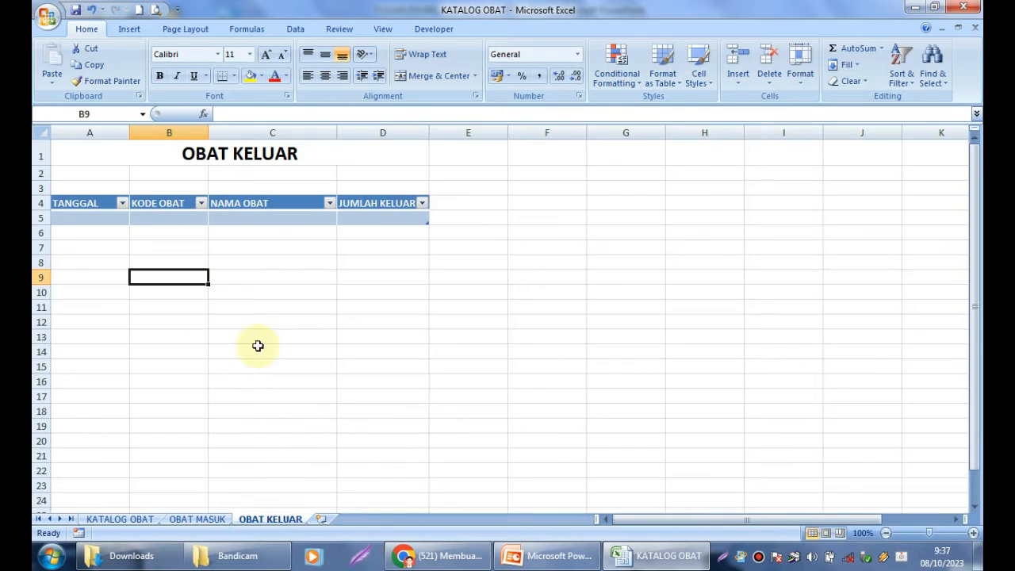
pyautogui.click(240, 217)
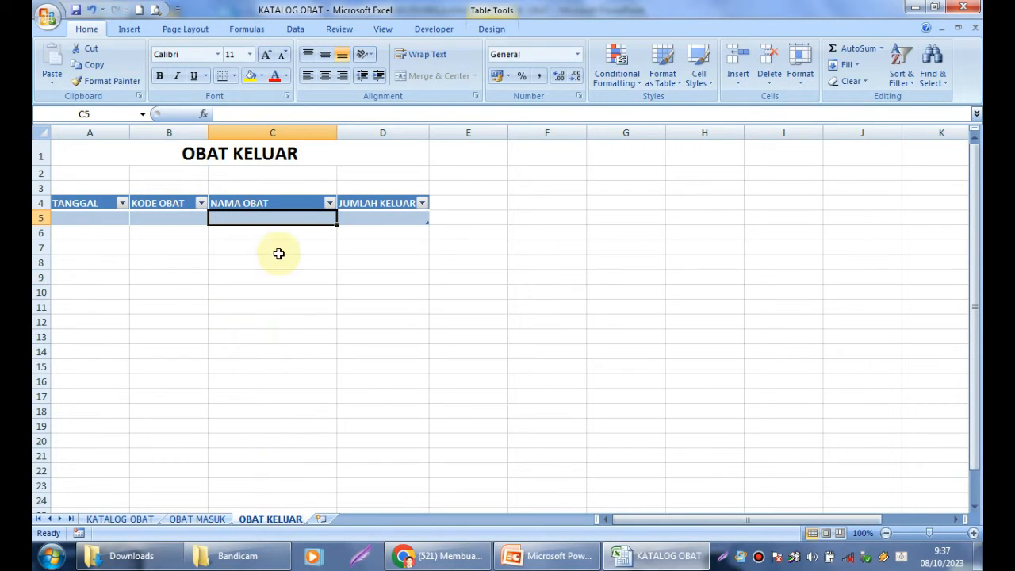
pyautogui.write('=VLOOKUP')
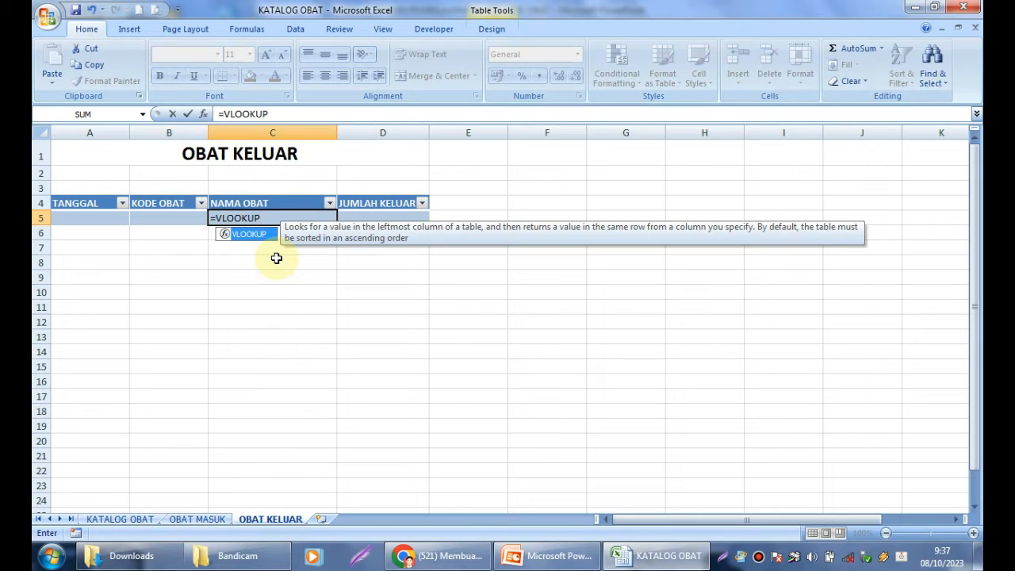
pyautogui.write('(')
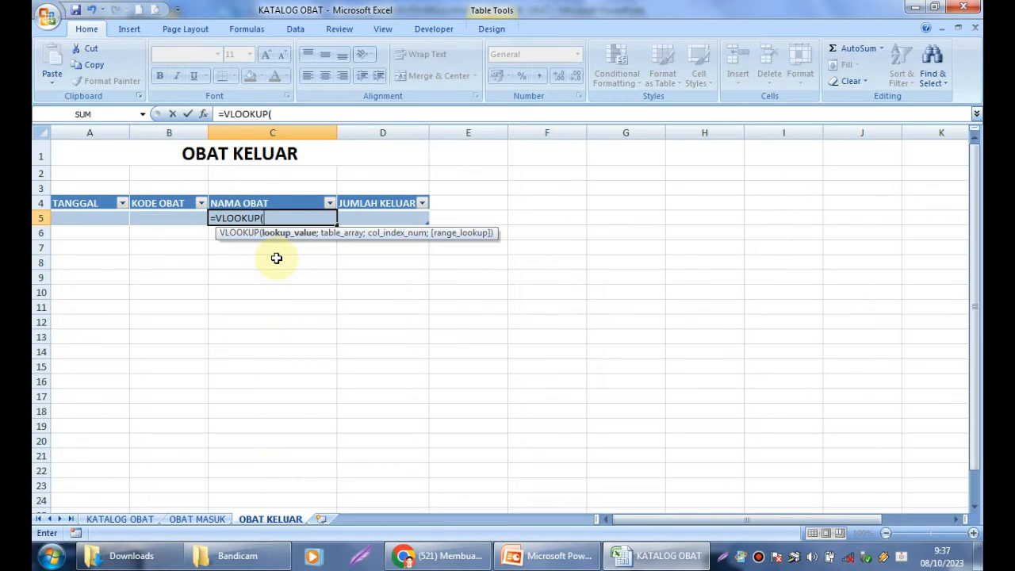
pyautogui.click(185, 220)
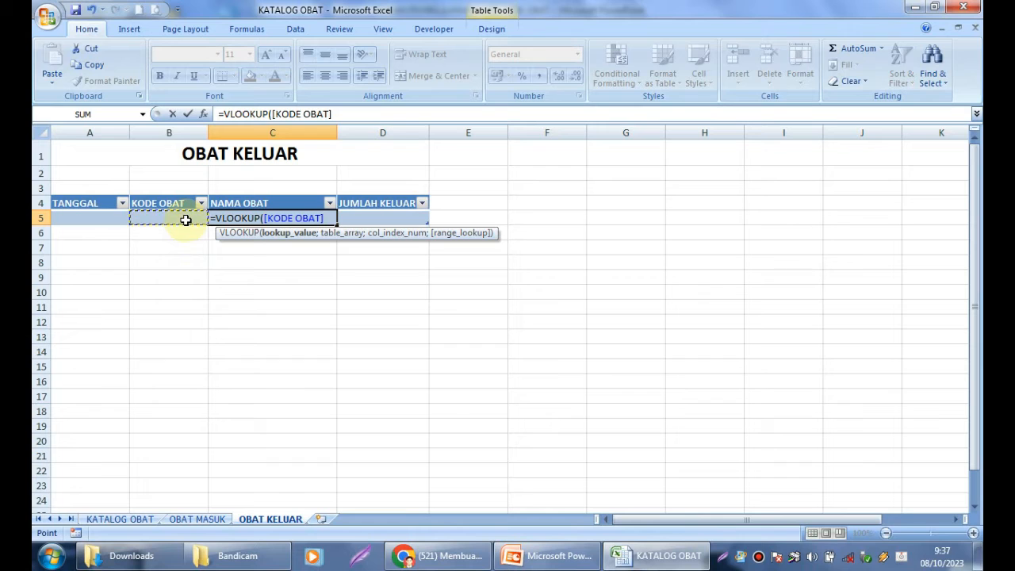
pyautogui.write(';')
pyautogui.click(111, 518)
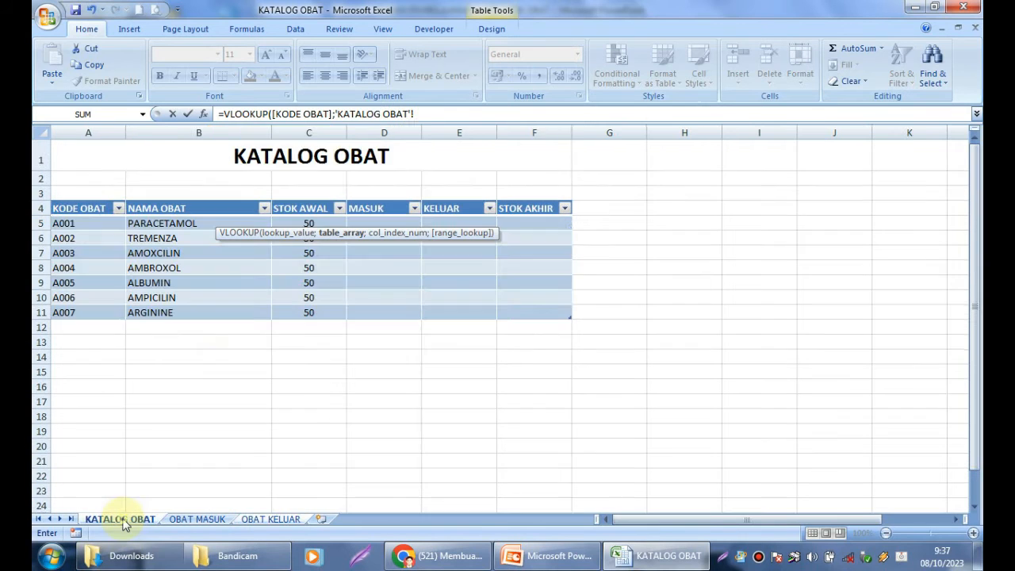
pyautogui.moveTo(87, 224); pyautogui.dragTo(206, 309)
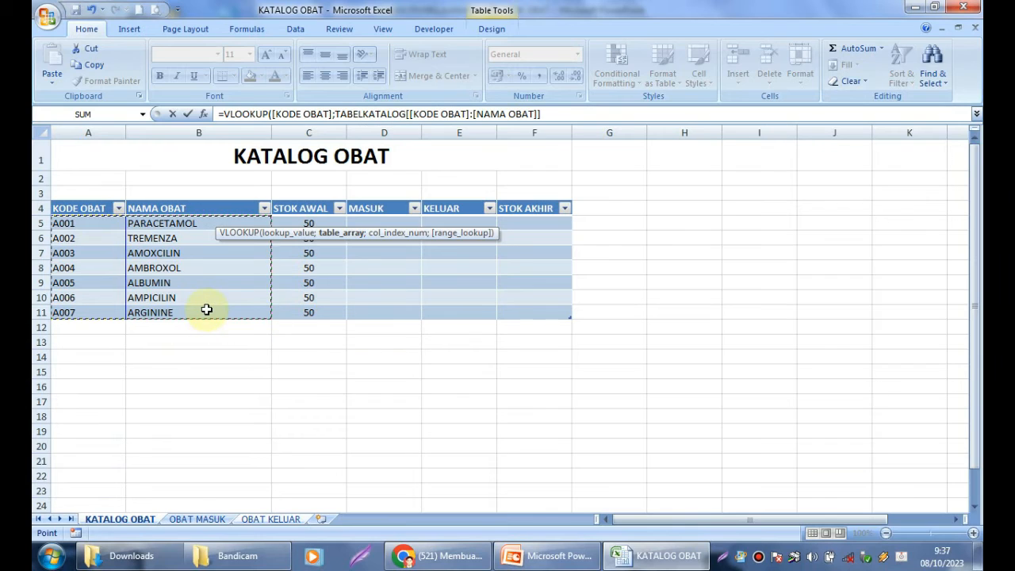
pyautogui.write(';')
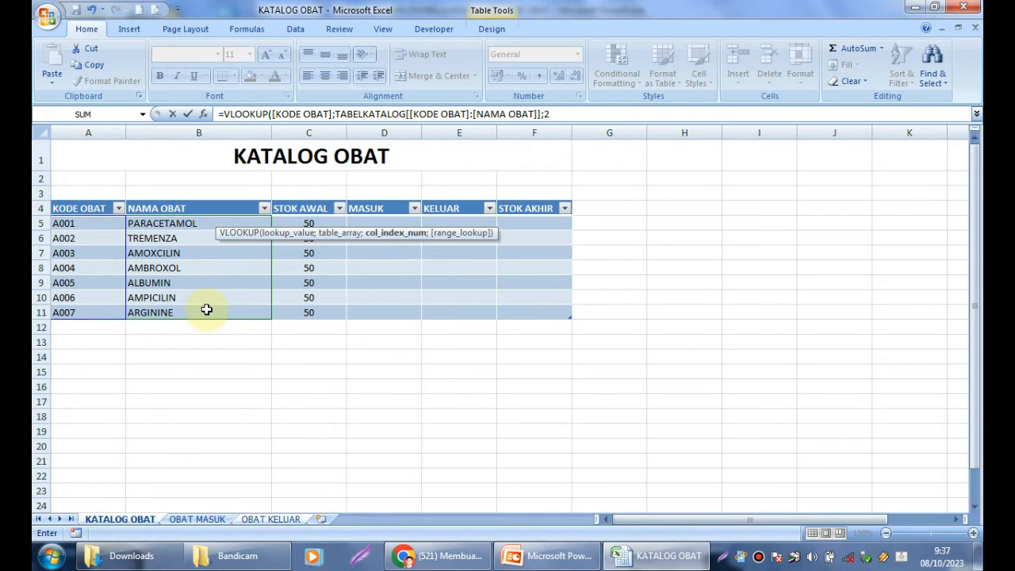
pyautogui.write('2;FALS')
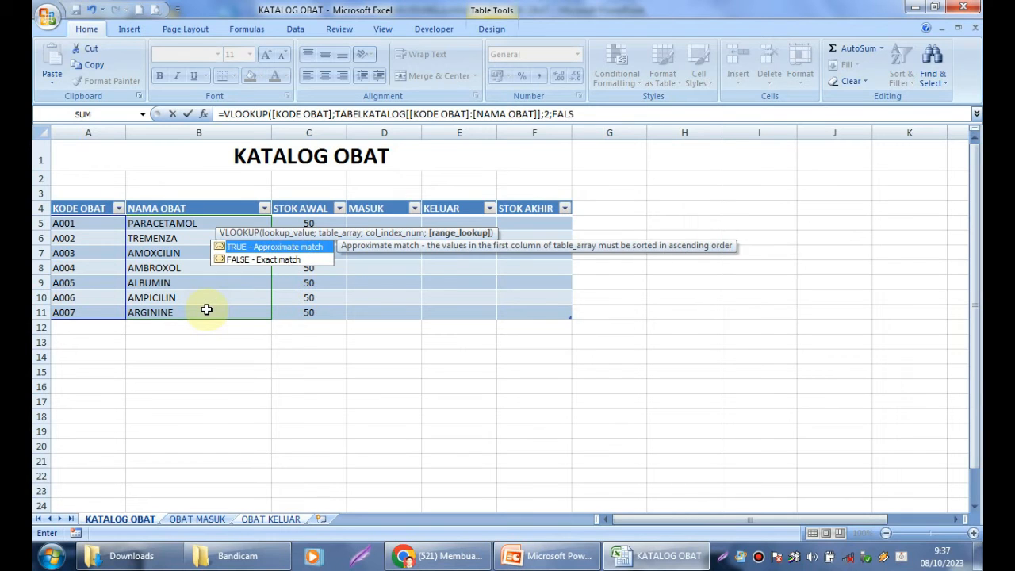
pyautogui.write('E)')
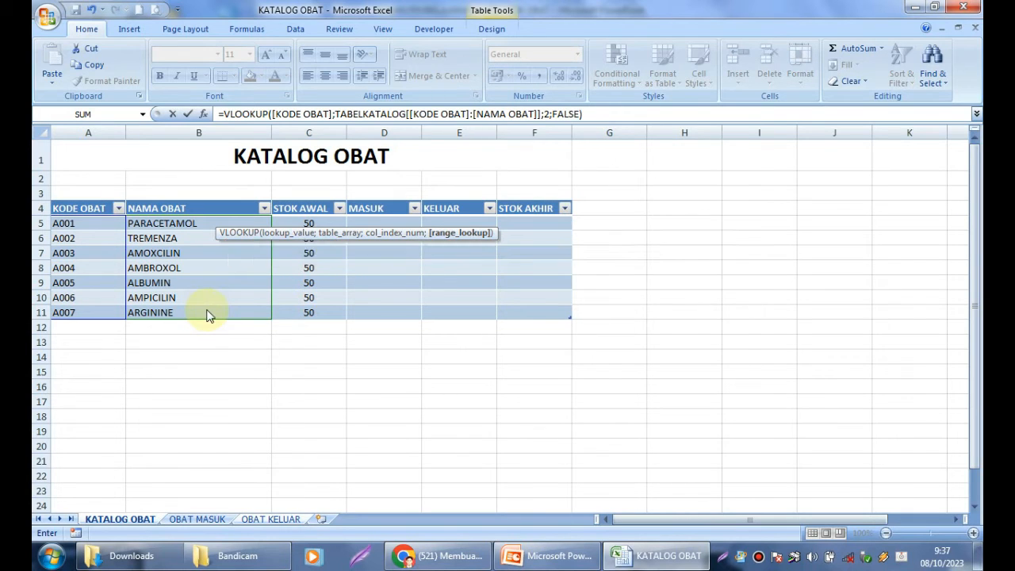
pyautogui.press('Return')
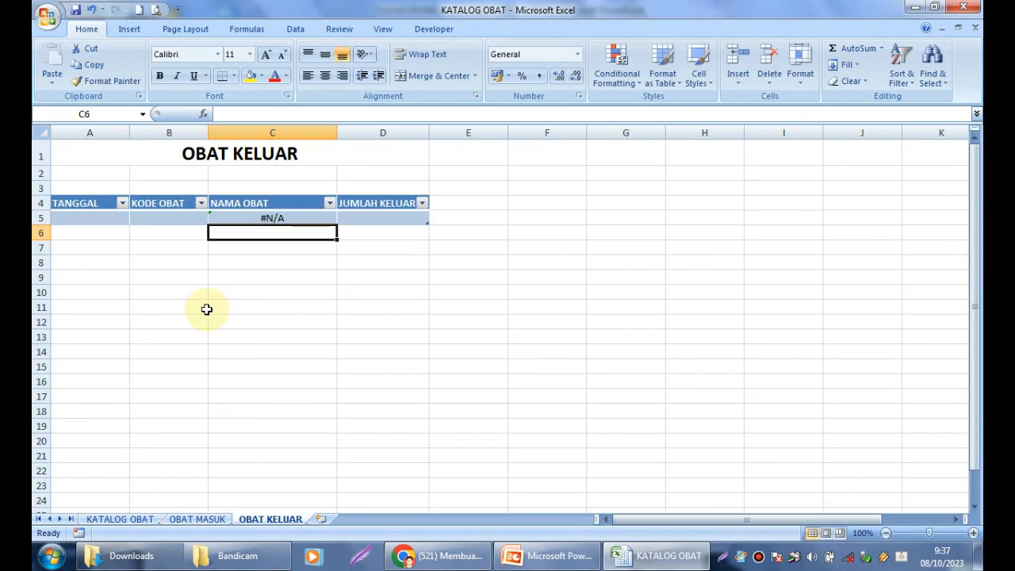
# Enter the codes A001 through A007 in B5:B11 of the OBAT KELUAR sheet's KODE OBAT column.
pyautogui.click(177, 263)
pyautogui.click(973, 533)
pyautogui.click(972, 533)
pyautogui.click(973, 533)
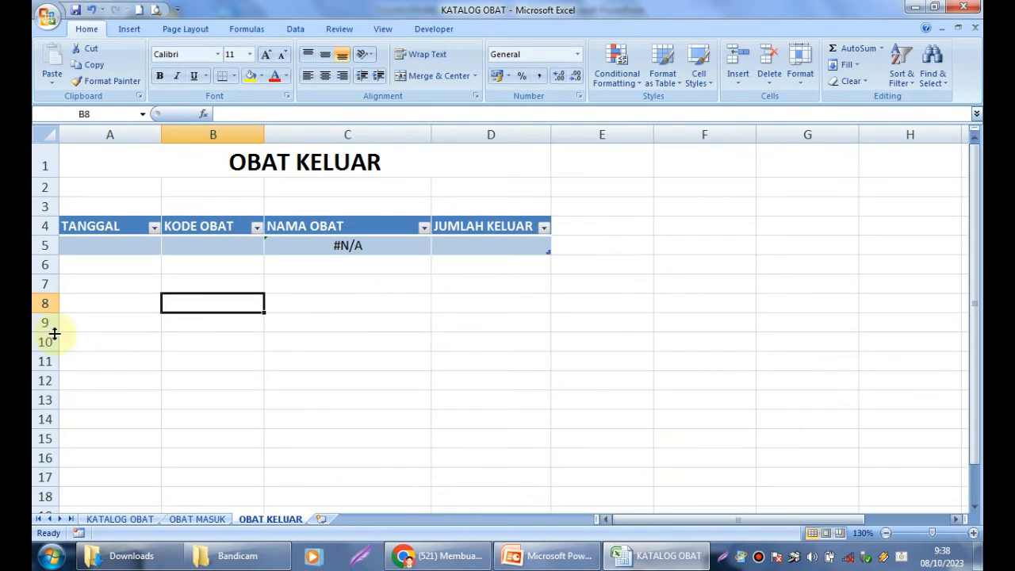
pyautogui.click(197, 251)
pyautogui.write('A001')
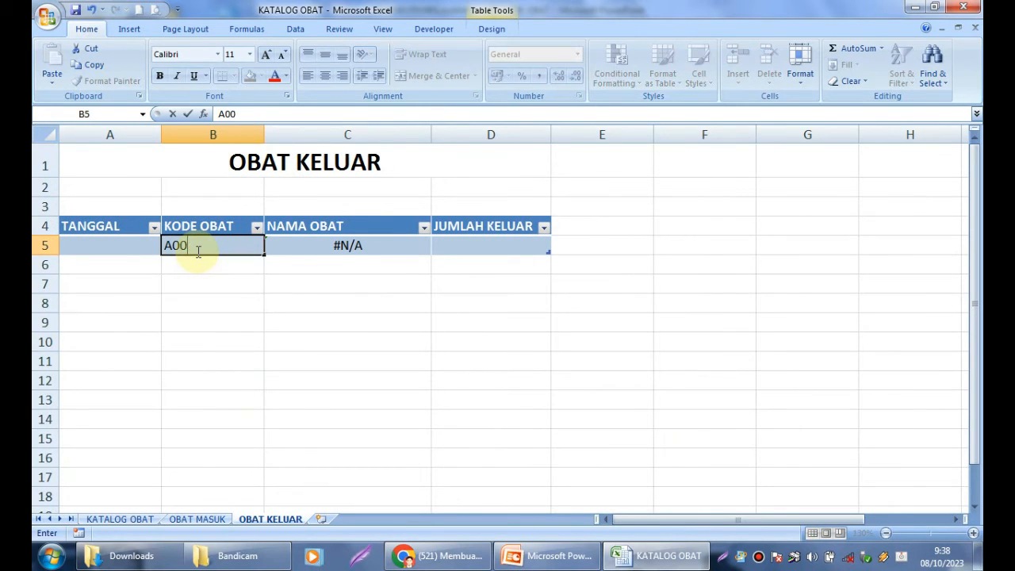
pyautogui.press('Return')
pyautogui.write('\\A002')
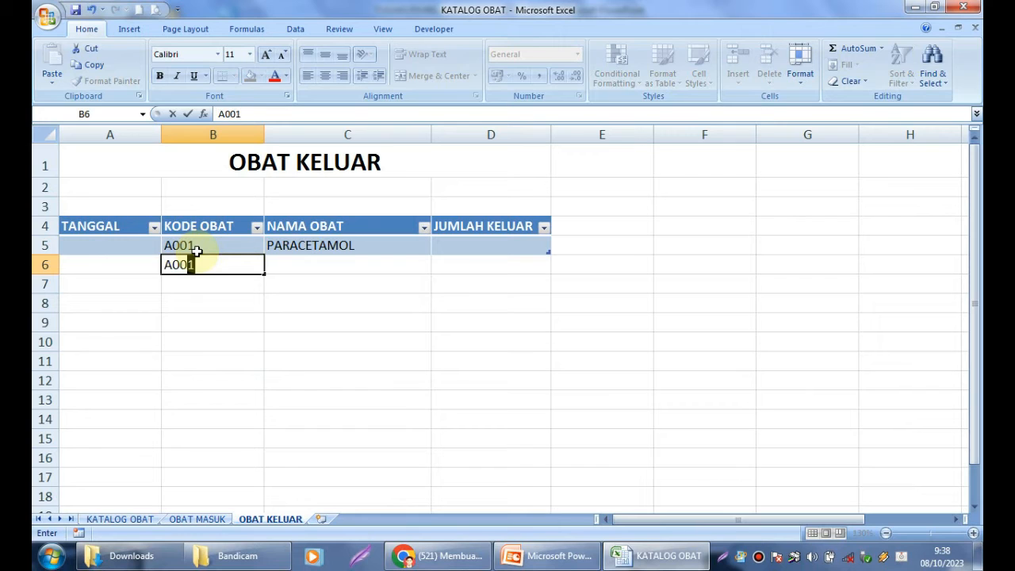
pyautogui.press('Return')
pyautogui.write('A003')
pyautogui.press('Return')
pyautogui.write('A004')
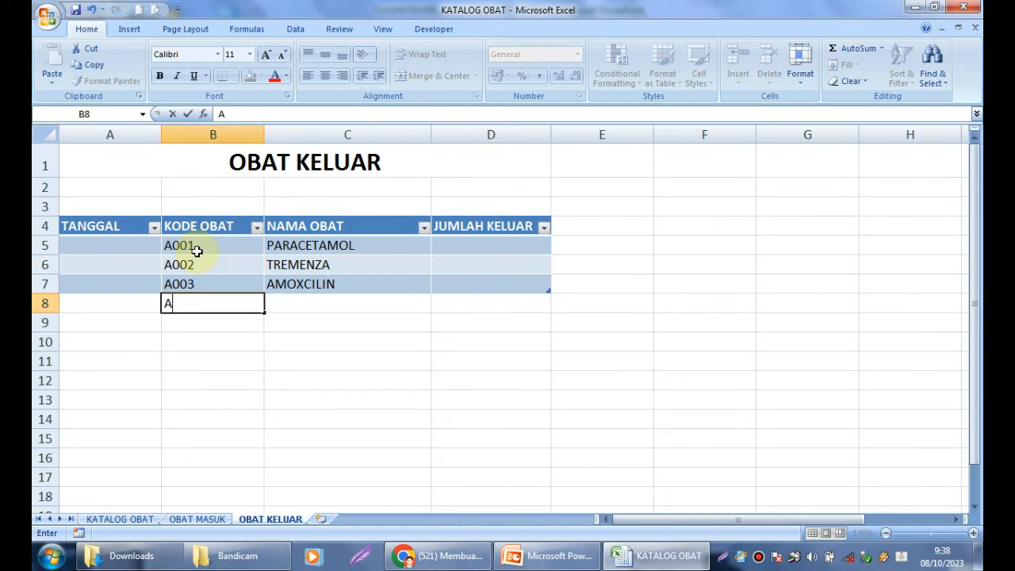
pyautogui.press('Return')
pyautogui.write('A005')
pyautogui.press('Return')
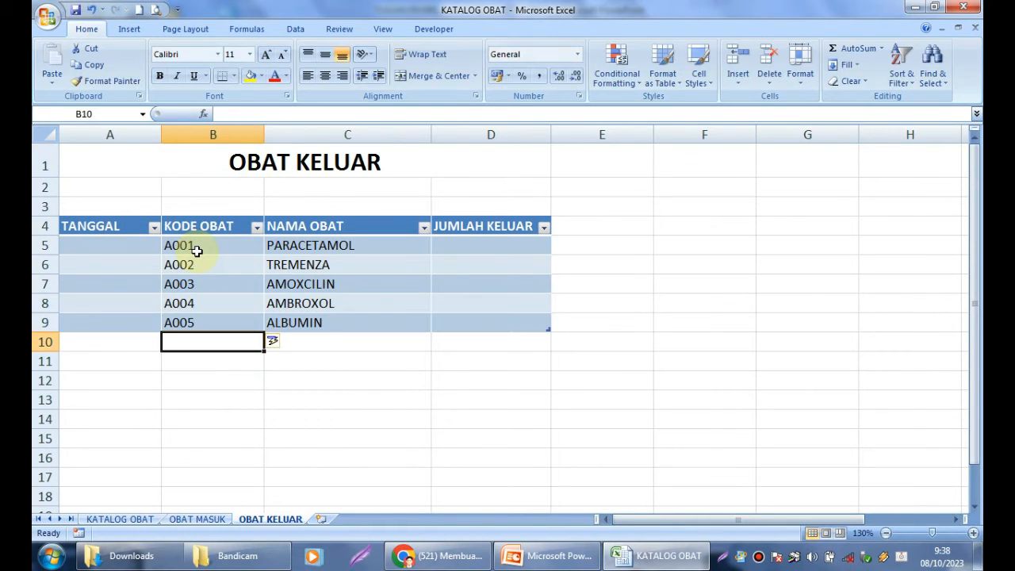
pyautogui.write('A006')
pyautogui.press('Return')
pyautogui.write('A0')
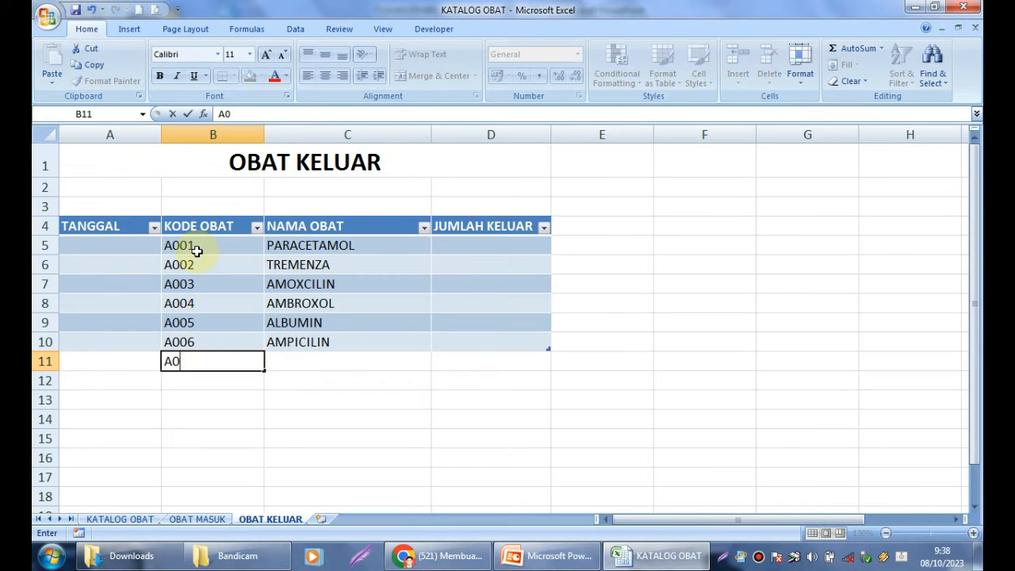
pyautogui.write('07')
pyautogui.press('Return')
# Enter the quantities 3, 5, 2, 7, 9, 8 and 4 in D5:D11 of the JUMLAH KELUAR column and center them horizontally.
pyautogui.press('Right')
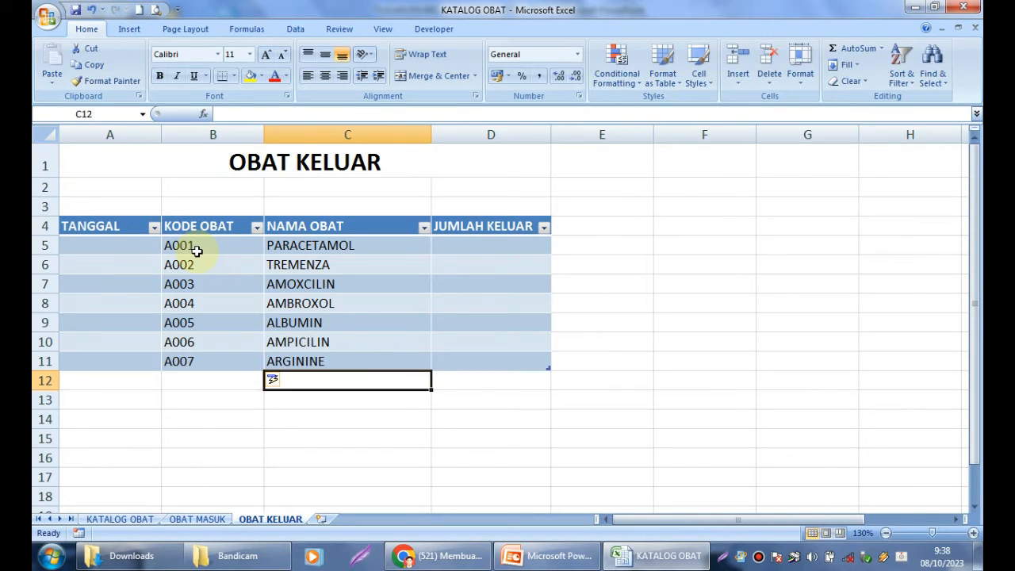
pyautogui.press('Up')
pyautogui.press('Up')
pyautogui.press('Up')
pyautogui.press('Up')
pyautogui.press('Up')
pyautogui.press('Up')
pyautogui.press('Up')
pyautogui.press('Right')
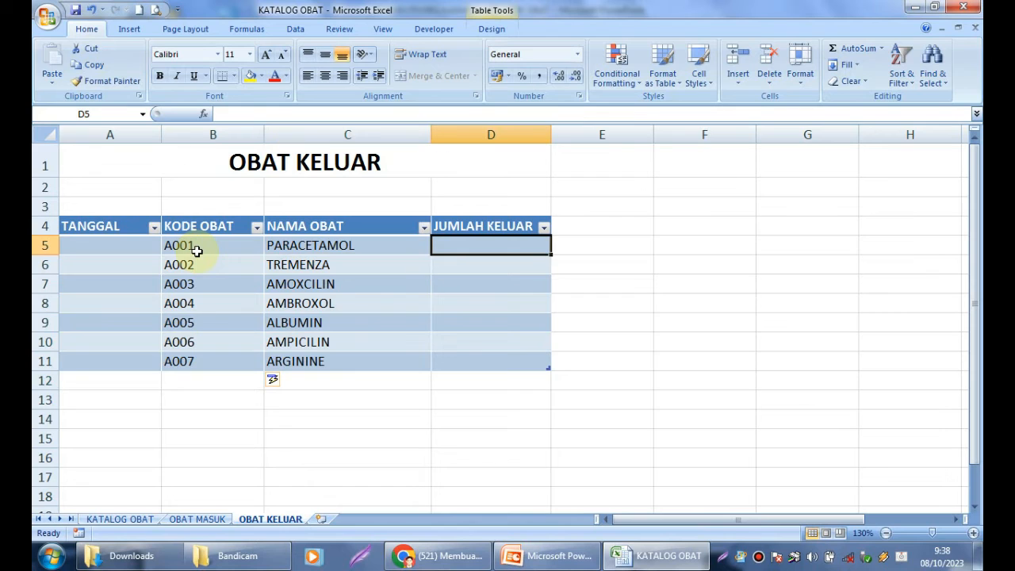
pyautogui.write('3')
pyautogui.press('Return')
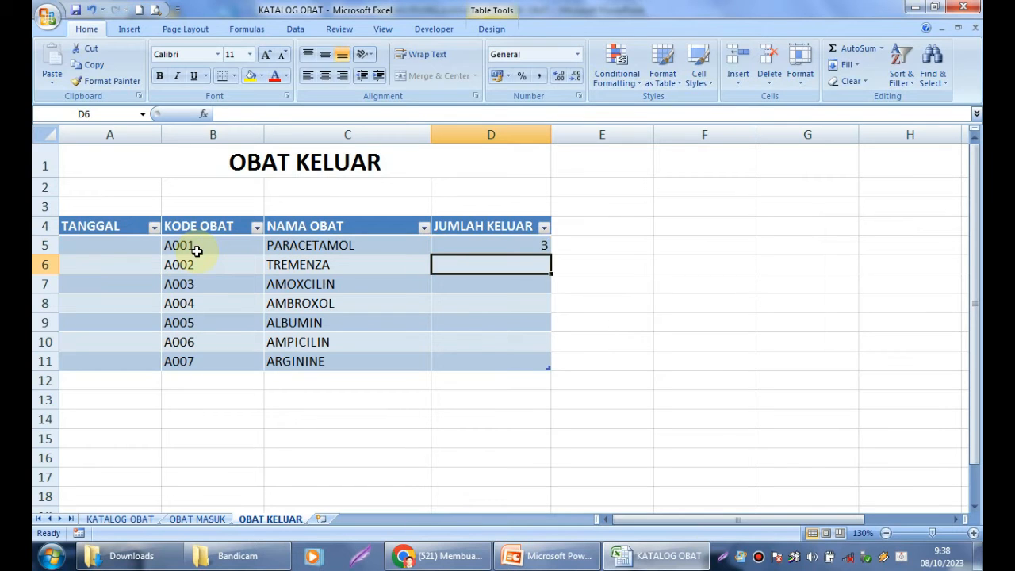
pyautogui.write('5')
pyautogui.press('Return')
pyautogui.write('2')
pyautogui.press('Return')
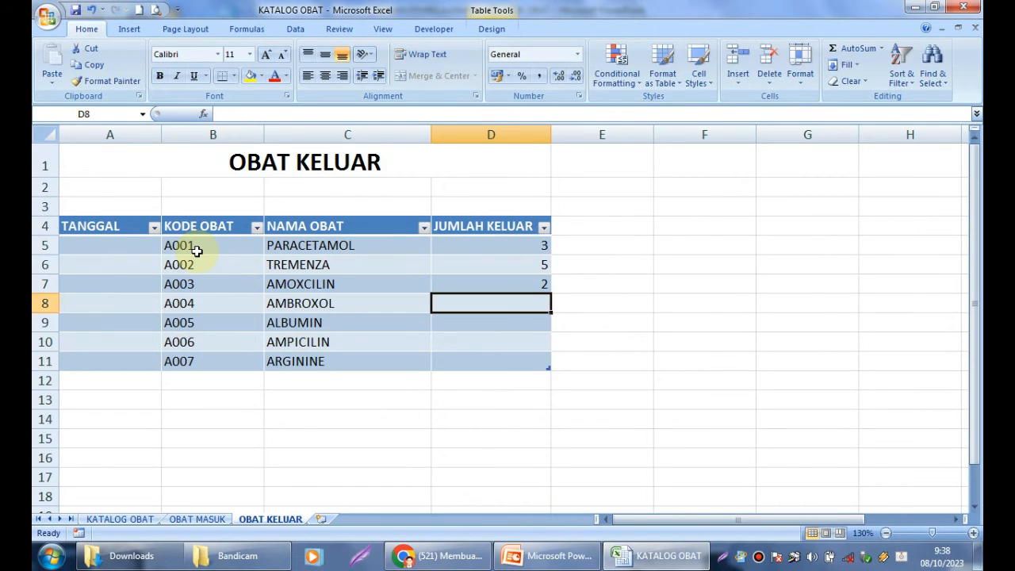
pyautogui.write('7')
pyautogui.press('Return')
pyautogui.write('9')
pyautogui.press('Return')
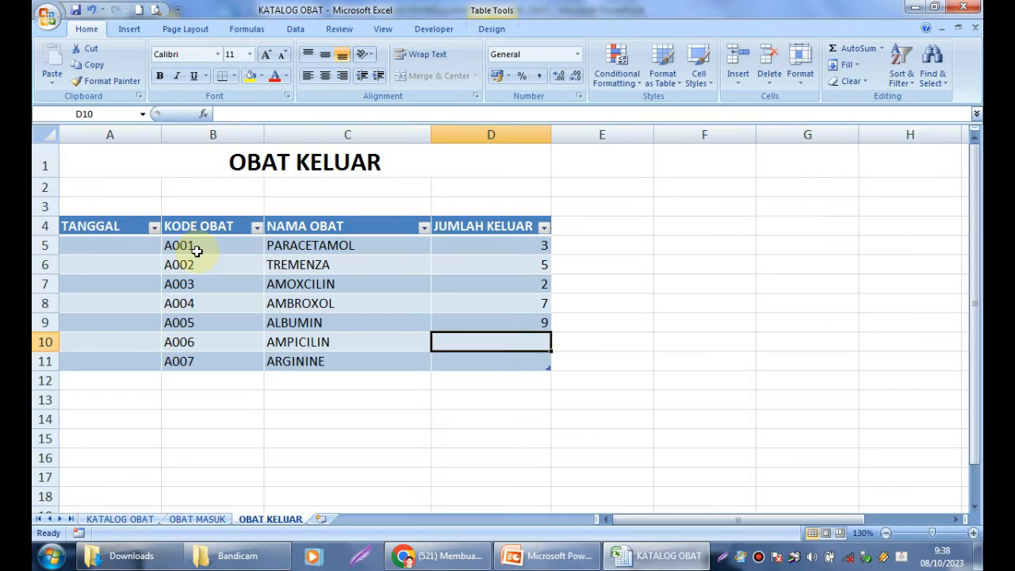
pyautogui.write('8')
pyautogui.press('Return')
pyautogui.write('4')
pyautogui.press('Return')
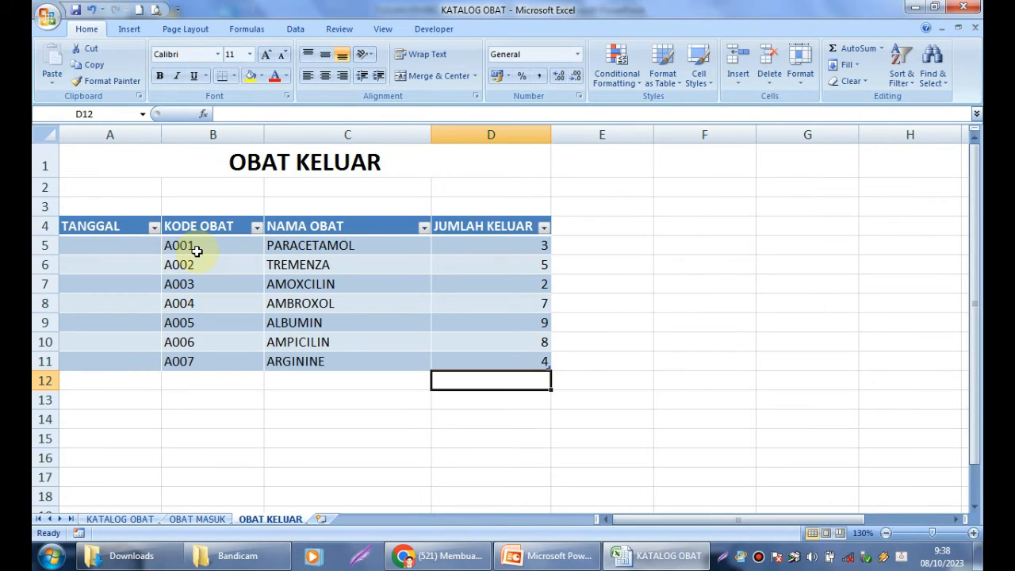
pyautogui.moveTo(493, 240); pyautogui.dragTo(490, 362)
pyautogui.click(324, 75)
# Enter the date 8 okt in A5 of the OBAT KELUAR sheet and fill the daily series down to A11.
pyautogui.click(139, 247)
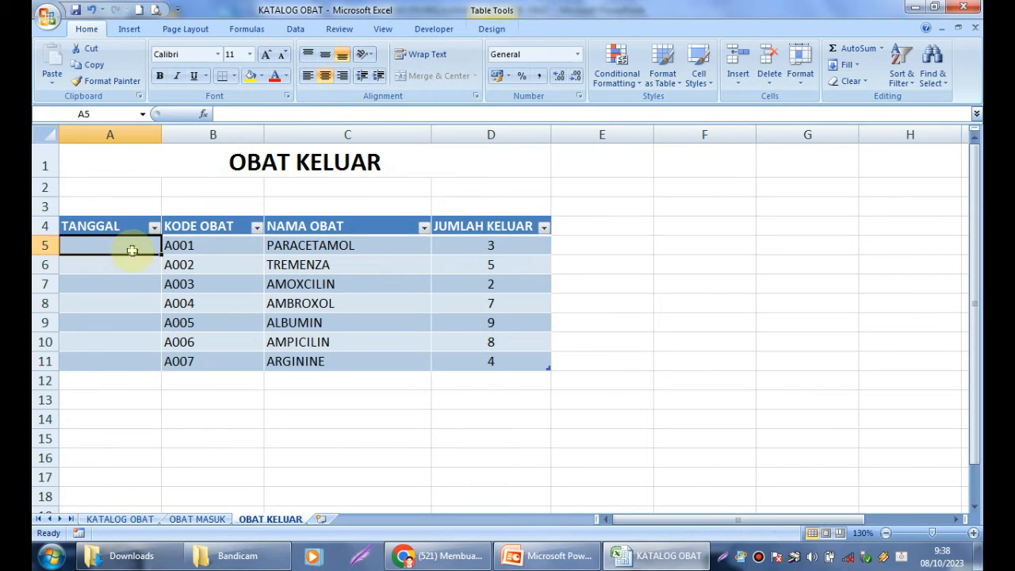
pyautogui.write('8')
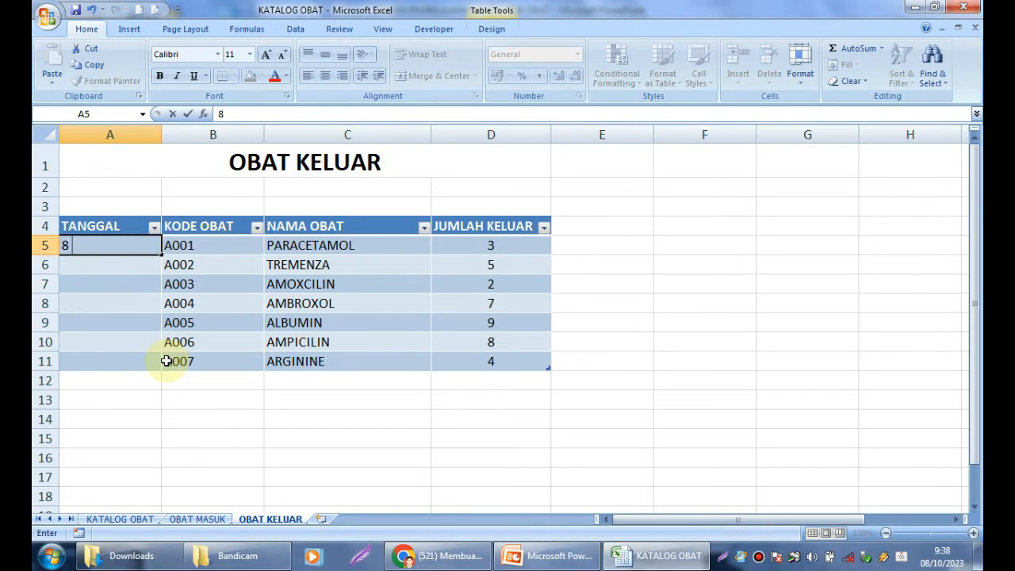
pyautogui.write(' okt')
pyautogui.press('Return')
pyautogui.click(125, 248)
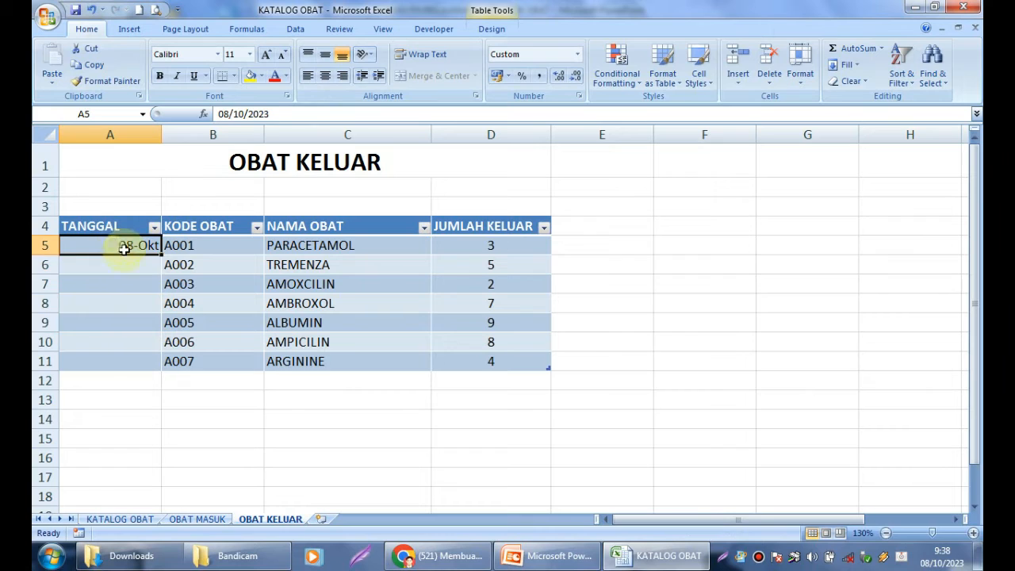
pyautogui.moveTo(162, 254); pyautogui.dragTo(150, 371)
pyautogui.click(200, 428)
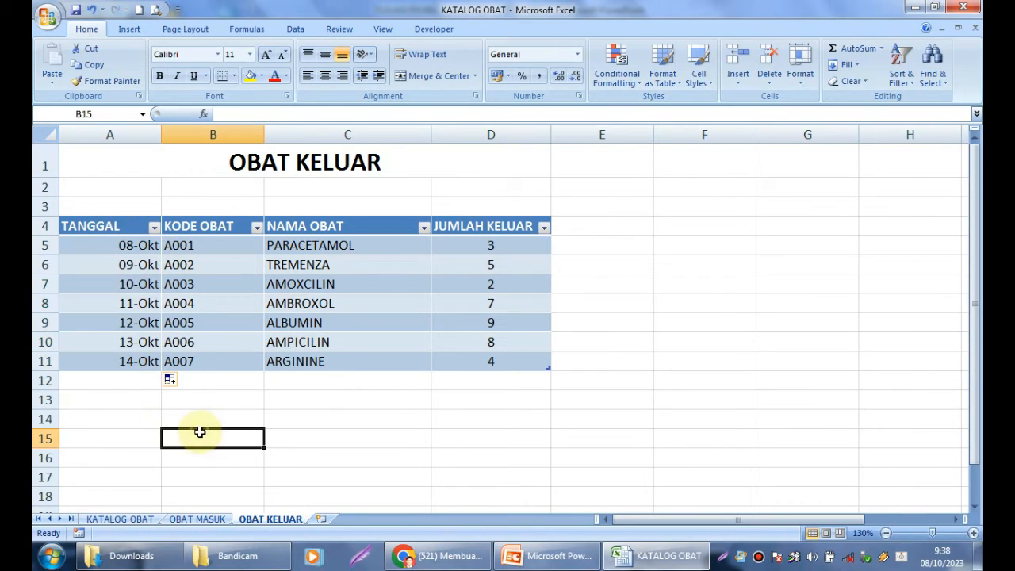
pyautogui.click(472, 386)
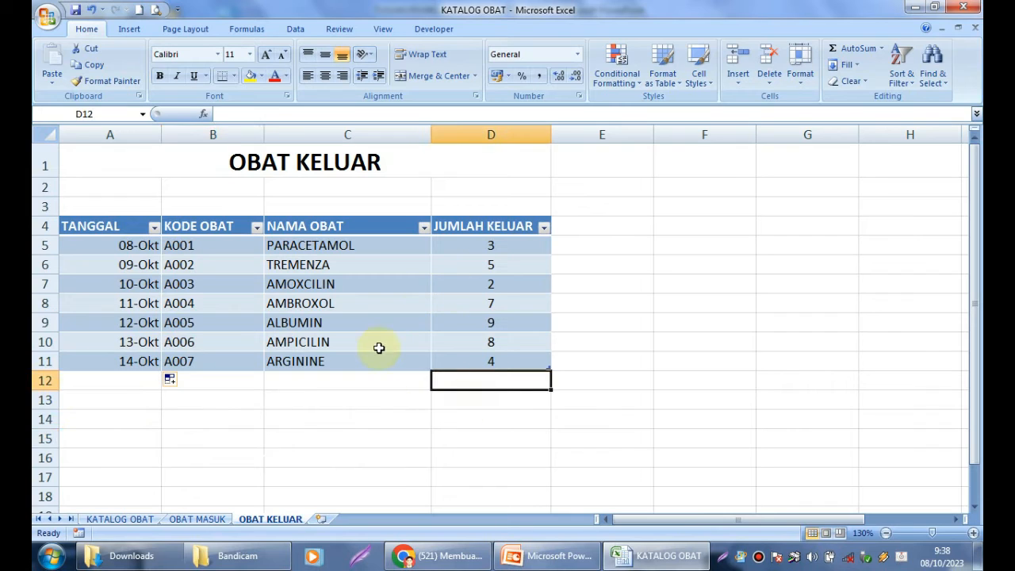
pyautogui.click(363, 404)
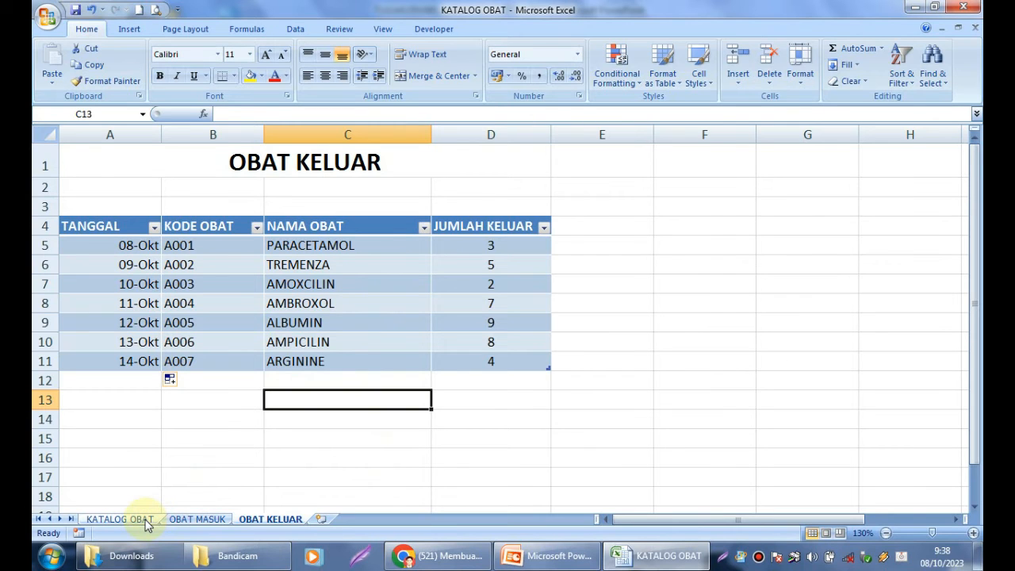
# Examine the MASUK column on the KATALOG OBAT sheet and the incoming quantities on the OBAT MASUK sheet.
pyautogui.click(119, 519)
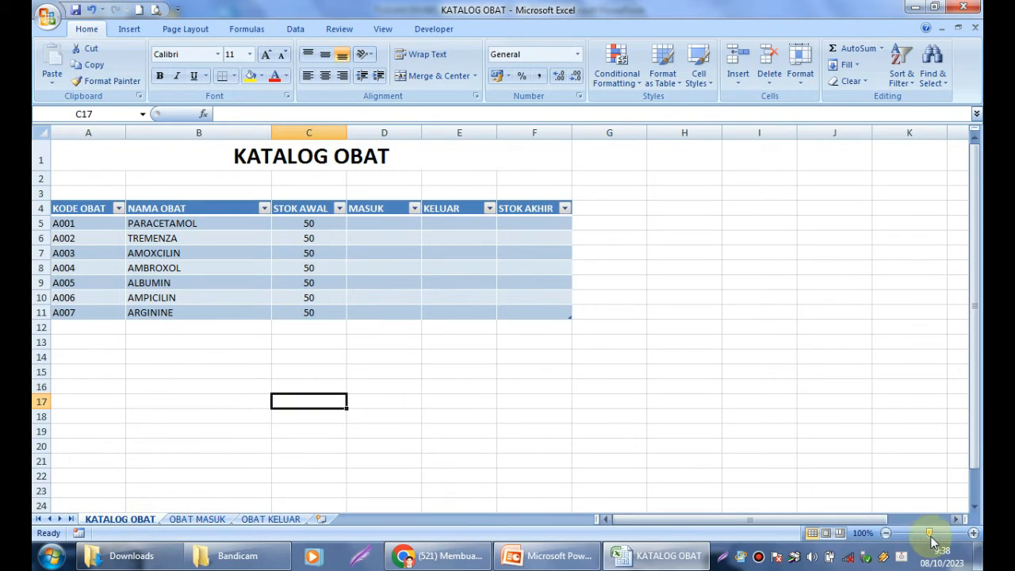
pyautogui.click(973, 533)
pyautogui.click(972, 532)
pyautogui.click(972, 533)
pyautogui.click(972, 533)
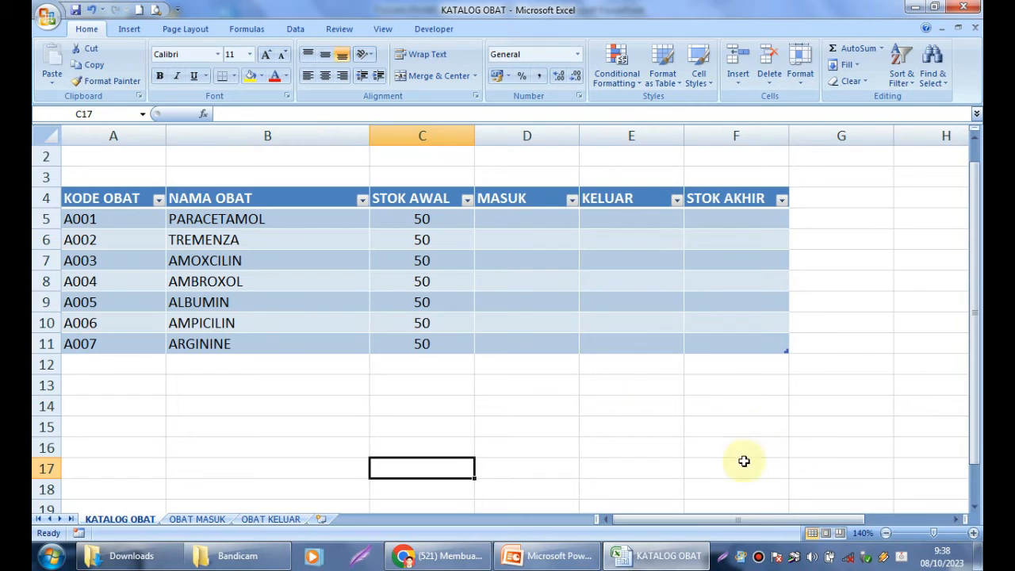
pyautogui.scroll(1, 741, 444)
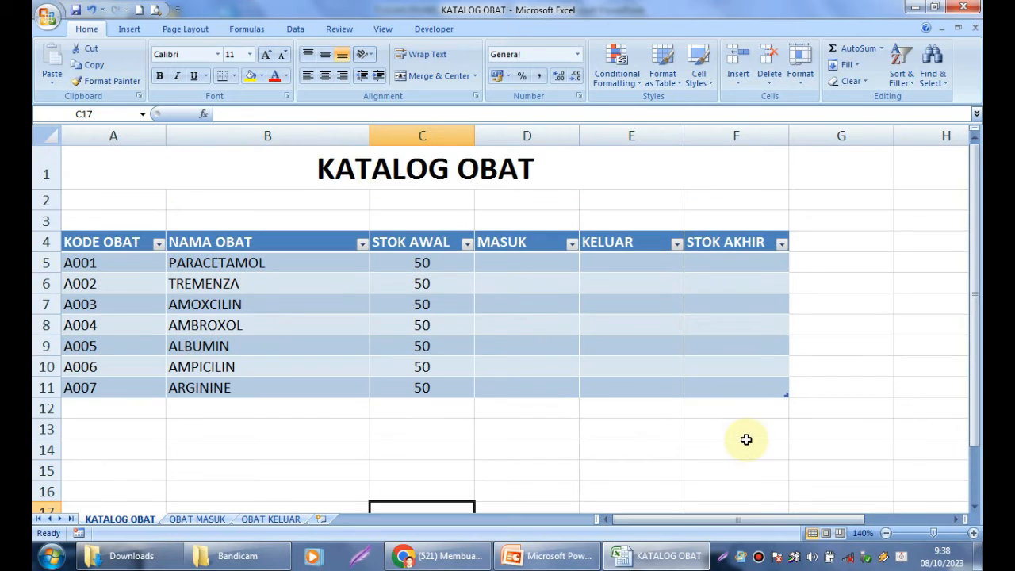
pyautogui.click(973, 533)
pyautogui.scroll(1, 619, 329)
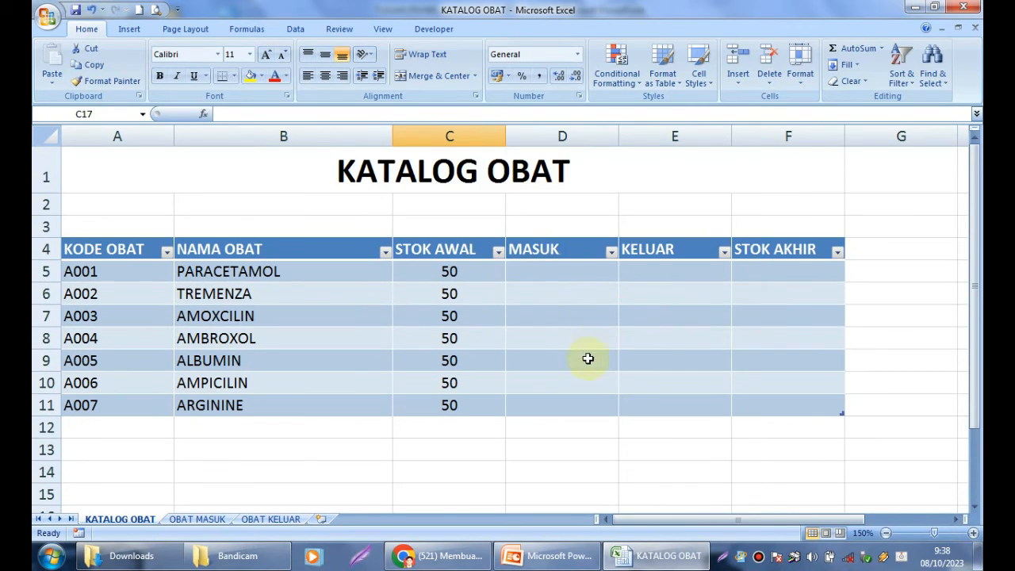
pyautogui.click(546, 270)
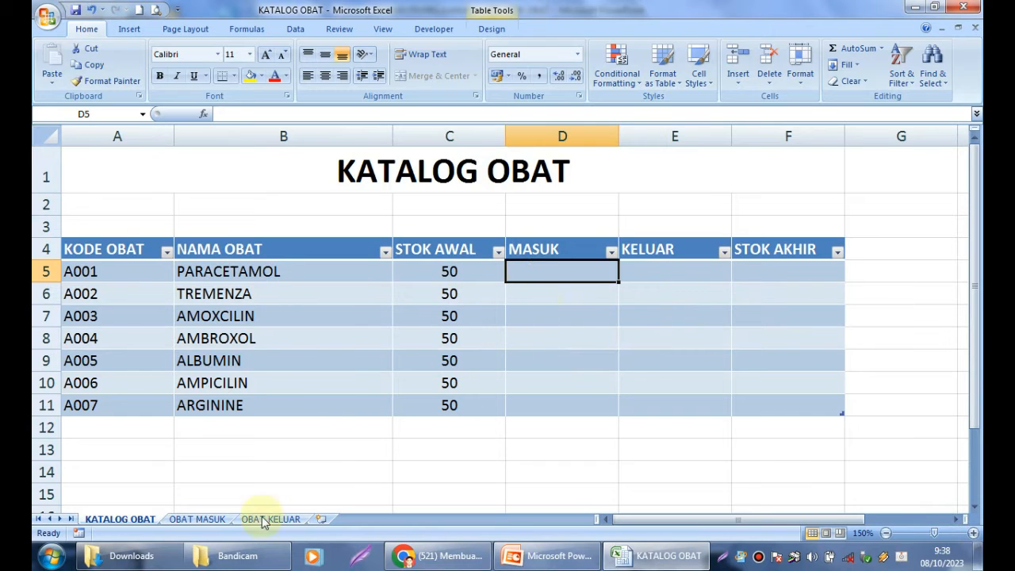
pyautogui.click(221, 519)
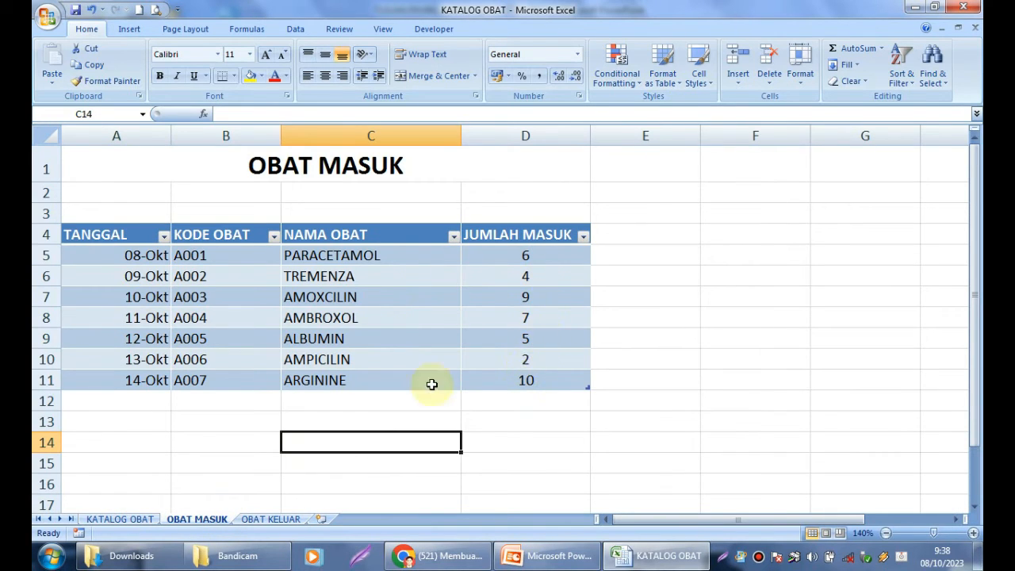
# Enter =SUMIF(Tblmasuk[KODE OBAT];[KODE OBAT];Tblmasuk[JUMLAH MASUK]) in D5 of the KATALOG OBAT sheet's MASUK column.
pyautogui.click(158, 521)
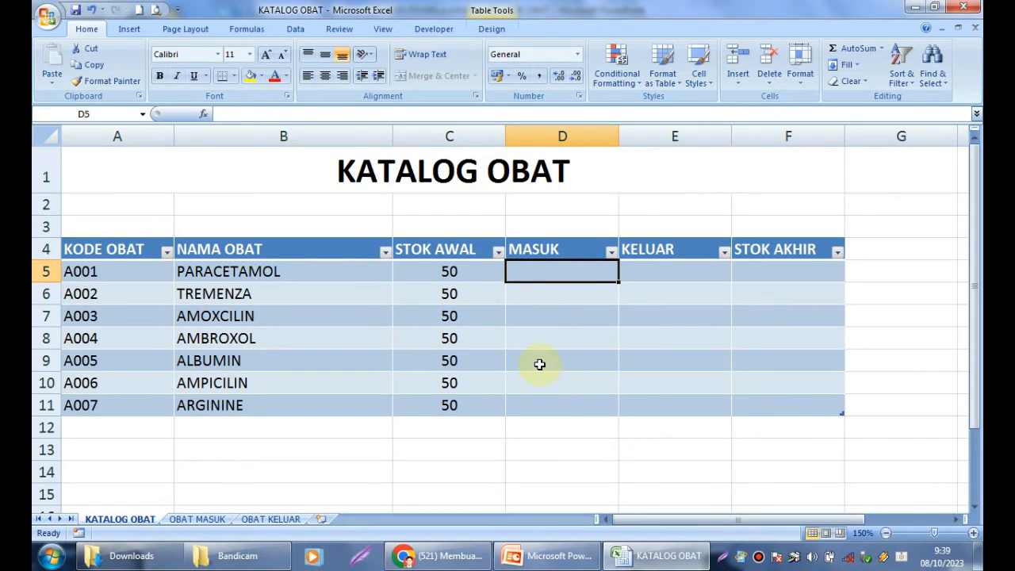
pyautogui.write('=SUMI')
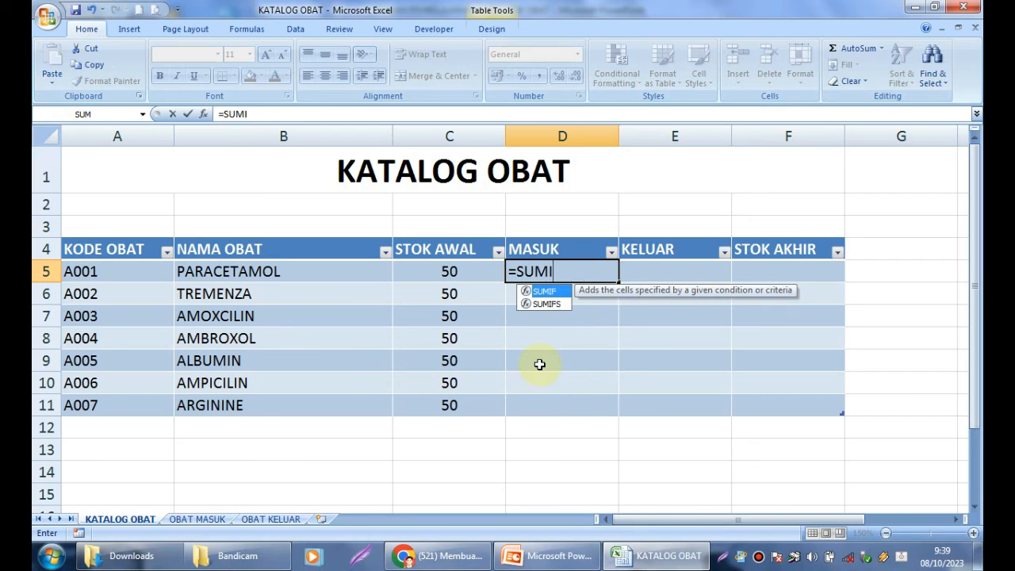
pyautogui.write('F(')
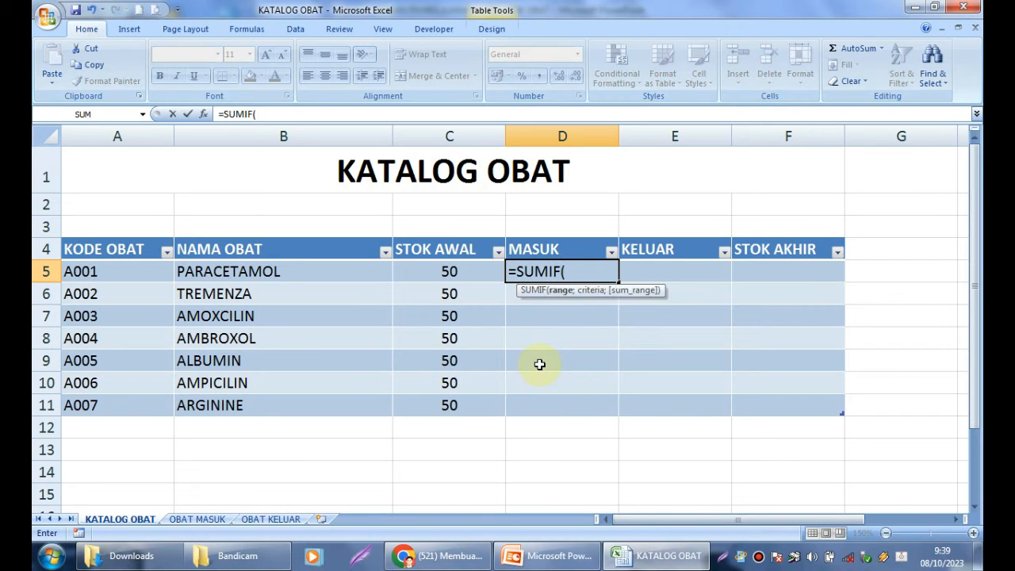
pyautogui.click(196, 519)
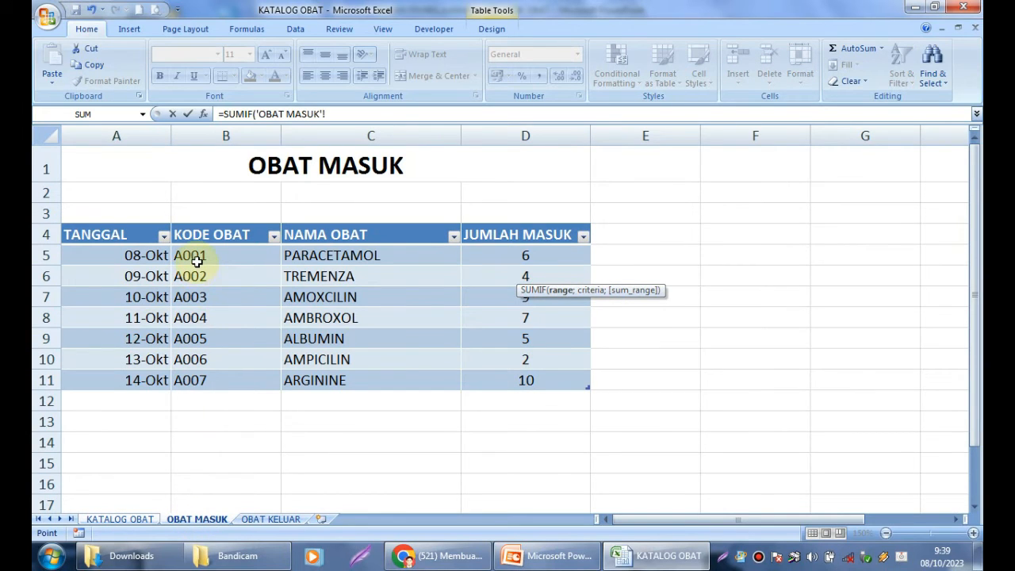
pyautogui.moveTo(201, 256); pyautogui.dragTo(207, 374)
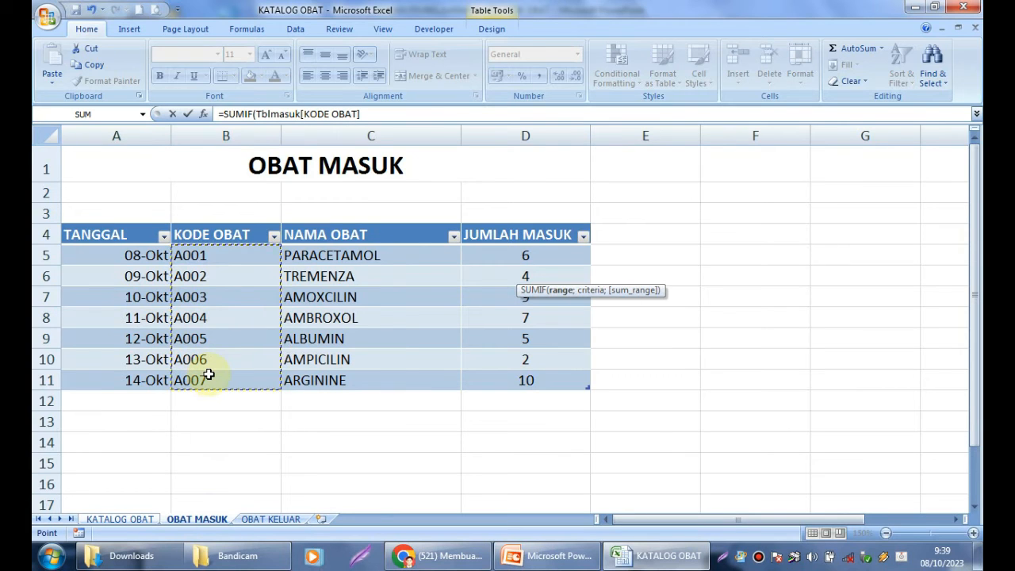
pyautogui.write(';')
pyautogui.click(119, 521)
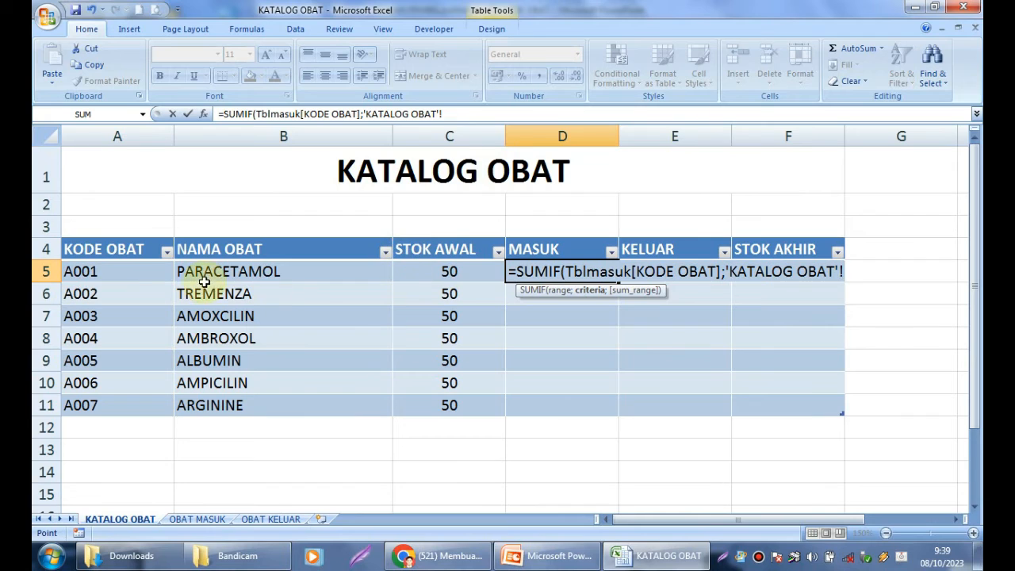
pyautogui.moveTo(117, 274); pyautogui.dragTo(119, 396)
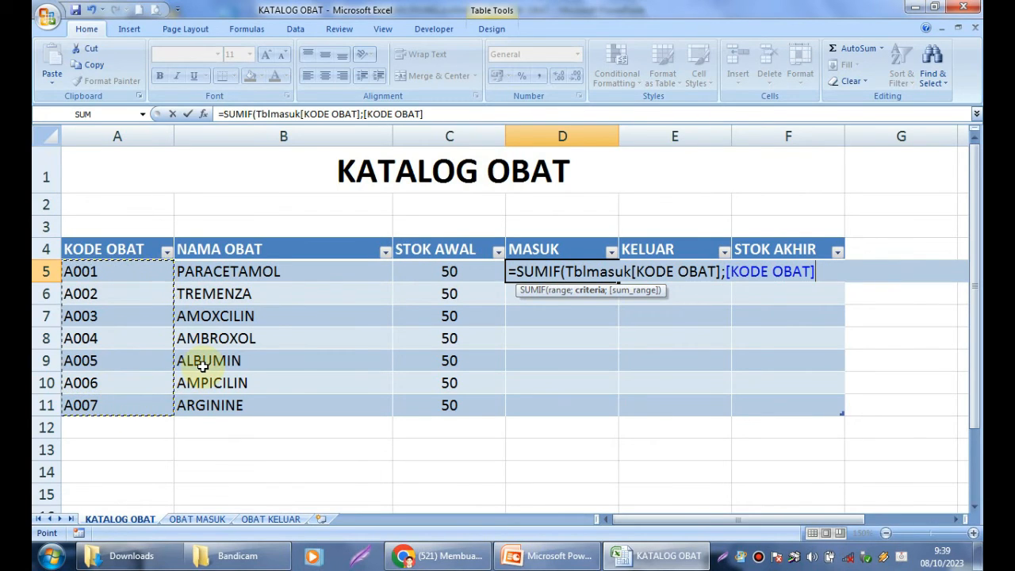
pyautogui.write(';')
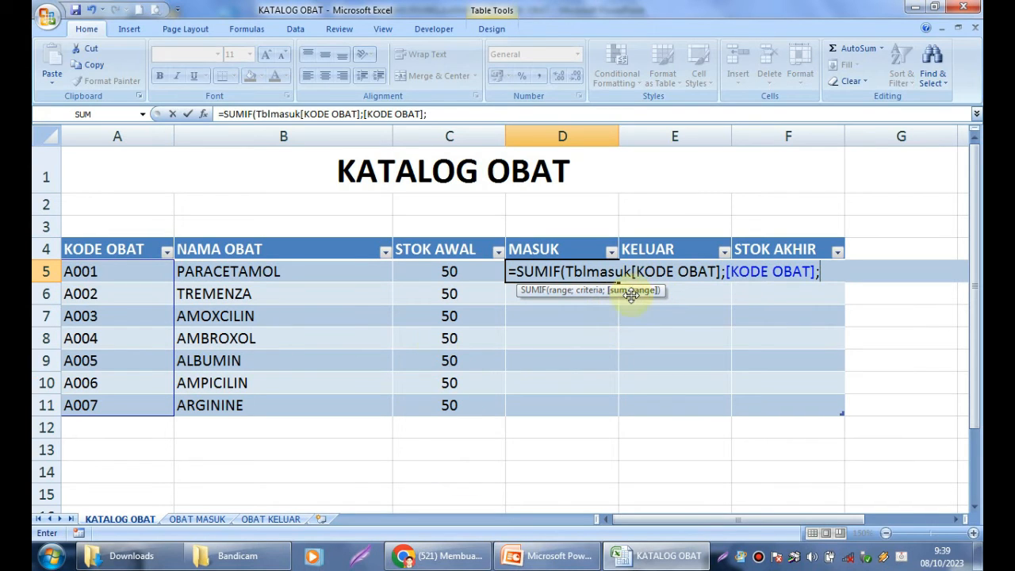
pyautogui.click(197, 520)
pyautogui.moveTo(499, 257); pyautogui.dragTo(484, 375)
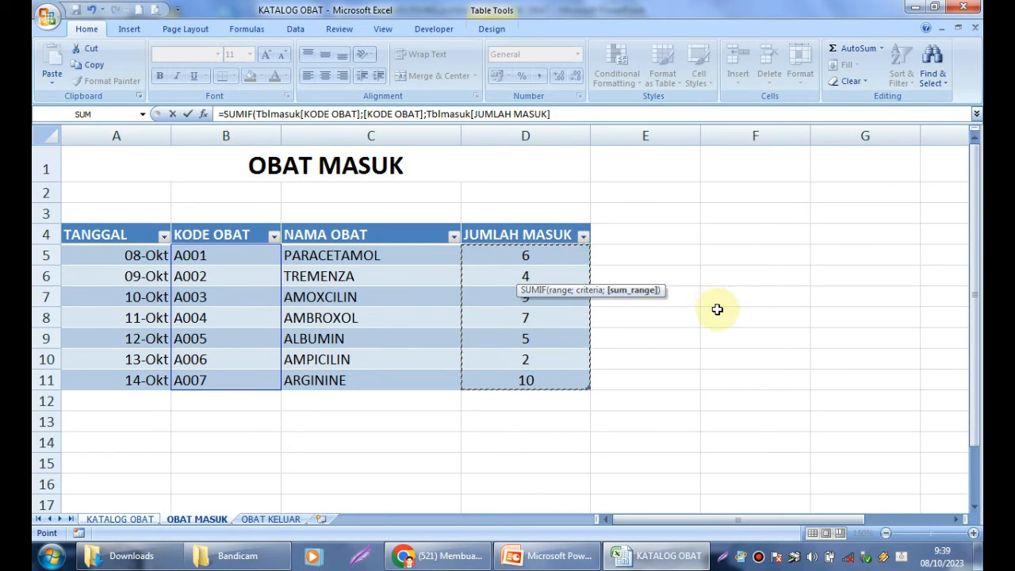
pyautogui.write(')')
pyautogui.press('Return')
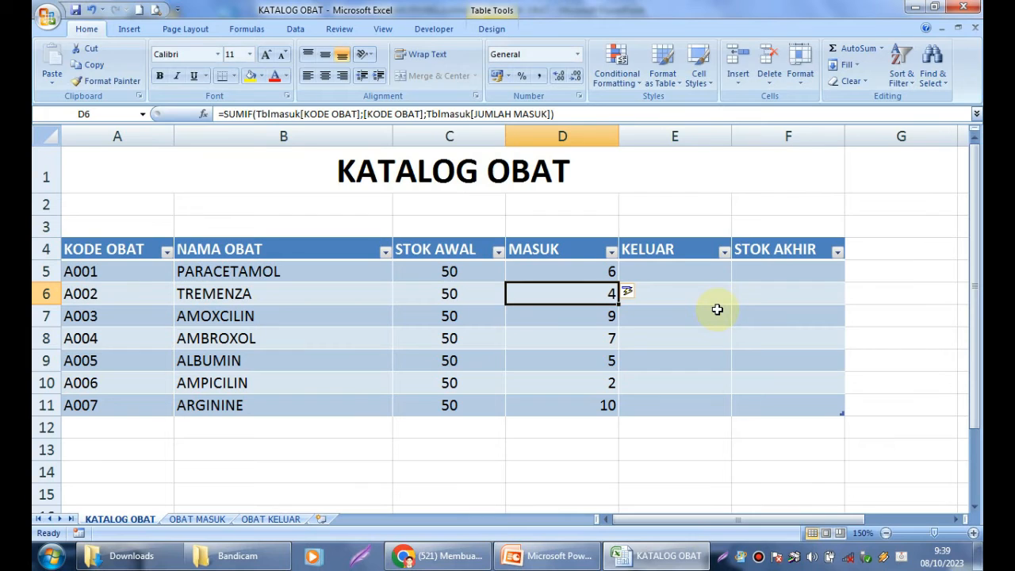
# Compare the MASUK column on the KATALOG OBAT sheet with the JUMLAH MASUK quantities on the OBAT MASUK sheet.
pyautogui.click(586, 447)
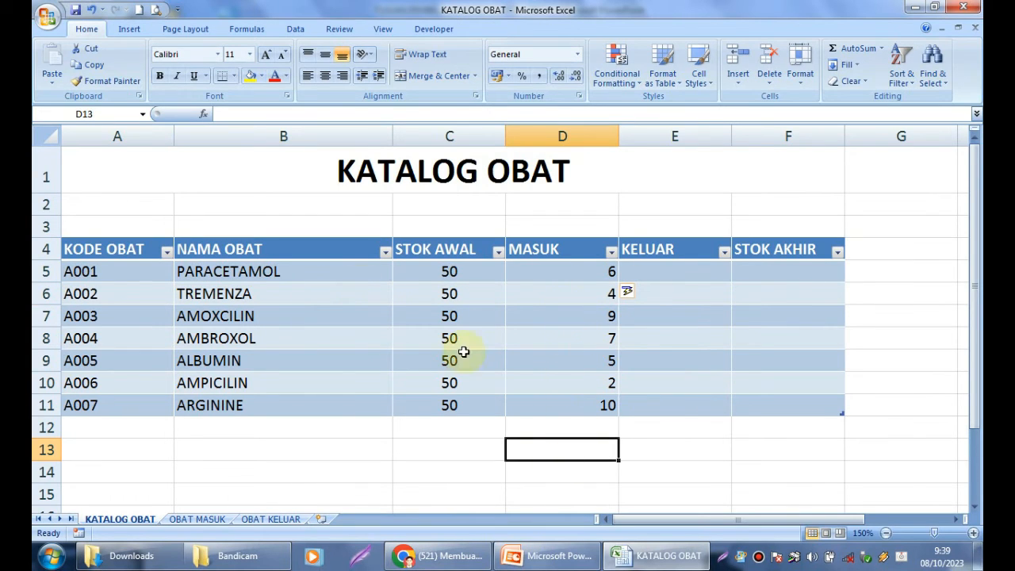
pyautogui.click(214, 519)
pyautogui.click(141, 520)
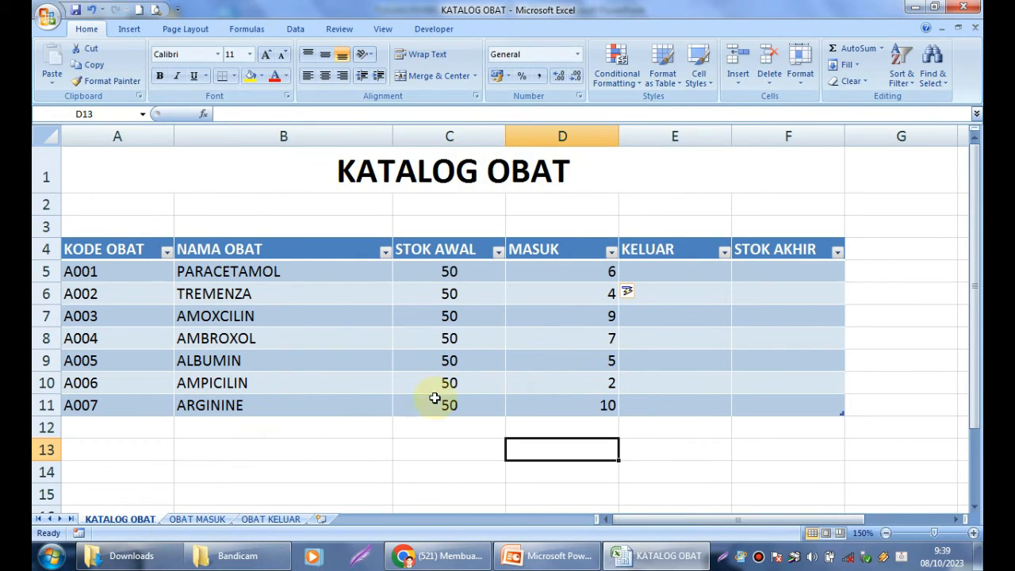
pyautogui.click(208, 519)
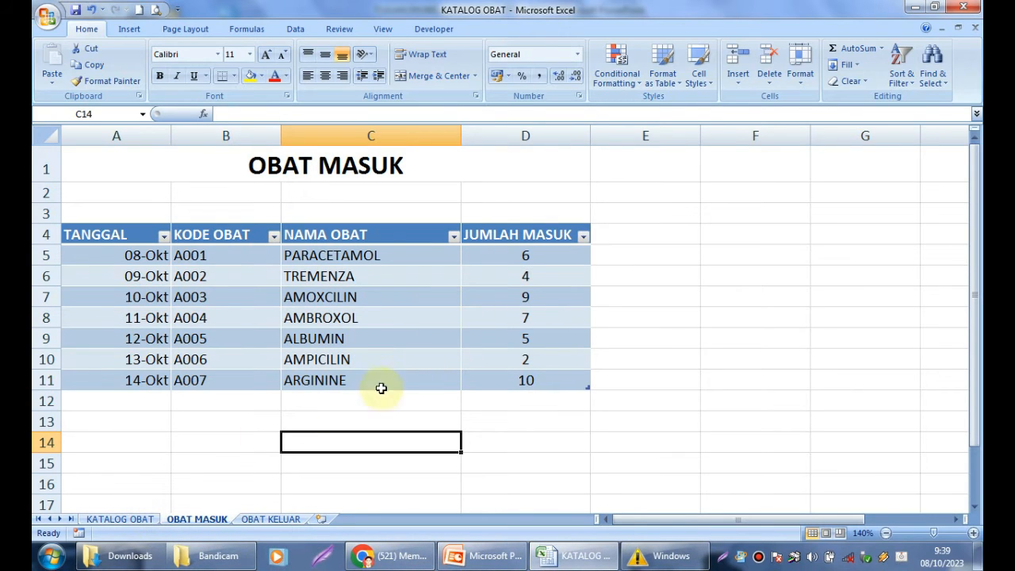
pyautogui.click(121, 520)
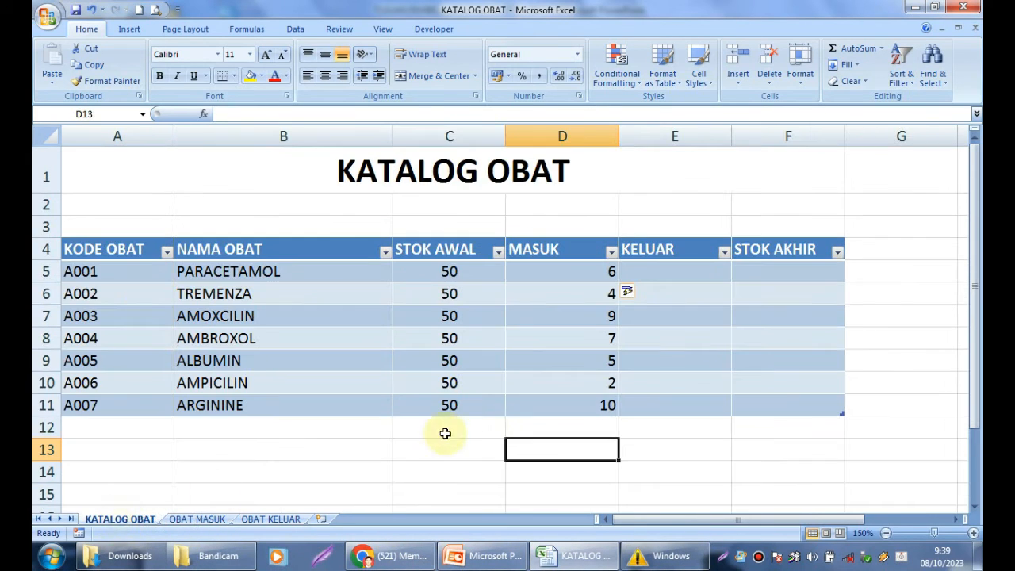
pyautogui.click(555, 406)
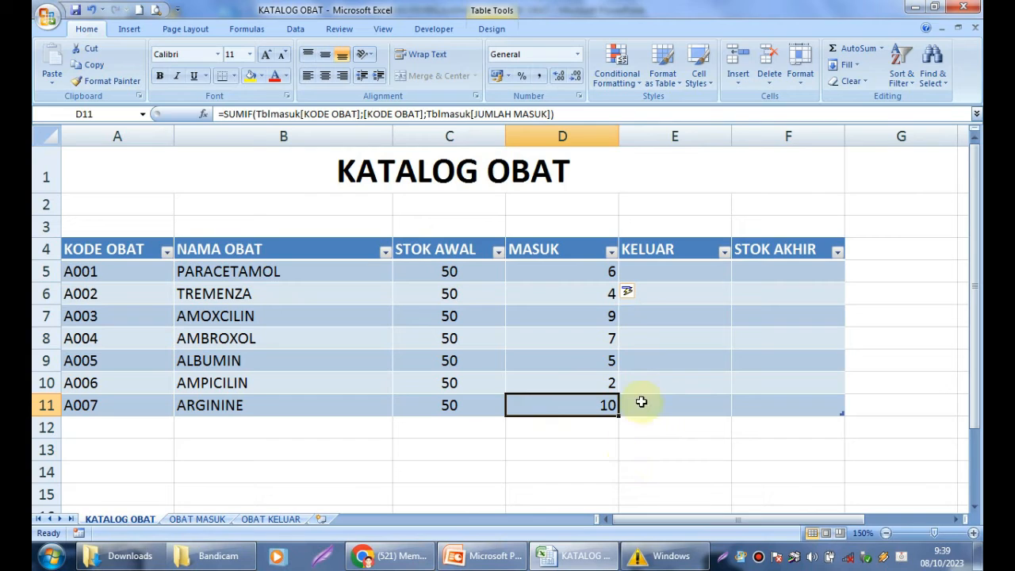
# Enter =SUMIF(Tblkeluar[KODE OBAT];[KODE OBAT];Tblkeluar[JUMLAH KELUAR]) in E5 of the KATALOG OBAT sheet's KELUAR column.
pyautogui.click(702, 274)
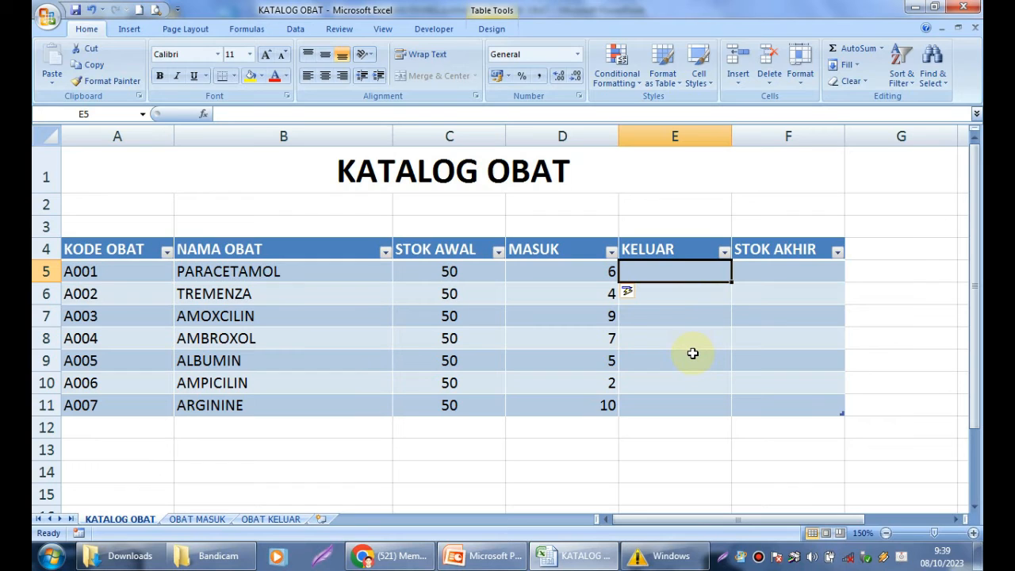
pyautogui.write('=SUMIF')
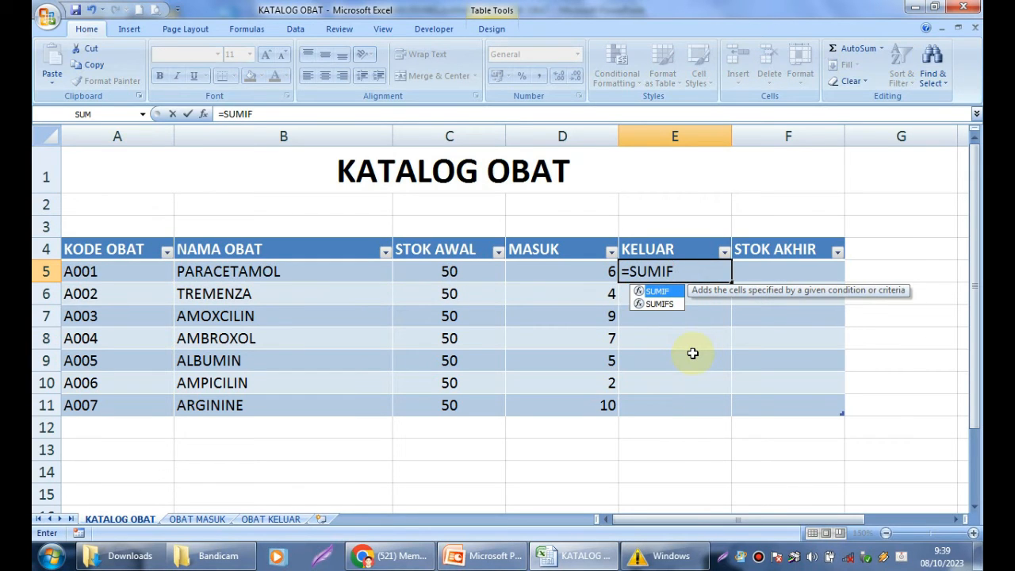
pyautogui.write('(')
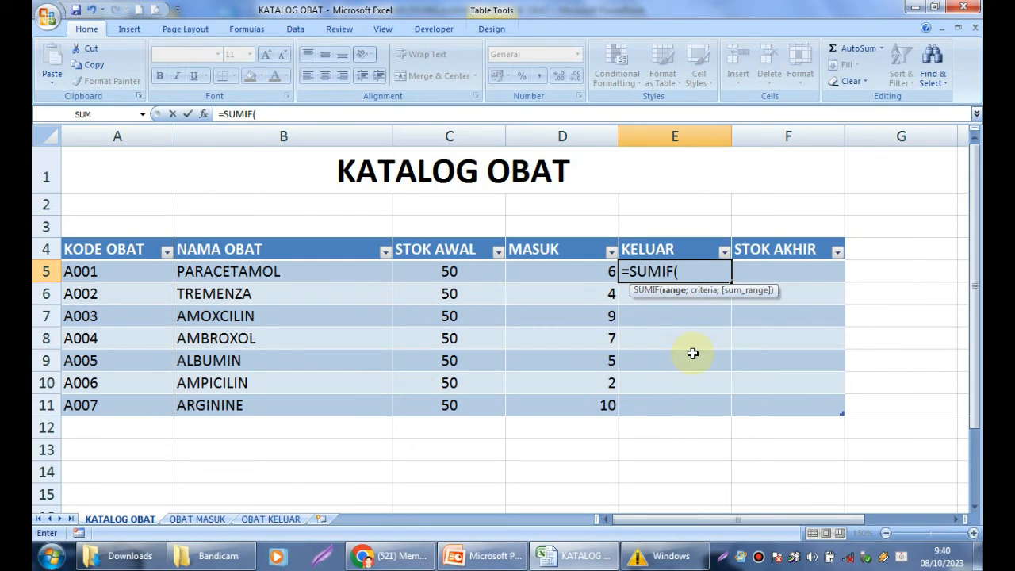
pyautogui.click(270, 520)
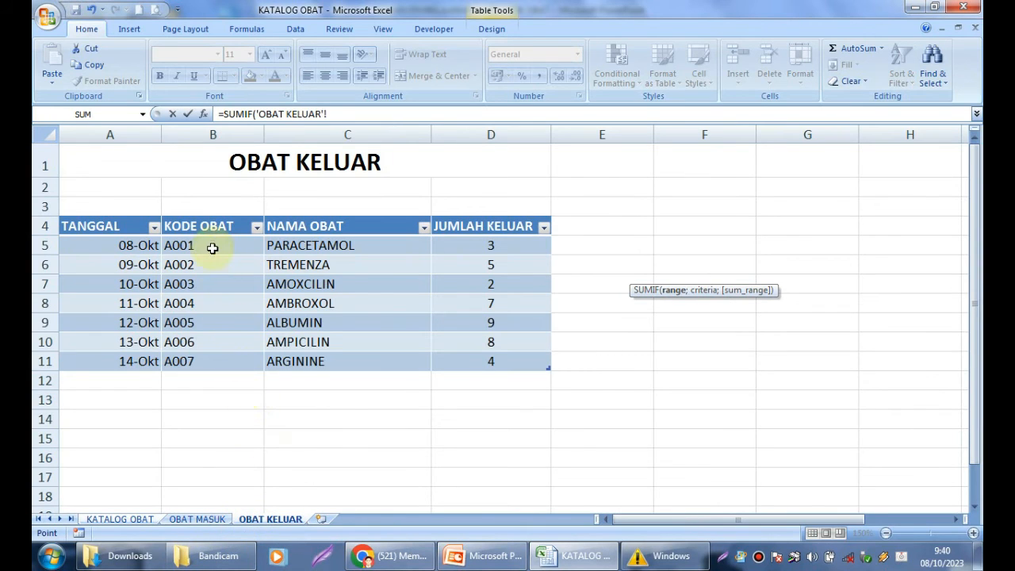
pyautogui.moveTo(213, 248); pyautogui.dragTo(215, 358)
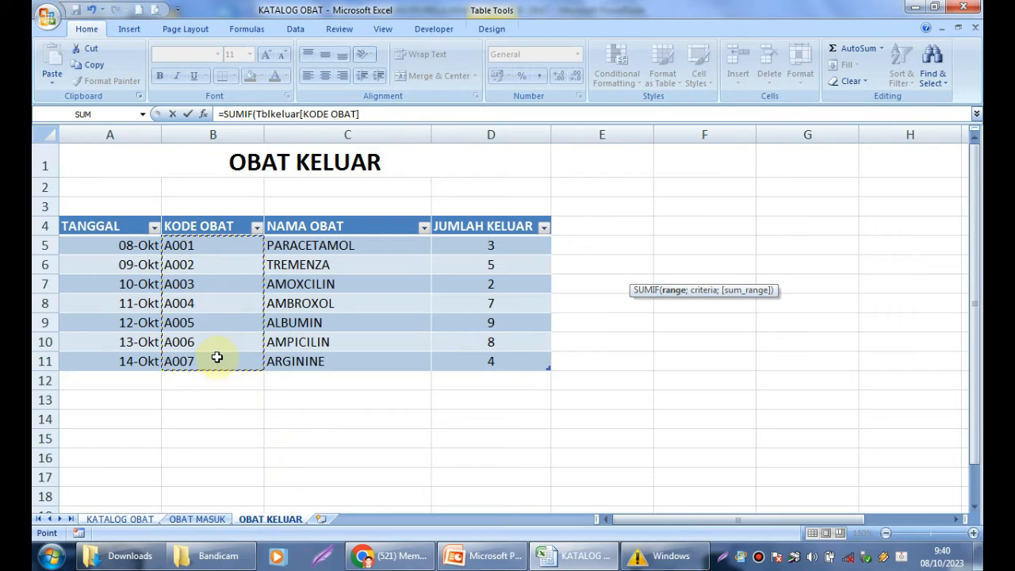
pyautogui.write(';')
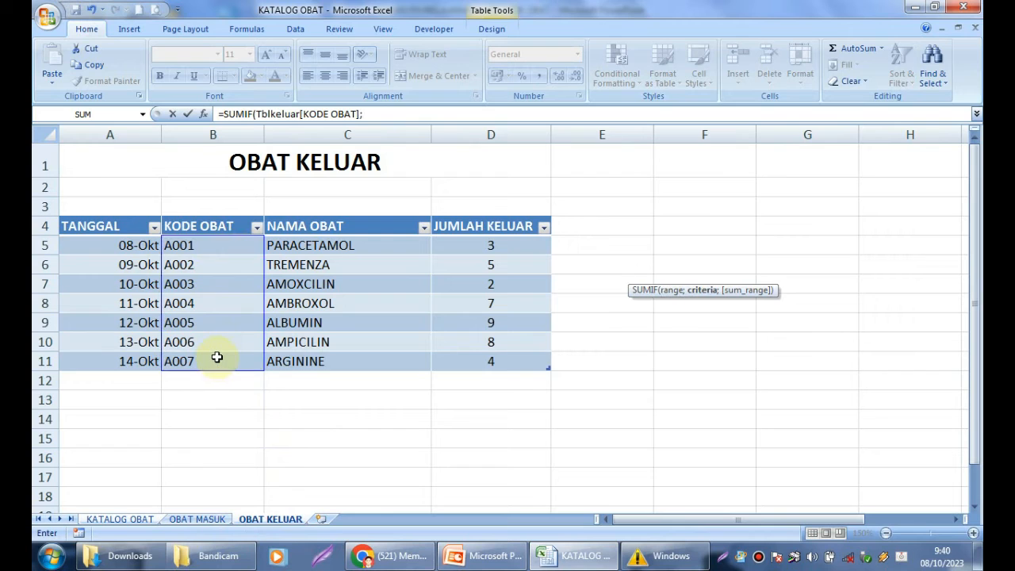
pyautogui.click(123, 524)
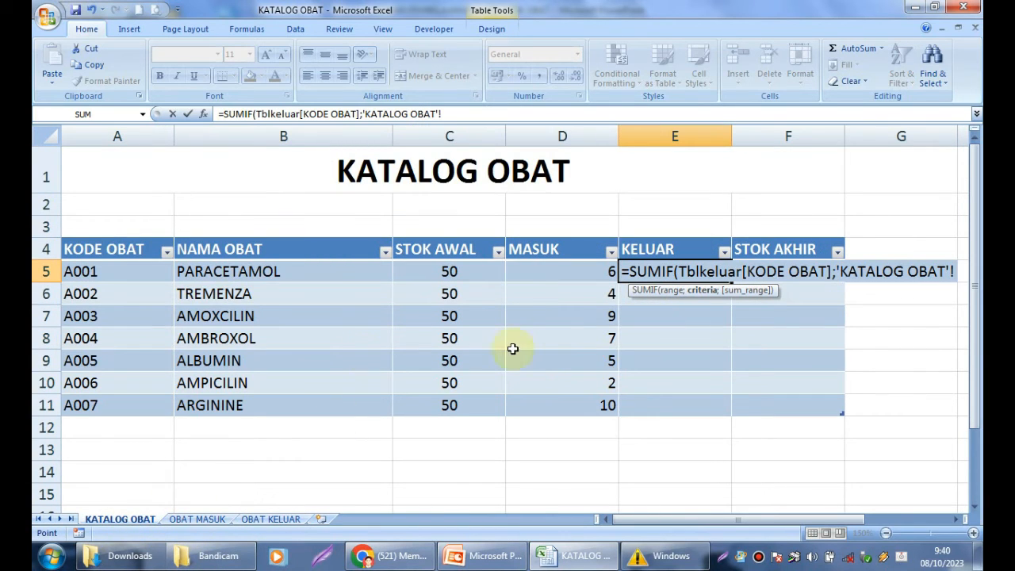
pyautogui.moveTo(141, 271); pyautogui.dragTo(141, 400)
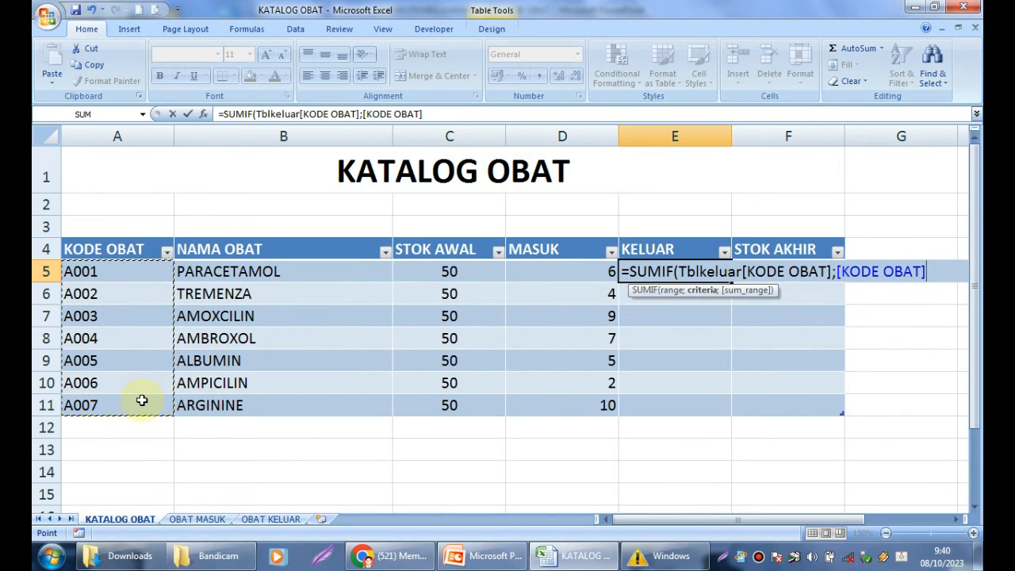
pyautogui.write(';')
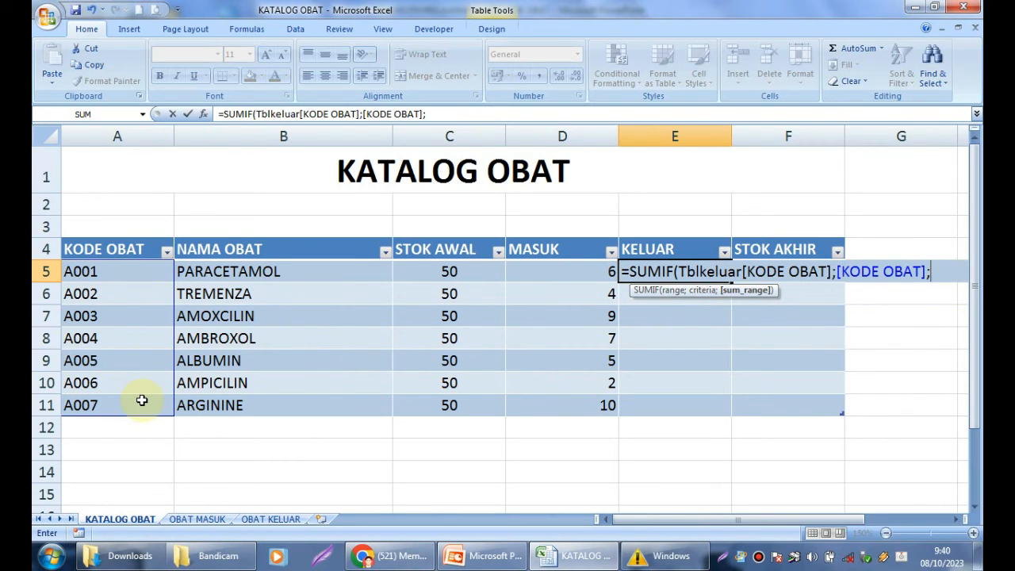
pyautogui.click(269, 520)
pyautogui.moveTo(486, 241); pyautogui.dragTo(488, 361)
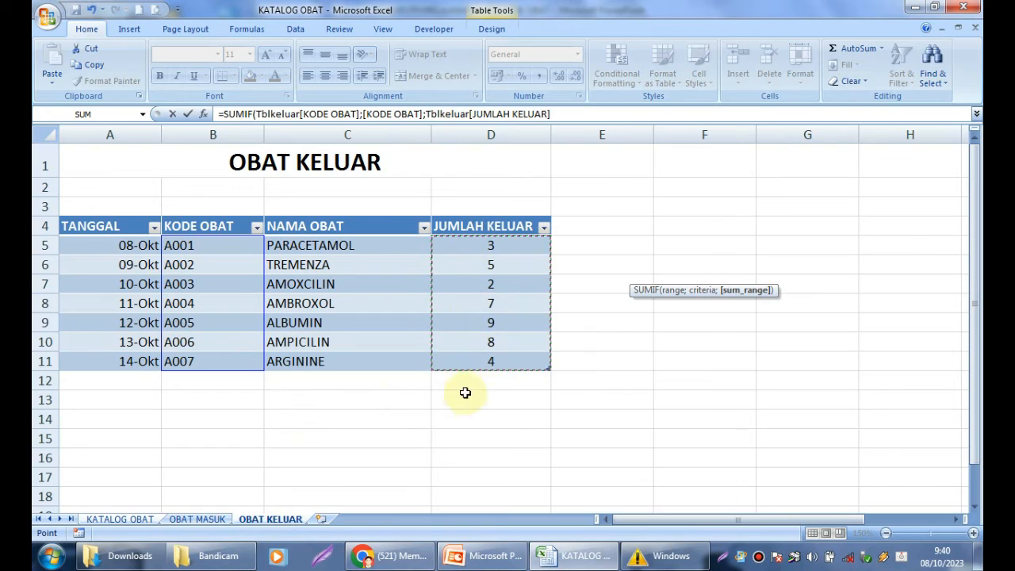
pyautogui.write(')')
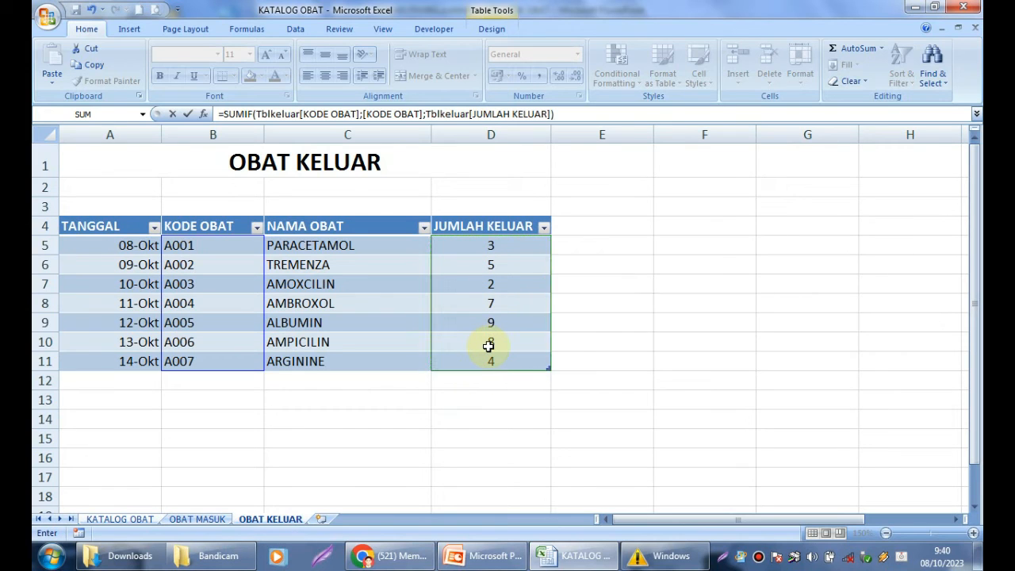
pyautogui.press('Return')
# Compare the KELUAR column on the KATALOG OBAT sheet with the JUMLAH KELUAR quantities on the OBAT KELUAR sheet.
pyautogui.click(666, 356)
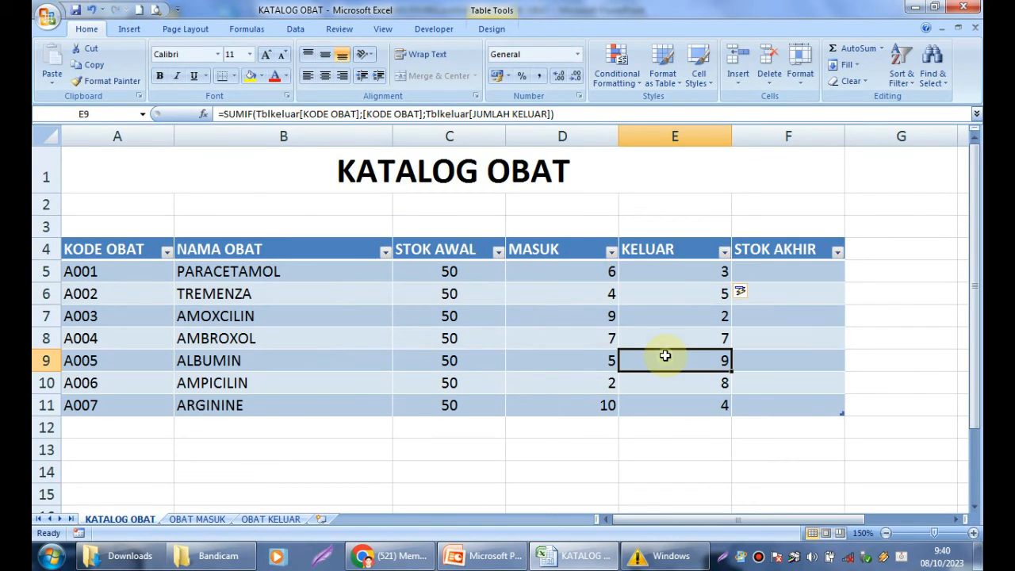
pyautogui.click(671, 323)
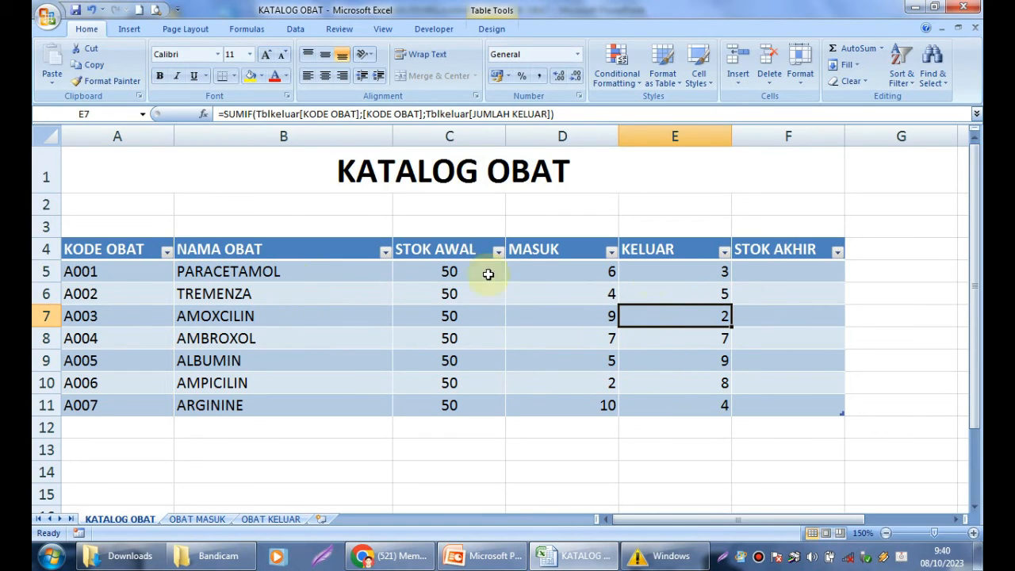
pyautogui.click(675, 295)
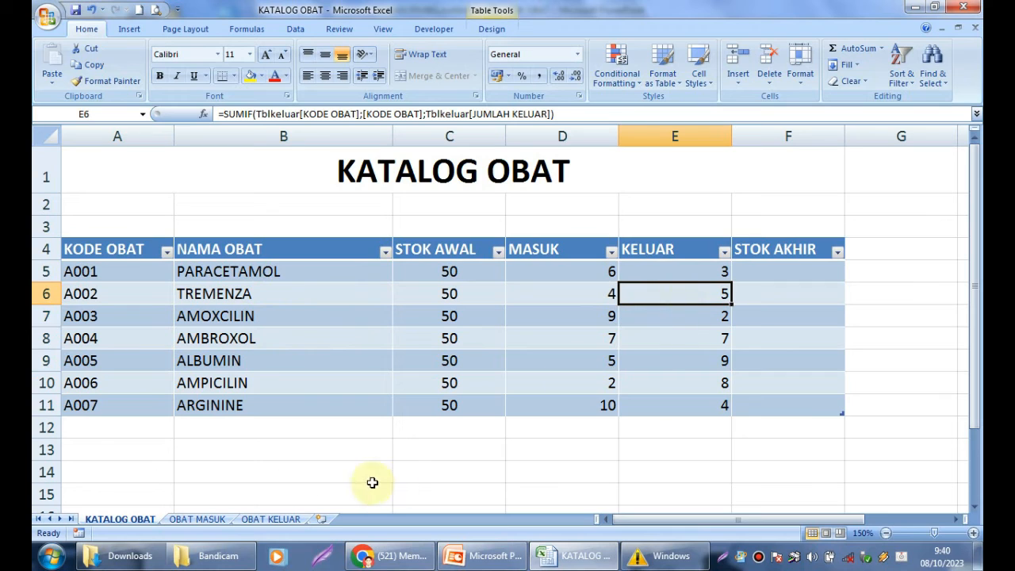
pyautogui.click(267, 519)
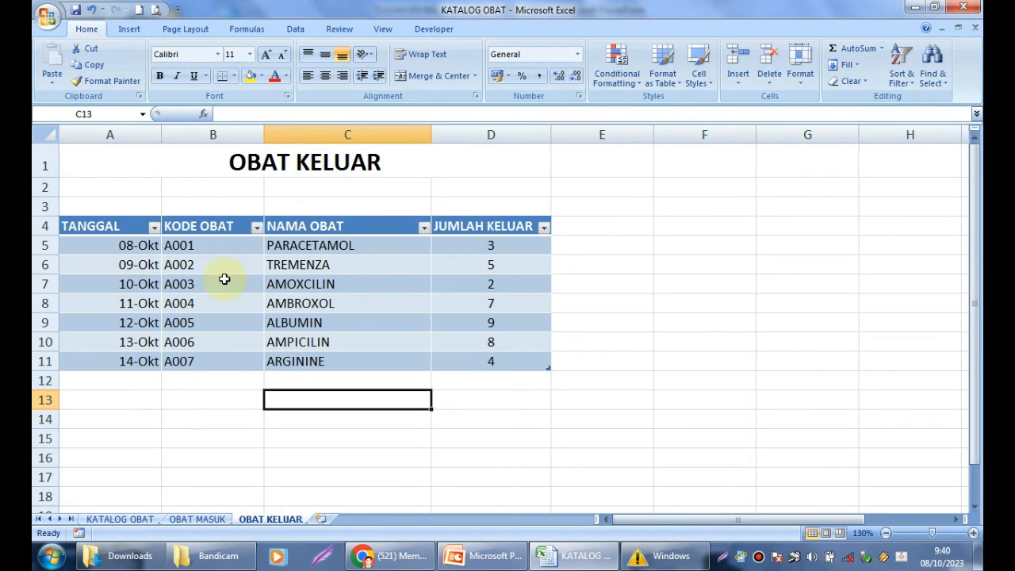
pyautogui.click(119, 519)
pyautogui.click(702, 389)
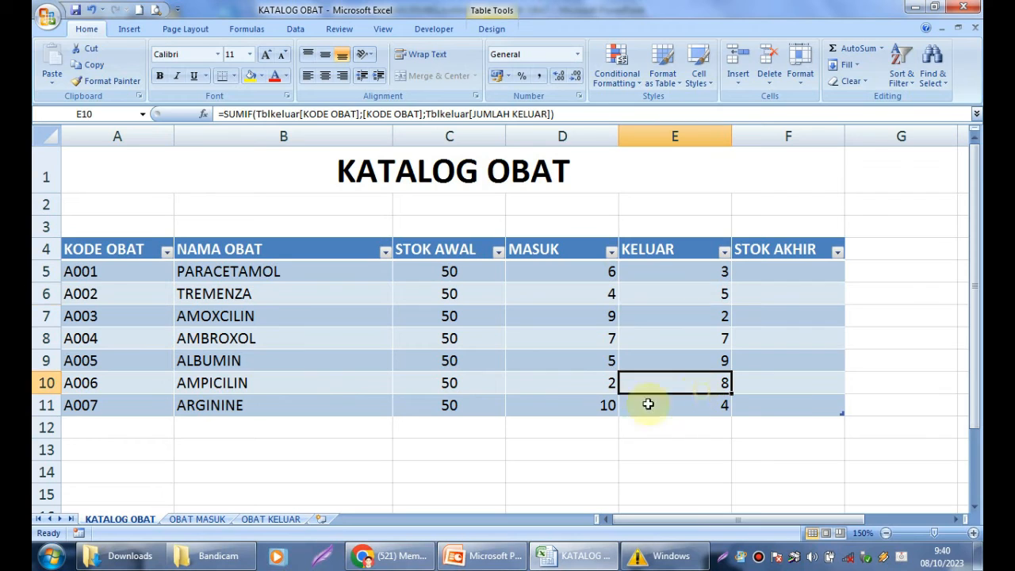
pyautogui.click(271, 519)
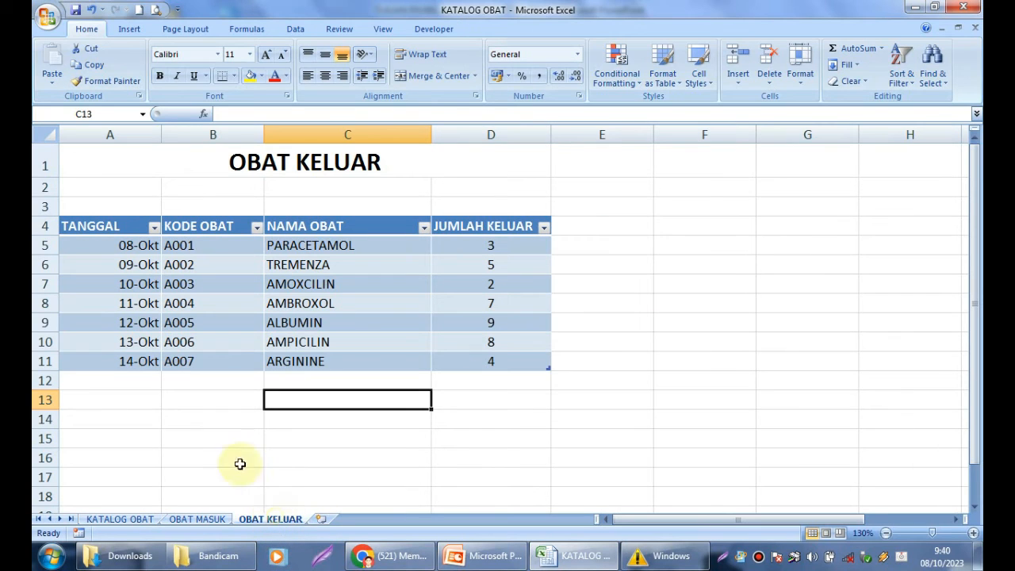
pyautogui.click(474, 346)
pyautogui.click(424, 410)
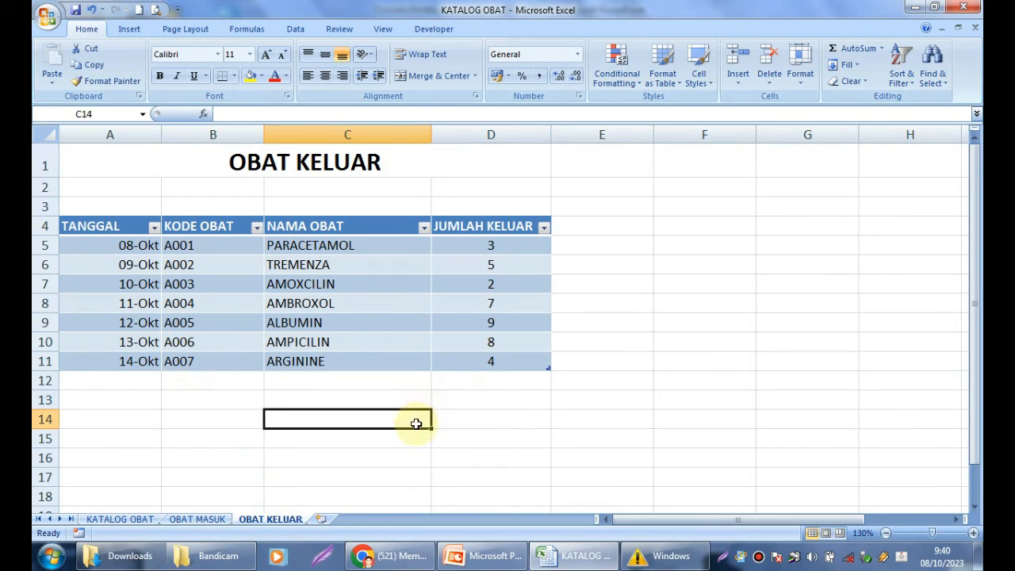
pyautogui.click(236, 436)
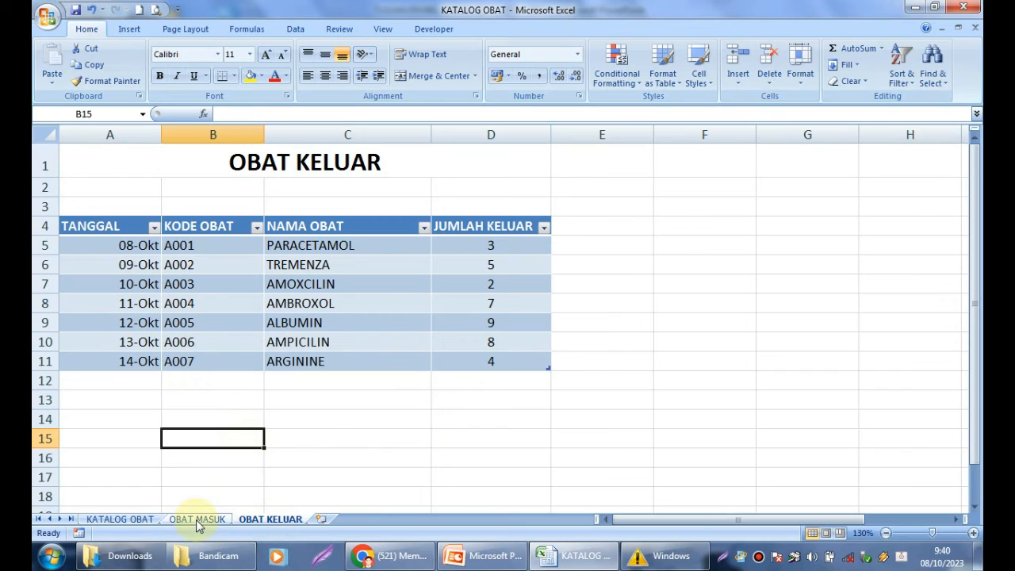
pyautogui.click(125, 519)
pyautogui.click(442, 429)
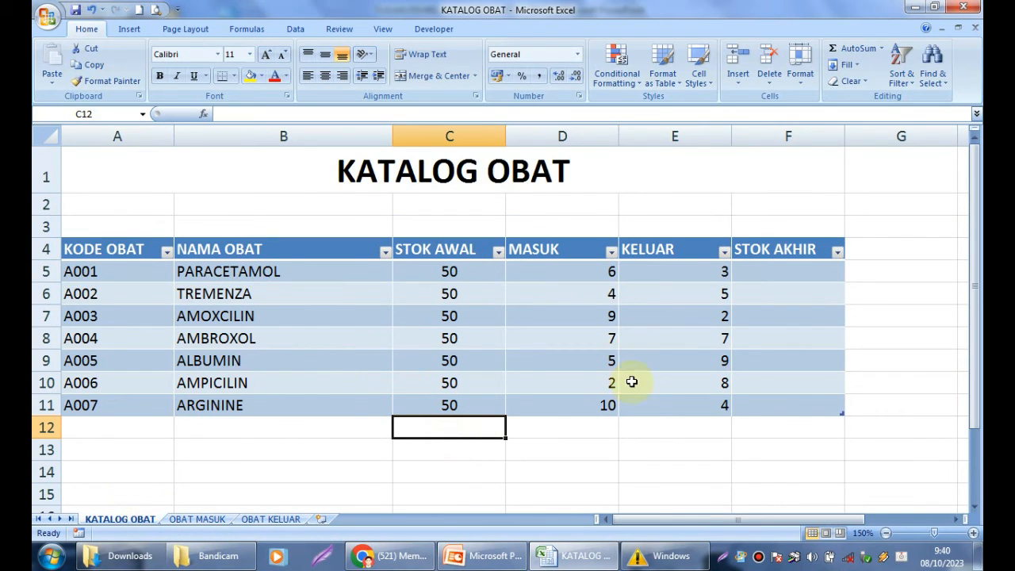
# Enter =SUM(TABELKATALOG[[#This Row];[STOK AWAL]:[MASUK]])-TABELKATALOG[[#This Row];[KELUAR]] in F5 of the KATALOG OBAT sheet's STOK AKHIR column.
pyautogui.click(573, 294)
pyautogui.click(687, 267)
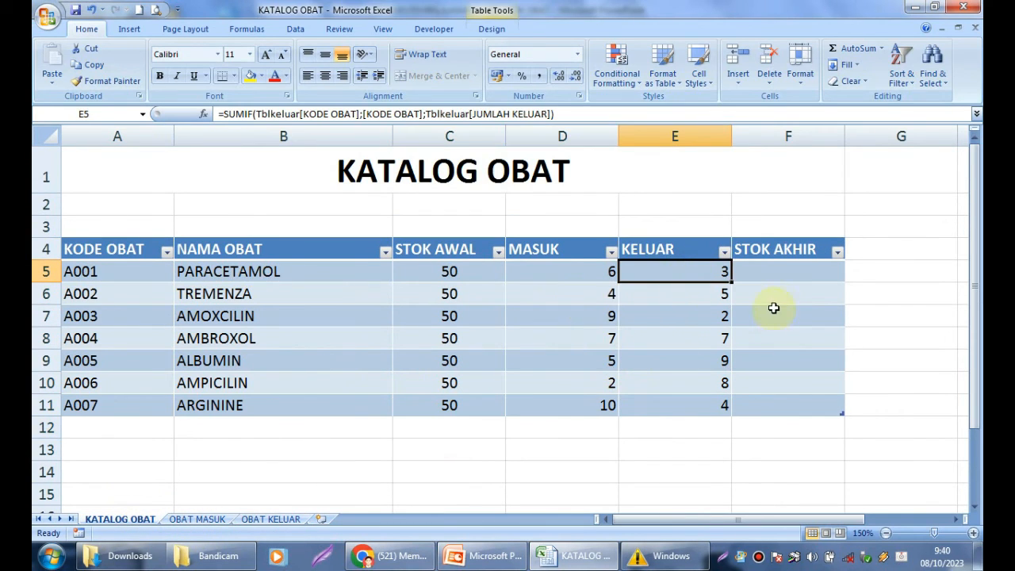
pyautogui.click(796, 276)
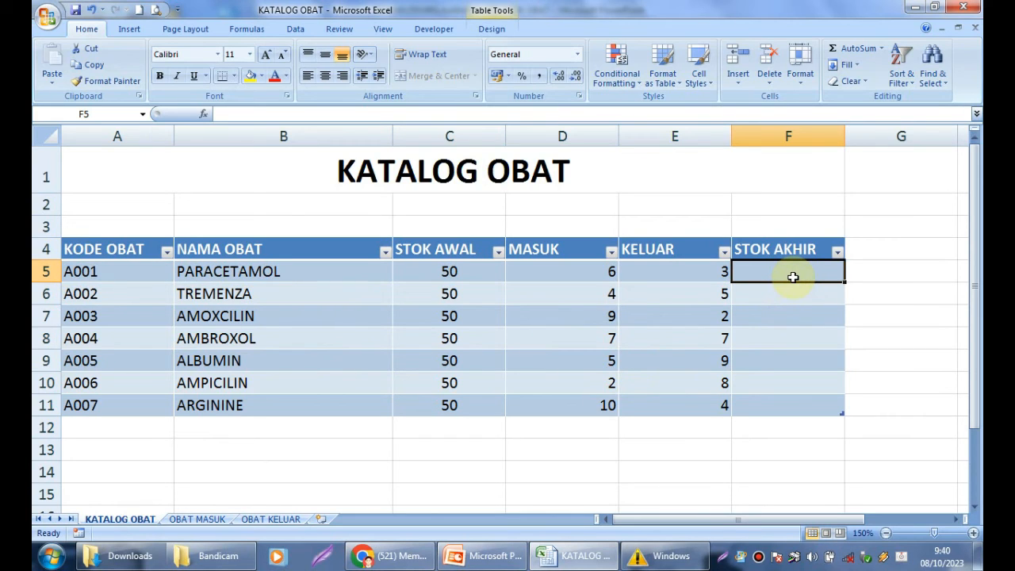
pyautogui.write('=SUM(')
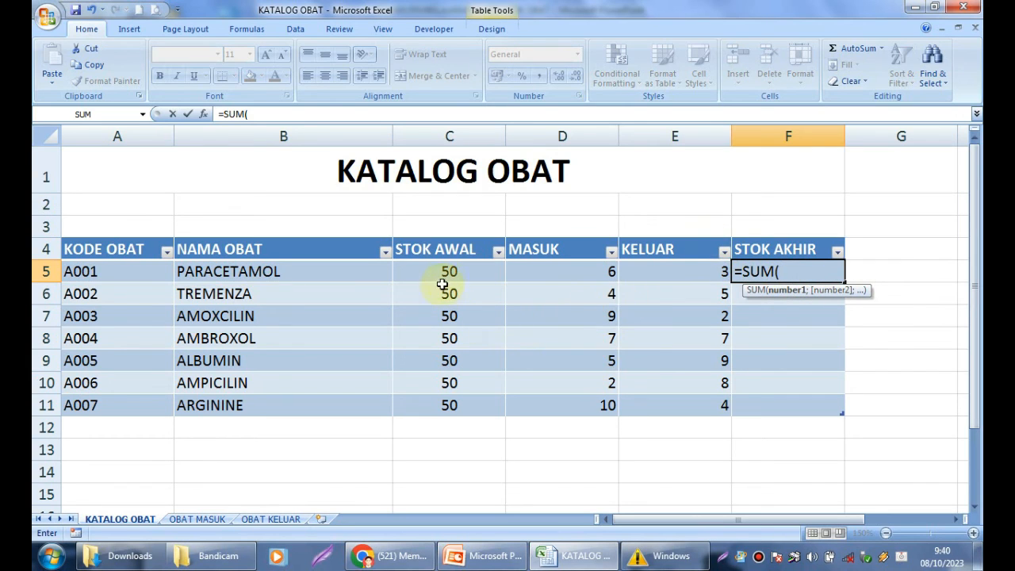
pyautogui.moveTo(448, 272); pyautogui.dragTo(556, 276)
pyautogui.write(')')
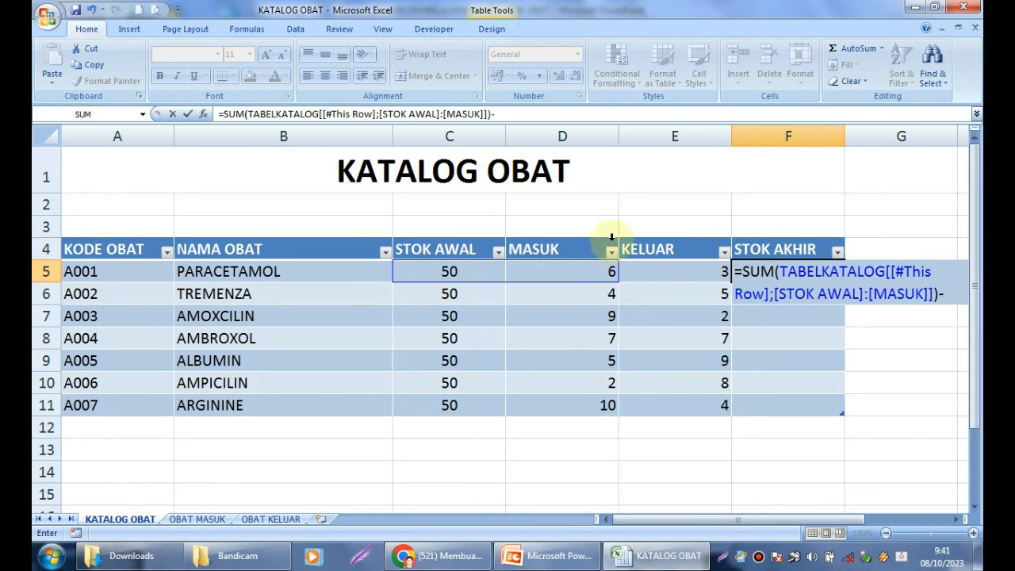
pyautogui.write('-')
pyautogui.click(668, 271)
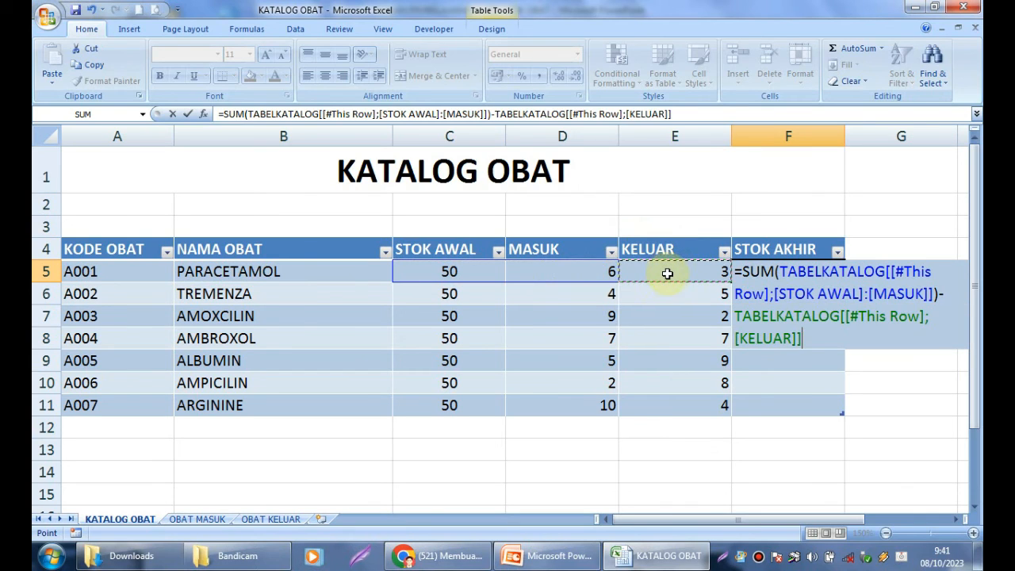
pyautogui.press('Return')
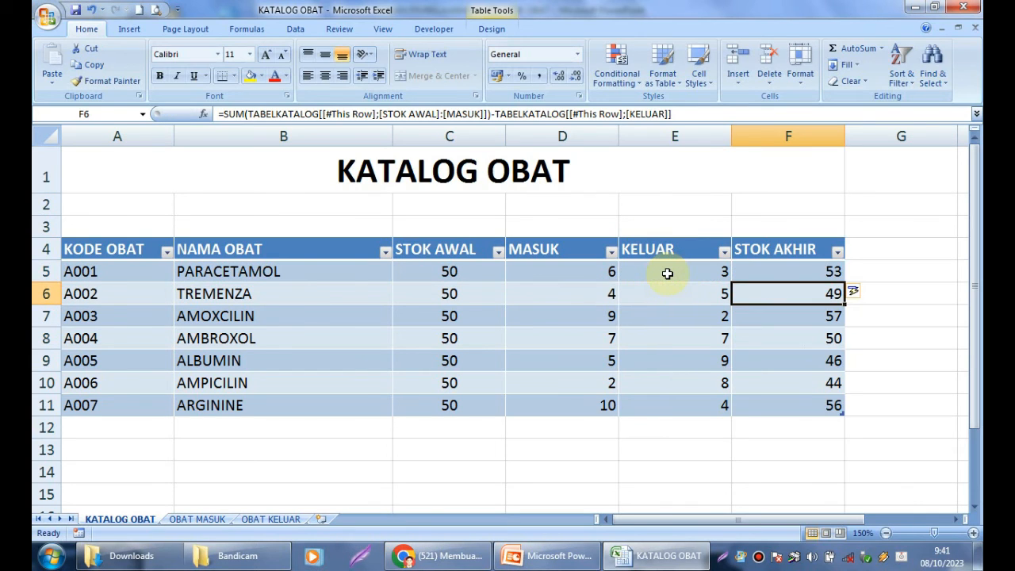
# Check the STOK AKHIR values against STOK AWAL, MASUK and KELUAR for the medicines on the KATALOG OBAT sheet.
pyautogui.click(578, 427)
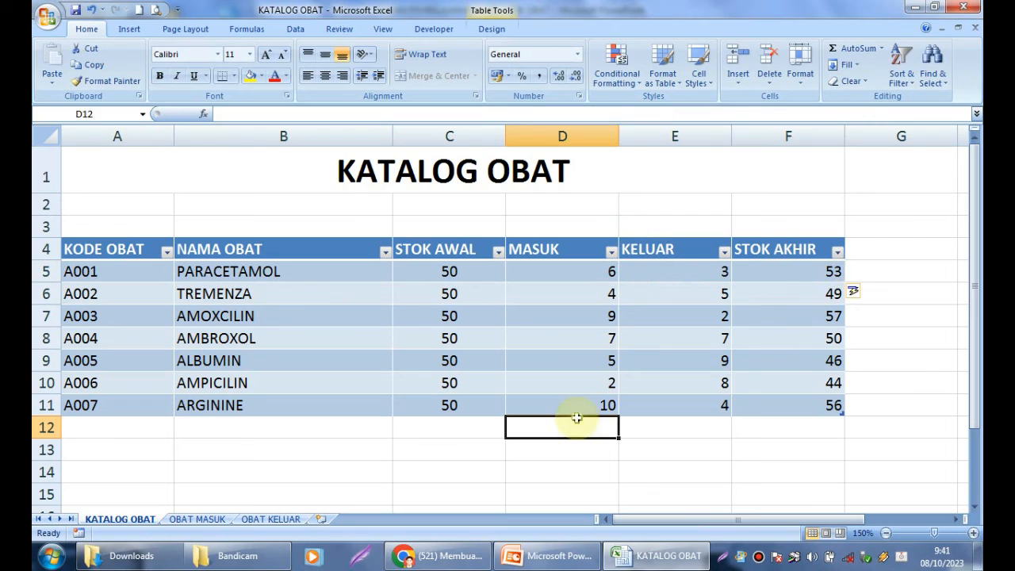
pyautogui.click(779, 321)
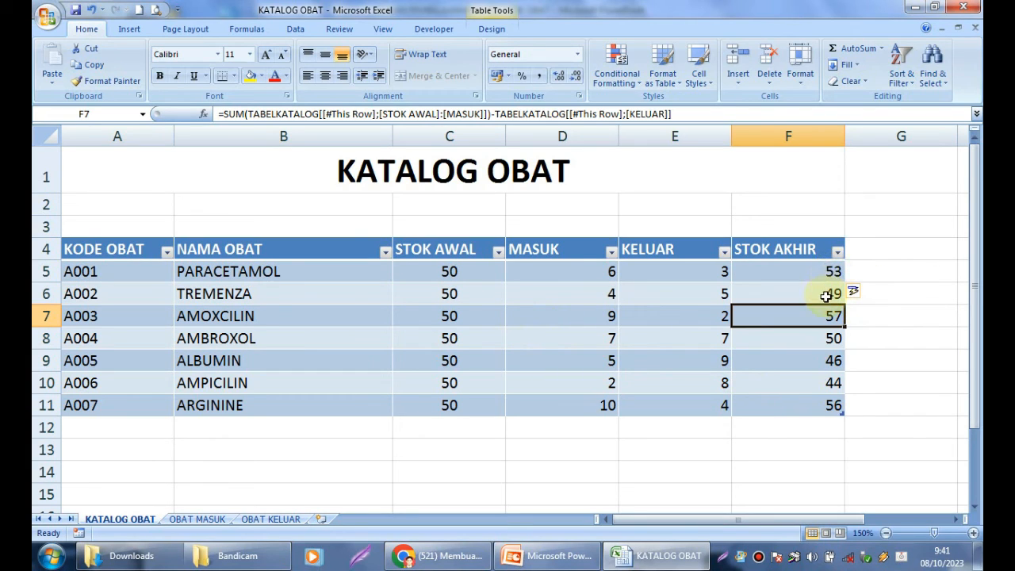
pyautogui.click(801, 383)
pyautogui.click(785, 309)
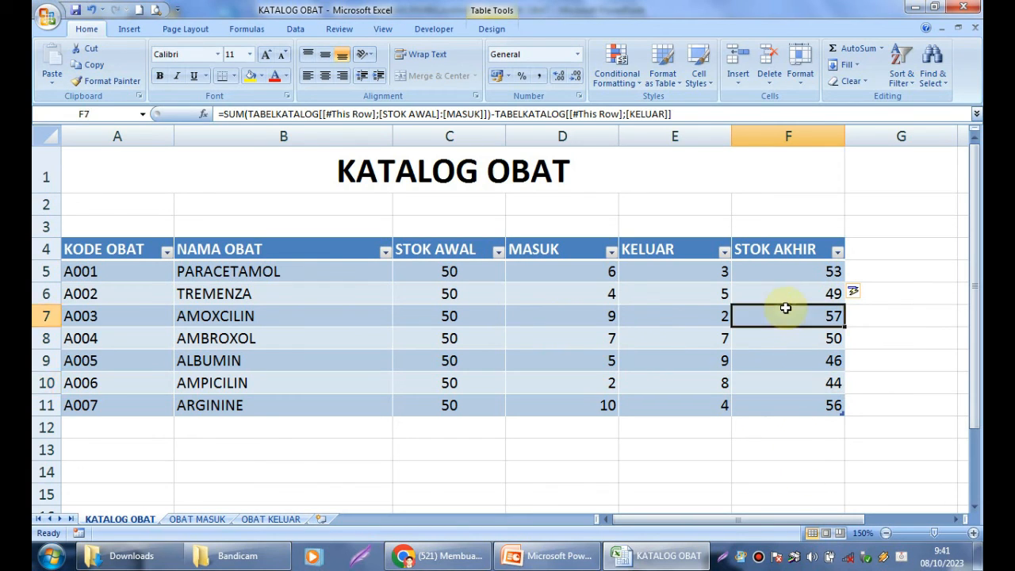
pyautogui.click(775, 376)
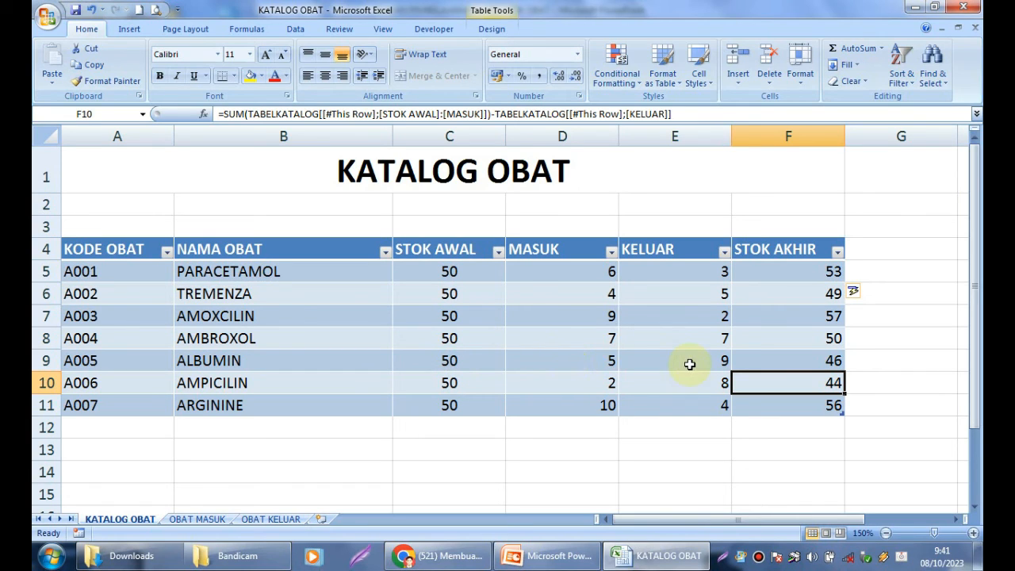
pyautogui.click(734, 360)
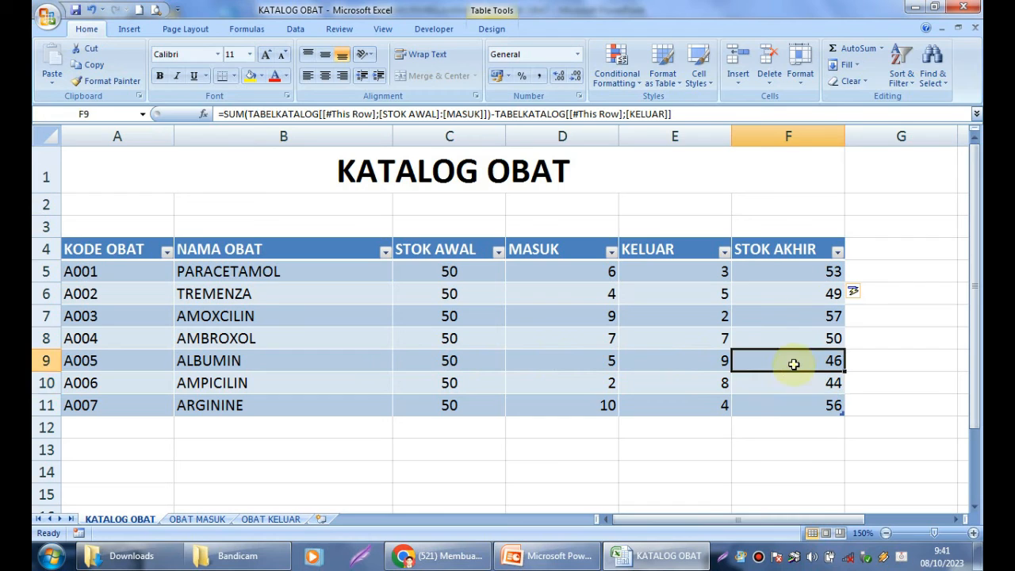
pyautogui.click(539, 453)
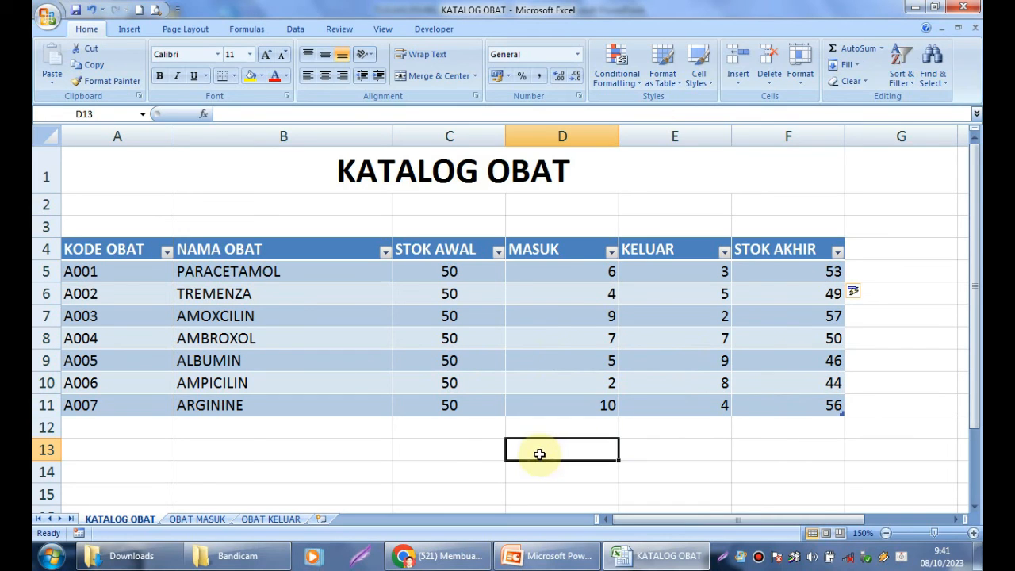
pyautogui.click(408, 471)
# Add a new row to the OBAT MASUK table by entering the date 15 OKT in A12.
pyautogui.click(202, 520)
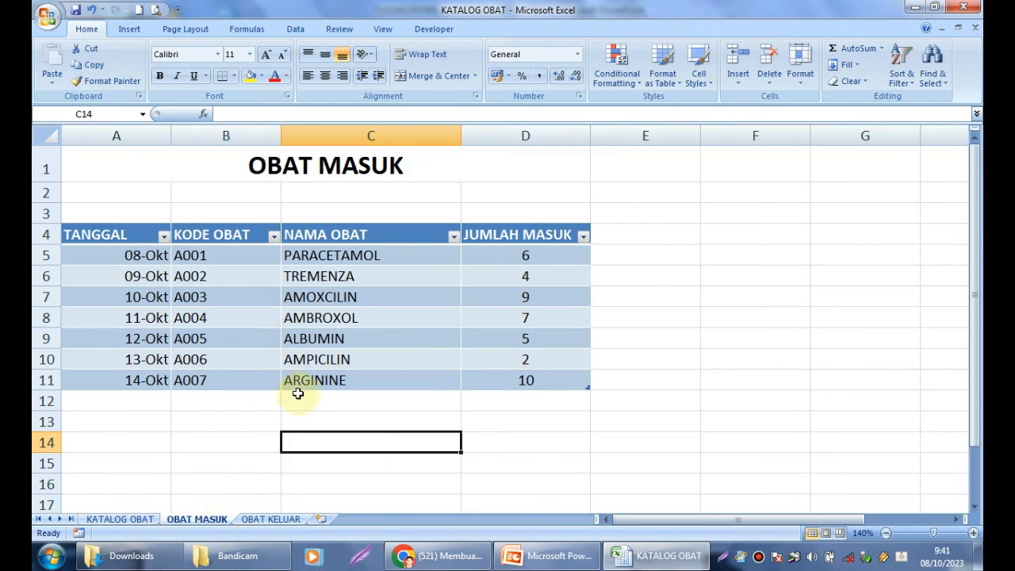
pyautogui.click(152, 405)
pyautogui.write('15 OKT')
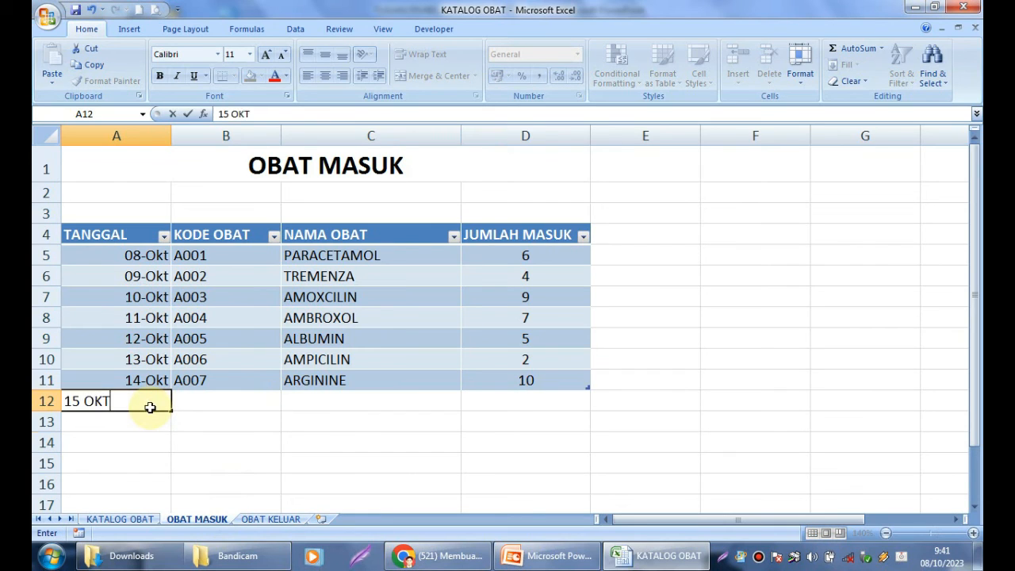
pyautogui.press('Return')
pyautogui.press('Up')
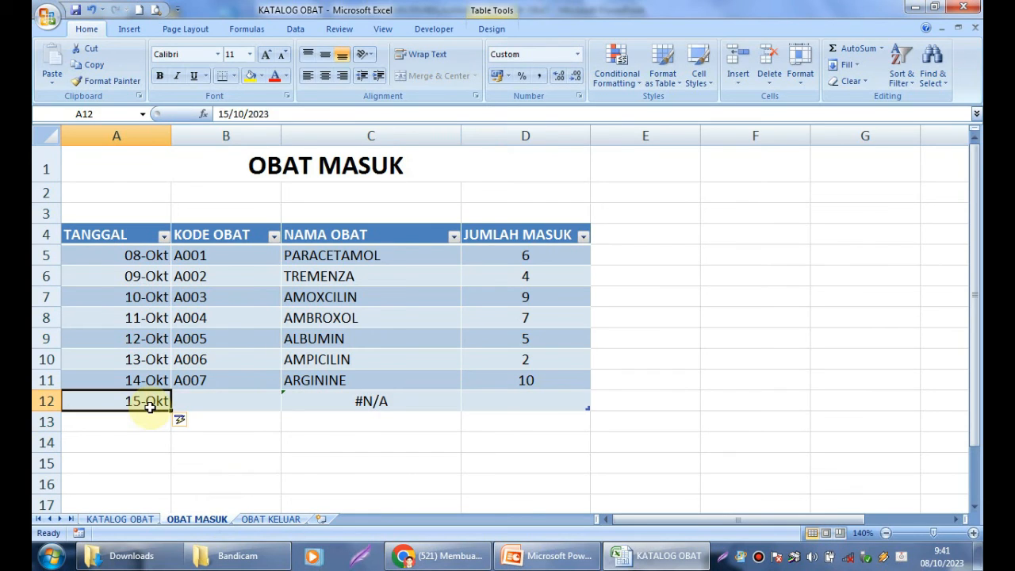
# Enter medicine code A001 in the KODE OBAT column of the 15-Okt row on the OBAT MASUK sheet.
pyautogui.press('Right')
pyautogui.write('A')
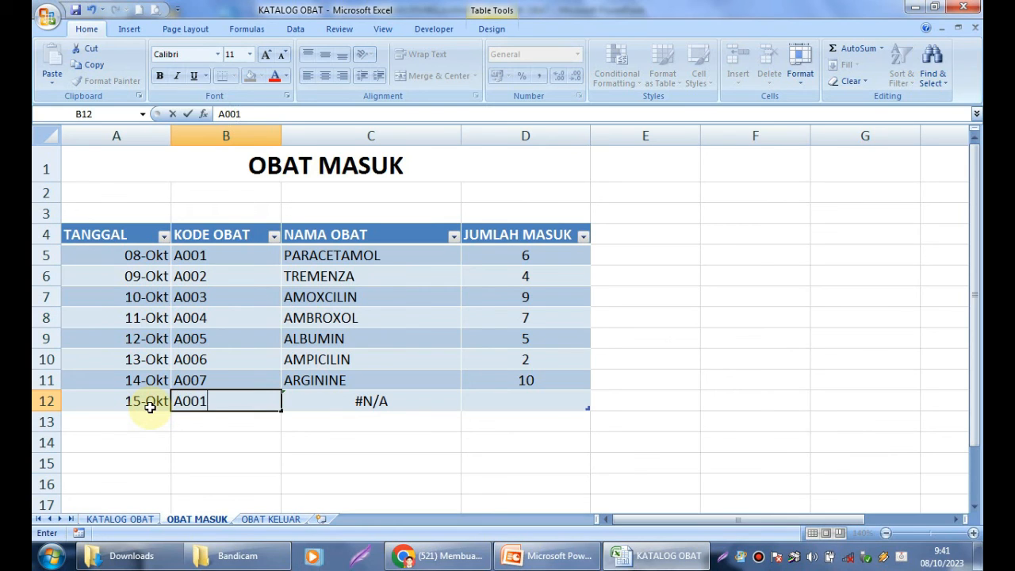
pyautogui.write('001')
pyautogui.press('Return')
pyautogui.press('Up')
pyautogui.press('Right')
pyautogui.press('Right')
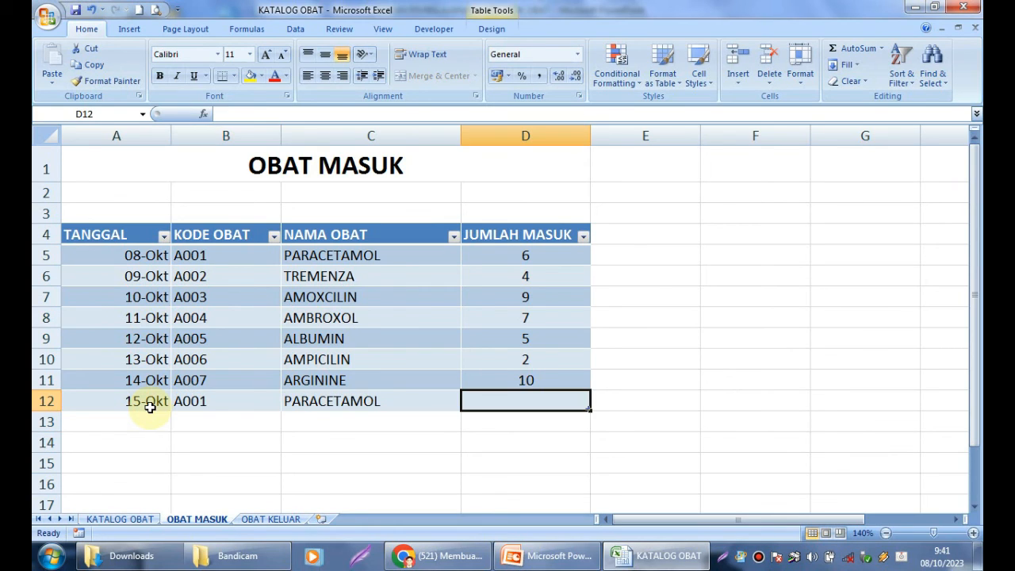
# Look over the existing JUMLAH MASUK quantities above the 15-Okt row.
pyautogui.press('Up')
pyautogui.press('Up')
pyautogui.press('Up')
pyautogui.press('Up')
pyautogui.press('Up')
pyautogui.press('Up')
pyautogui.press('Up')
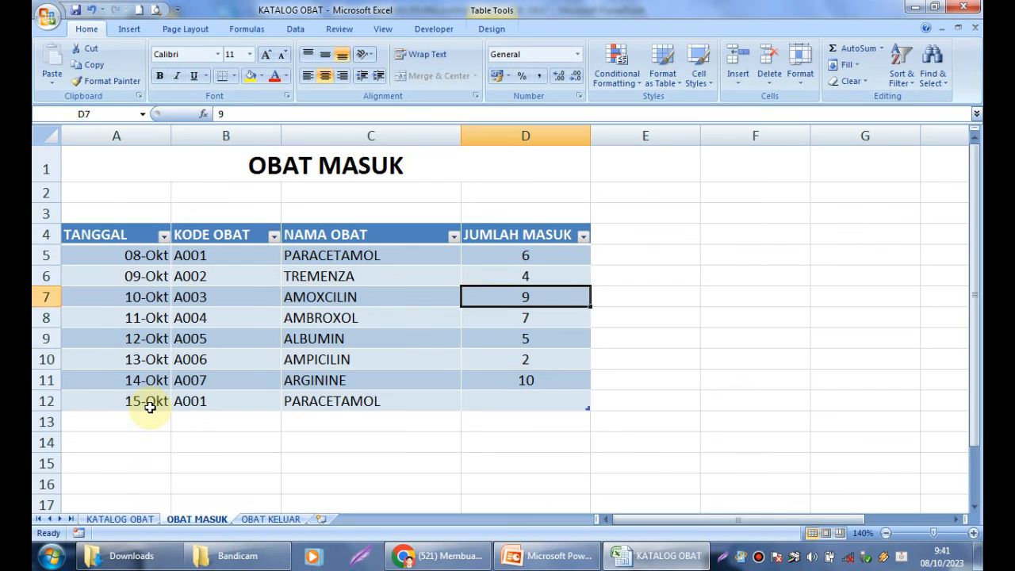
pyautogui.press('Down')
pyautogui.press('Down')
pyautogui.press('Down')
pyautogui.press('Down')
pyautogui.press('Down')
pyautogui.press('Down')
pyautogui.press('Down')
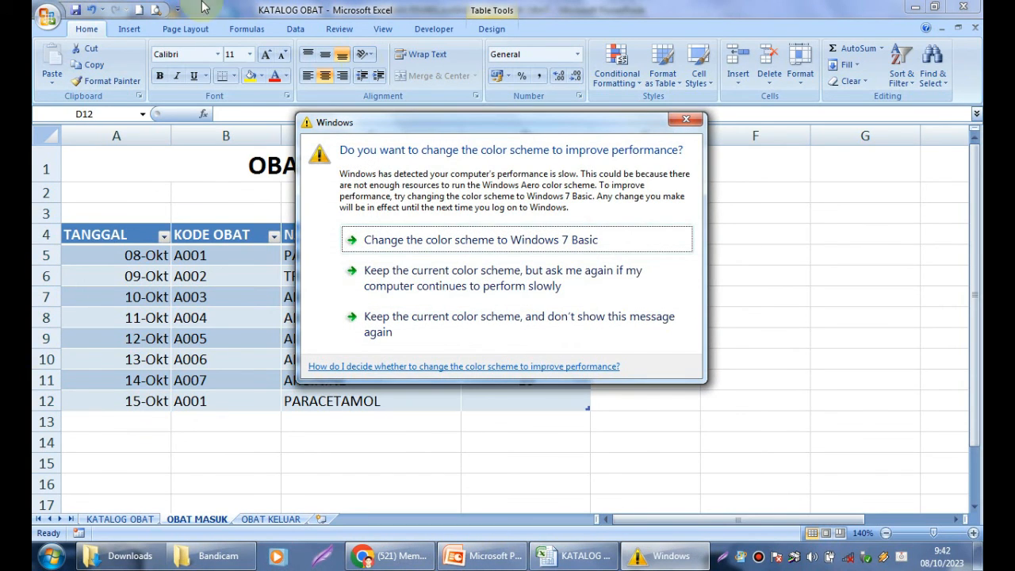
# Move the Windows color scheme dialog out of the way and enter 5 as JUMLAH MASUK in D12.
pyautogui.moveTo(472, 123); pyautogui.dragTo(742, 547)
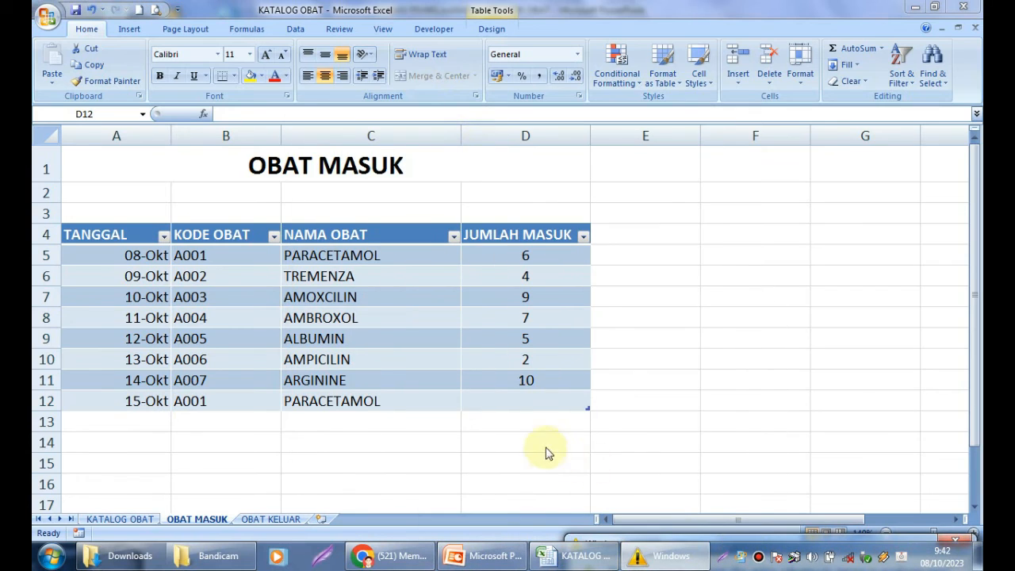
pyautogui.click(537, 395)
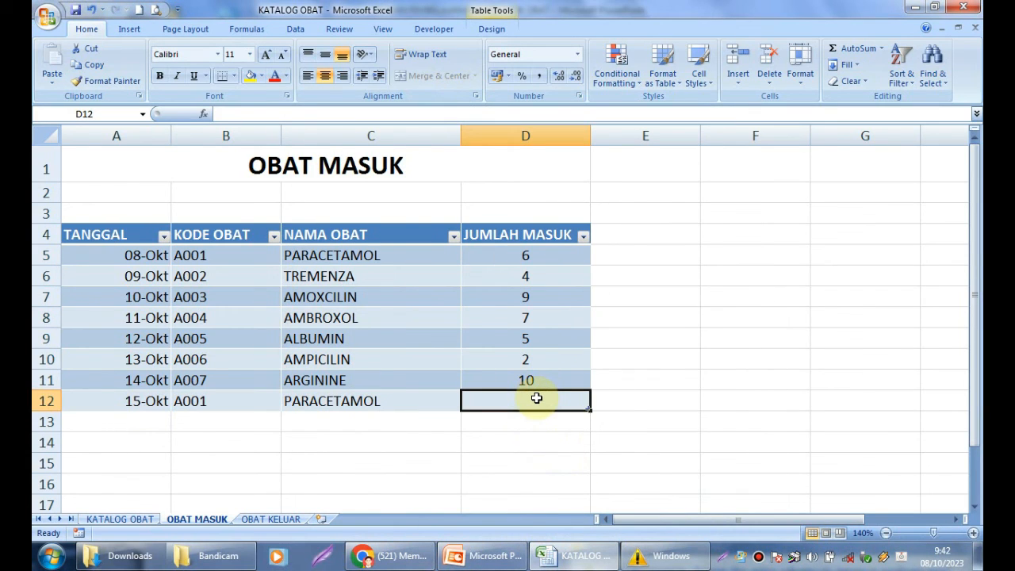
pyautogui.write('5')
pyautogui.press('Return')
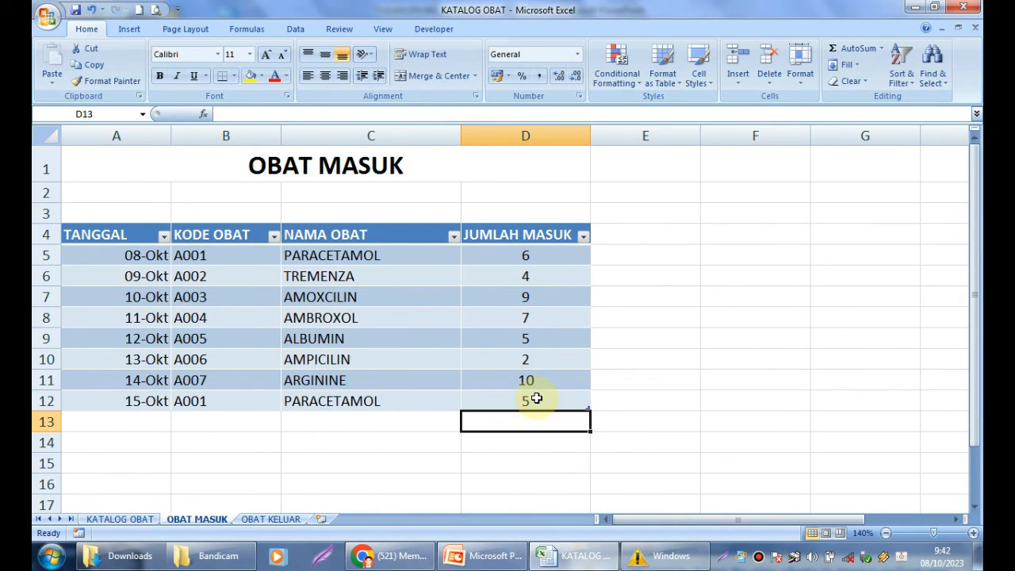
# Compare PARACETAMOL's MASUK total on the KATALOG OBAT sheet with its two JUMLAH MASUK entries on the OBAT MASUK sheet.
pyautogui.click(121, 520)
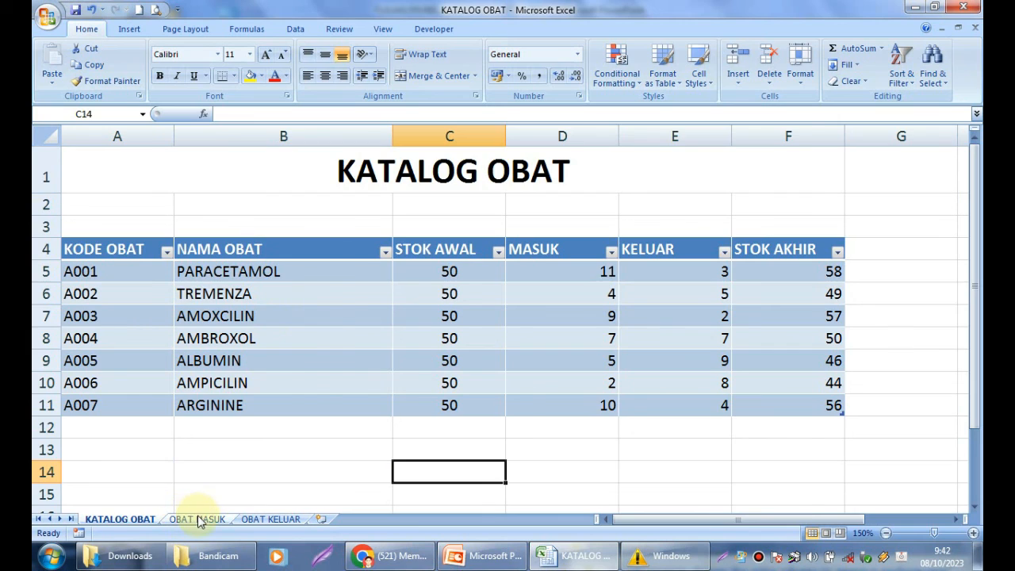
pyautogui.click(199, 520)
pyautogui.click(127, 520)
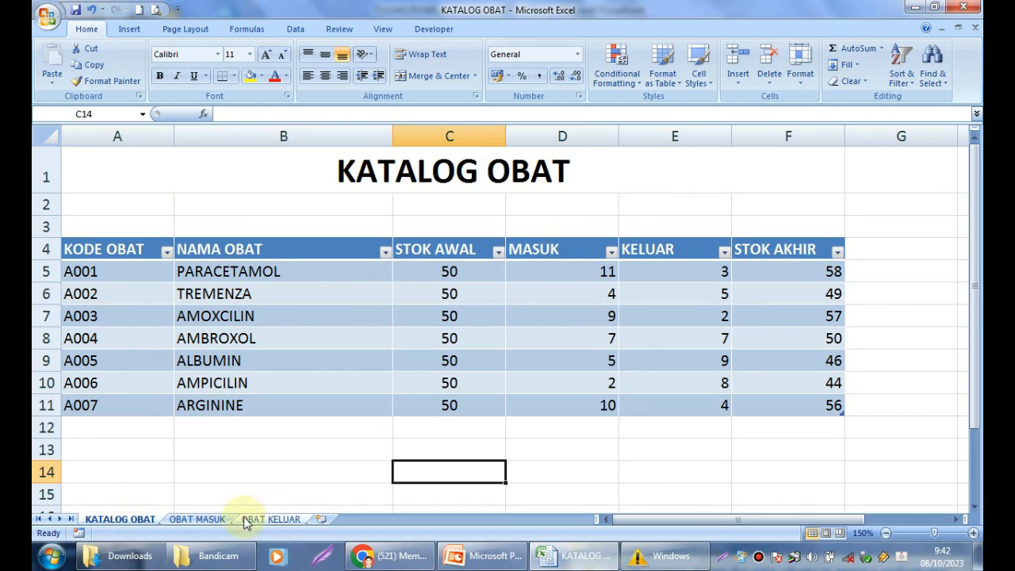
pyautogui.click(212, 519)
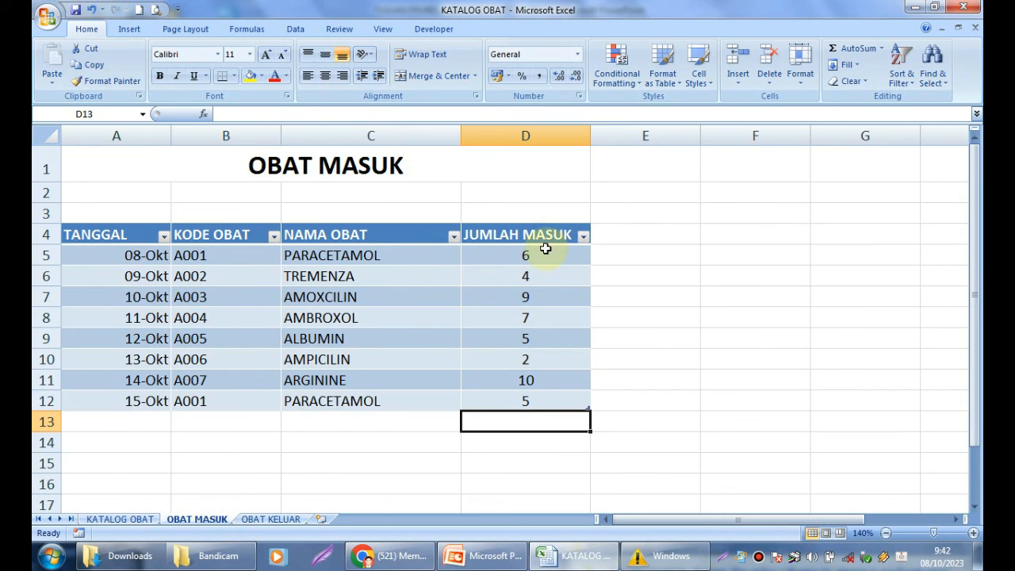
pyautogui.click(540, 255)
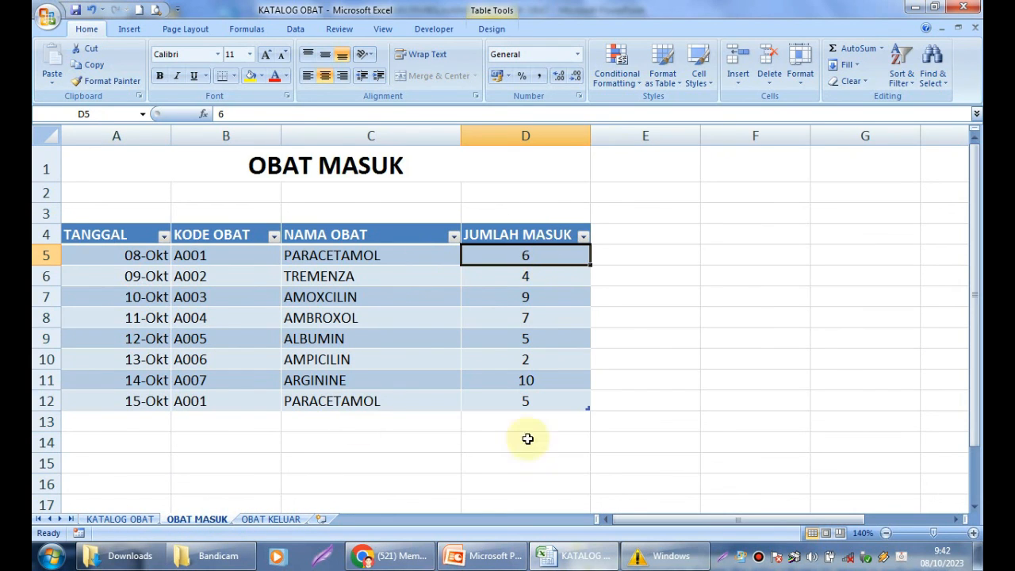
pyautogui.click(525, 402)
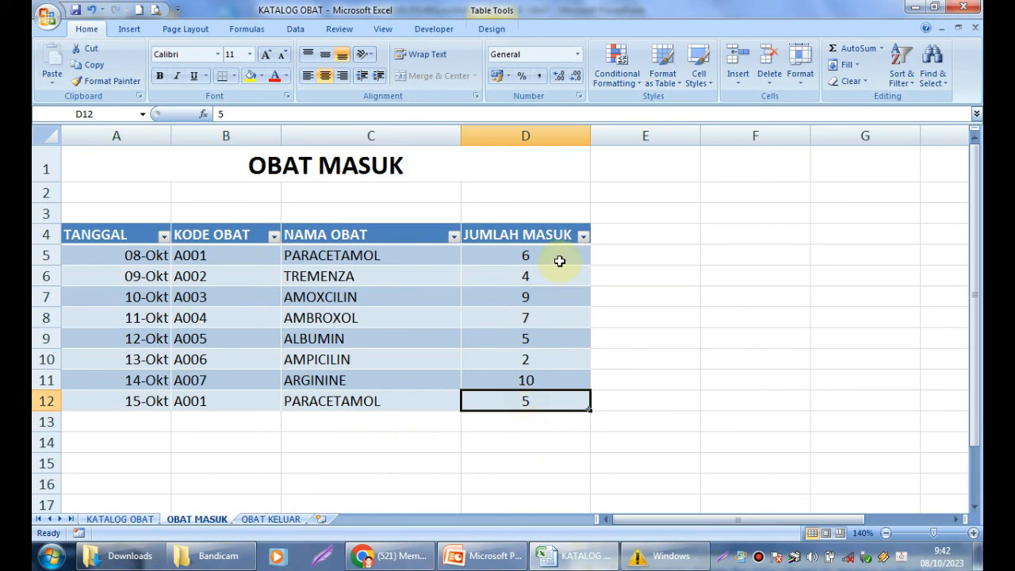
pyautogui.moveTo(560, 259); pyautogui.dragTo(537, 388)
pyautogui.click(537, 399)
pyautogui.click(152, 523)
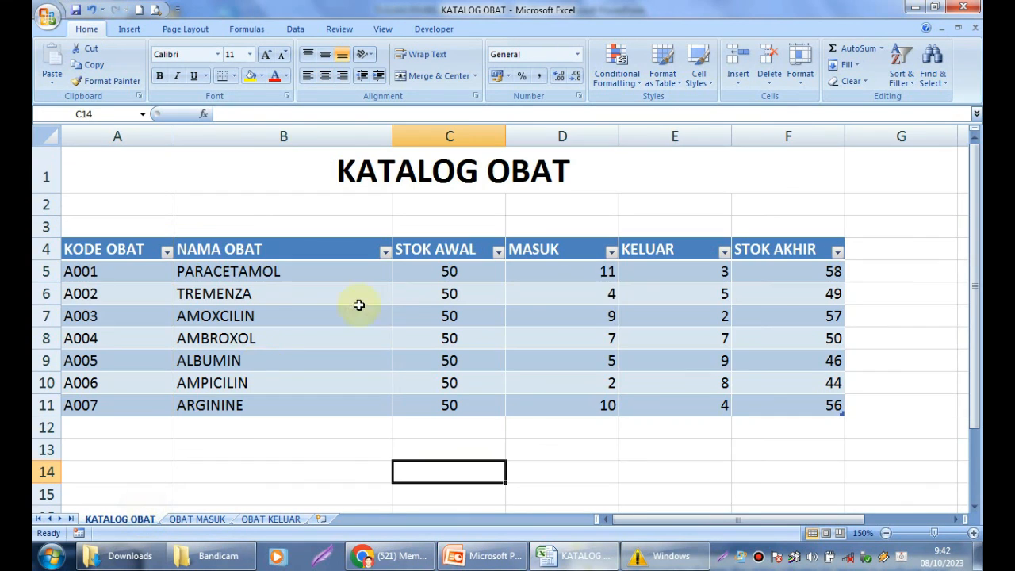
pyautogui.click(593, 271)
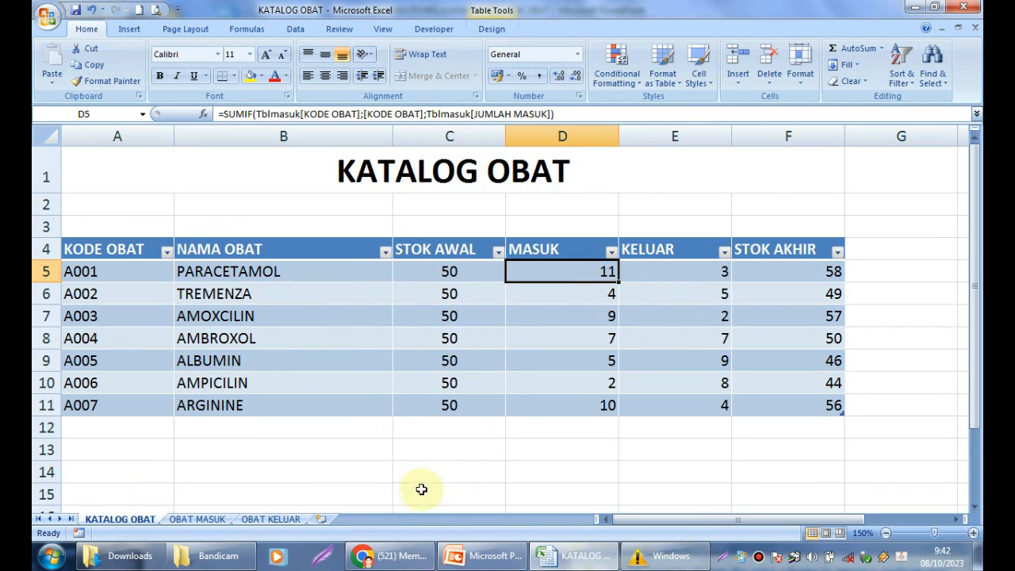
# Add a new row to the OBAT KELUAR table by entering the date 15 OKT in A12.
pyautogui.click(270, 519)
pyautogui.click(150, 379)
pyautogui.write('1')
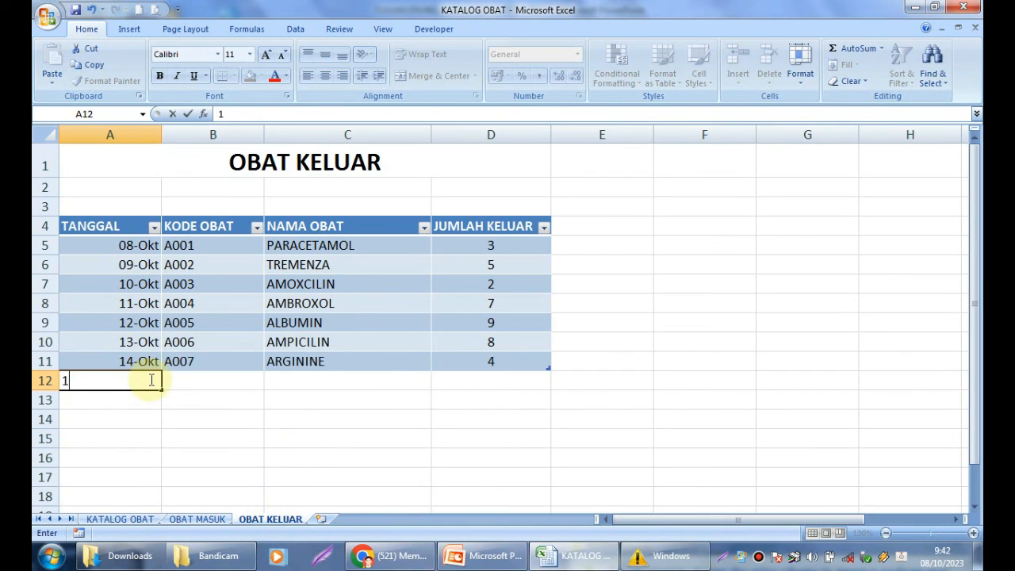
pyautogui.write('5 OKT')
pyautogui.press('Return')
pyautogui.press('Up')
pyautogui.press('Right')
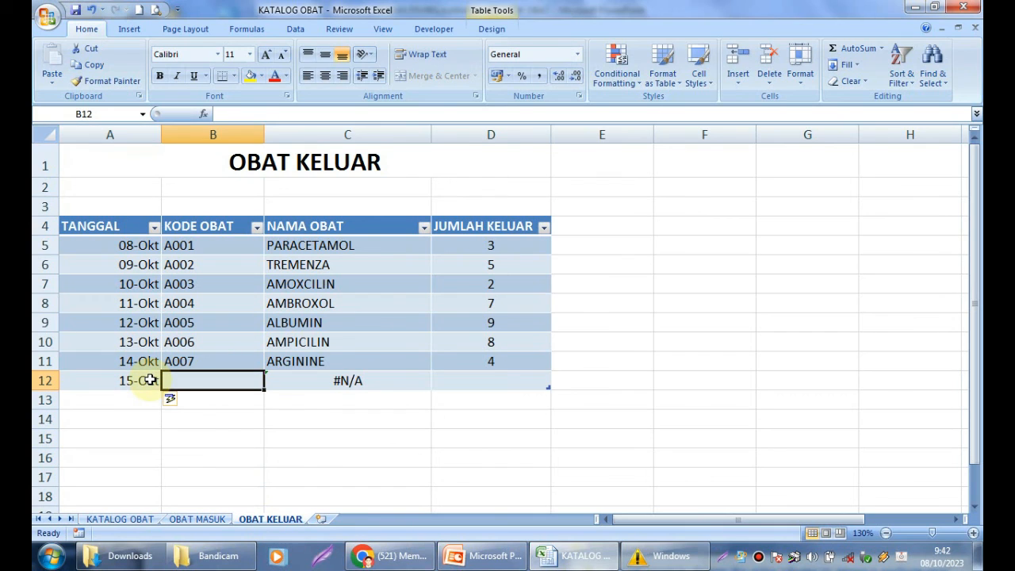
# Enter medicine code A003 and a JUMLAH KELUAR of 5 in the 15-Okt row of the OBAT KELUAR table.
pyautogui.write('A')
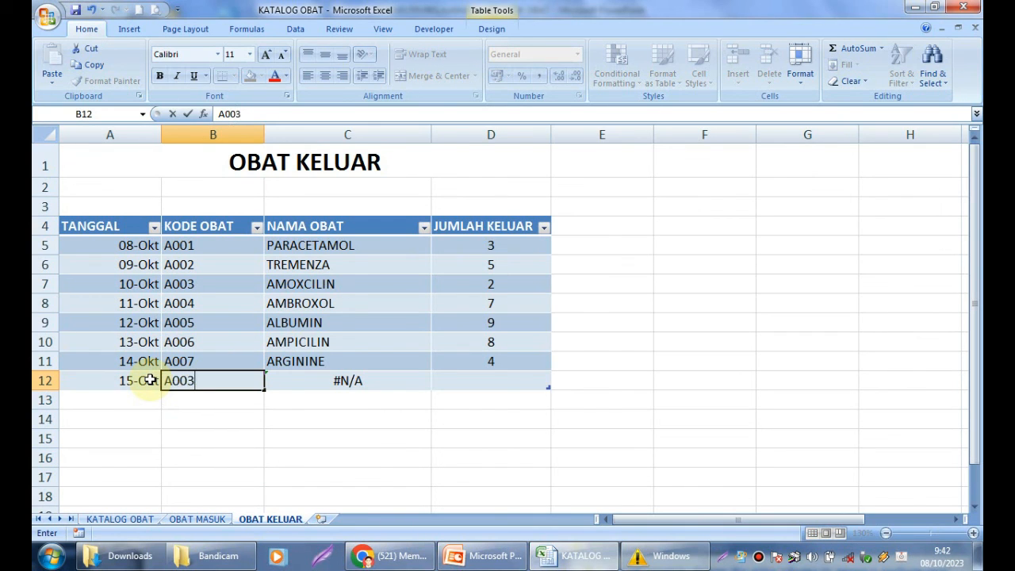
pyautogui.write('003')
pyautogui.press('Tab')
pyautogui.press('Tab')
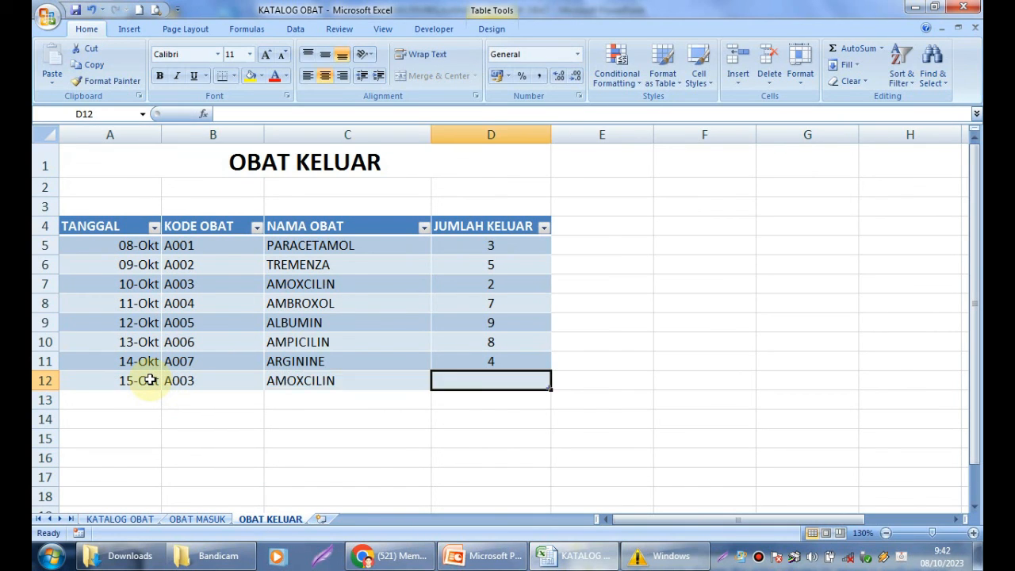
pyautogui.write('5')
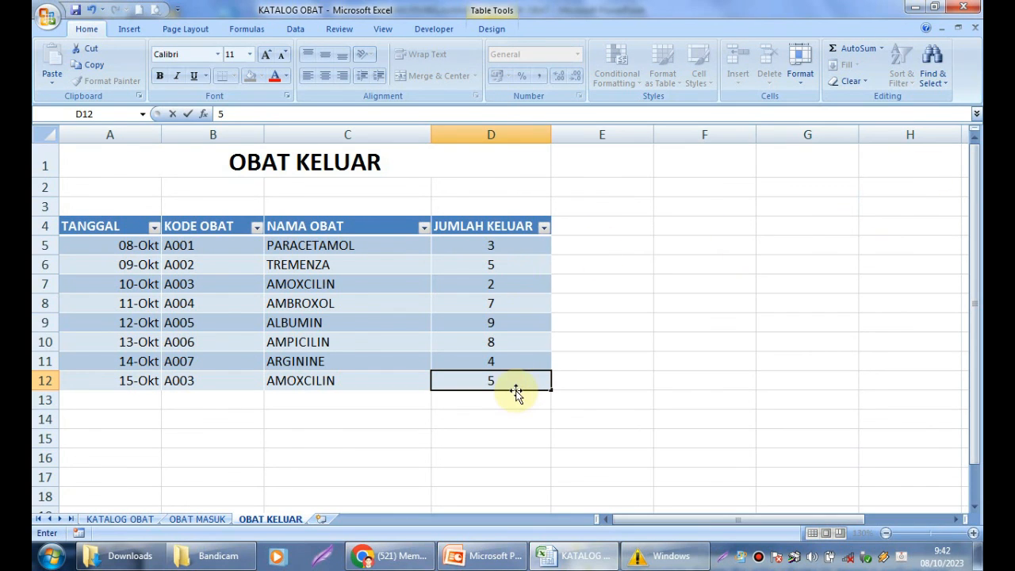
pyautogui.press('Return')
pyautogui.click(490, 284)
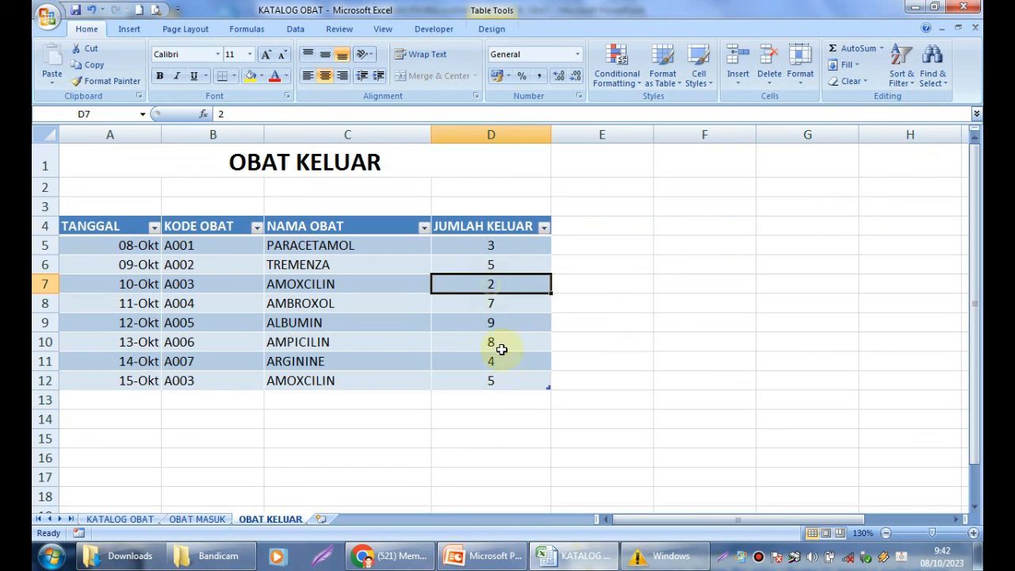
# Compare AMOXCILIN's KELUAR total on the KATALOG OBAT sheet with its two JUMLAH KELUAR entries on the OBAT KELUAR sheet.
pyautogui.click(502, 384)
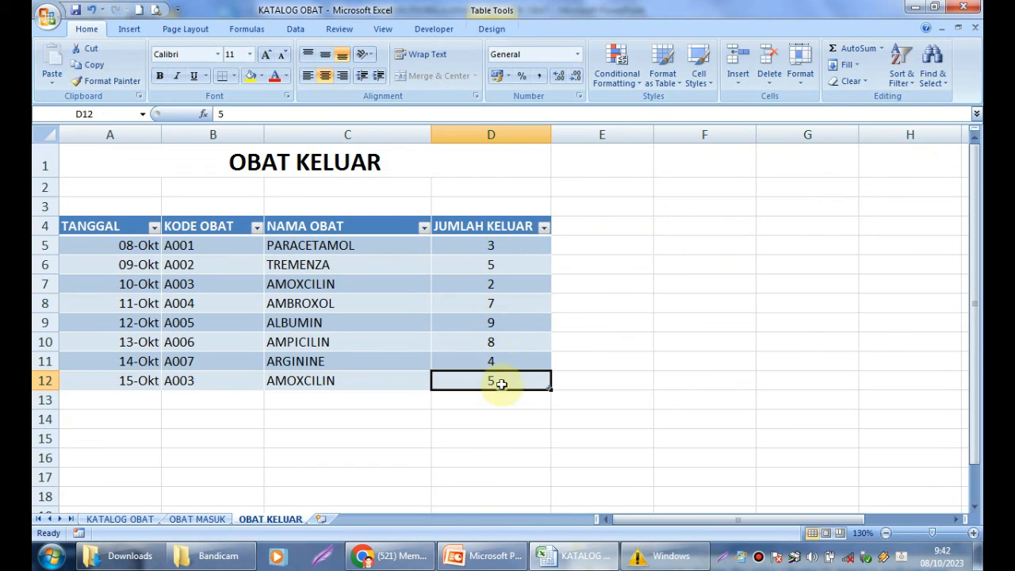
pyautogui.click(127, 519)
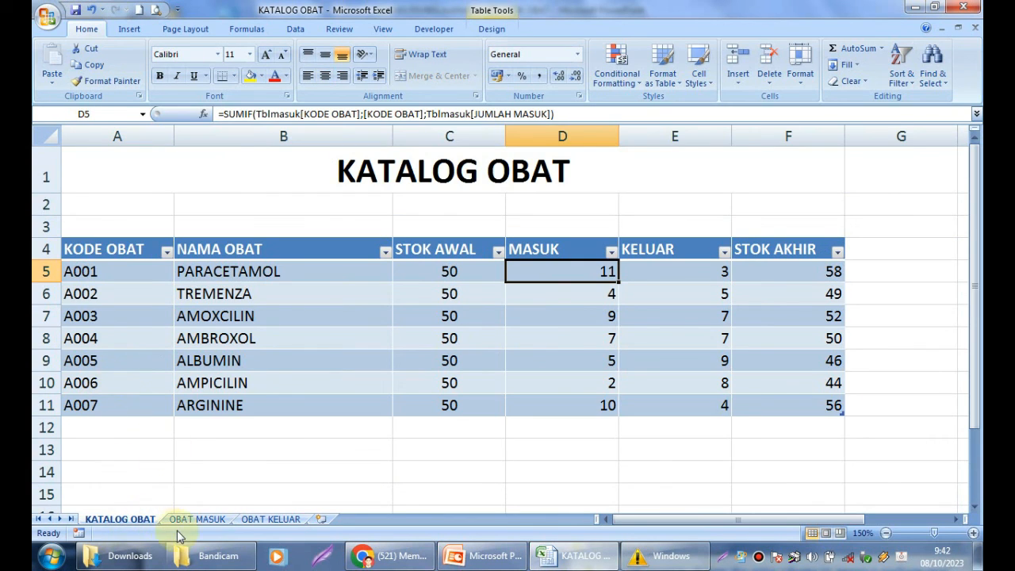
pyautogui.click(248, 522)
pyautogui.click(129, 519)
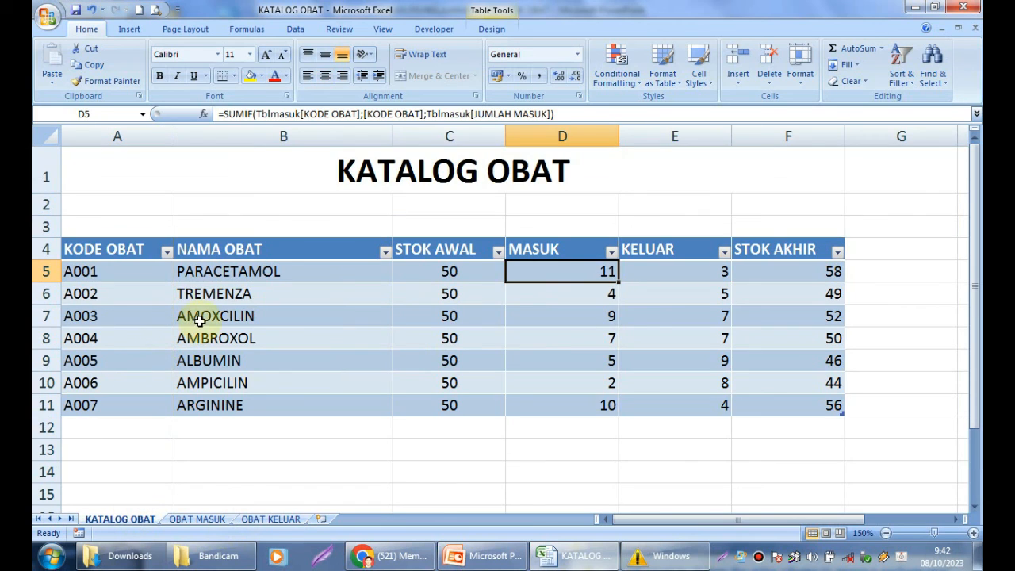
pyautogui.click(677, 318)
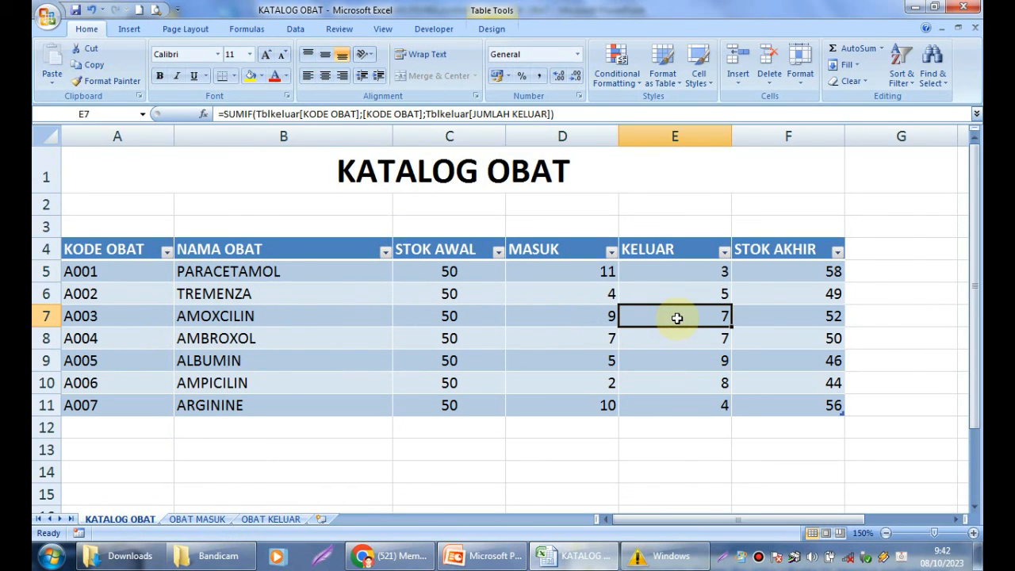
pyautogui.click(271, 519)
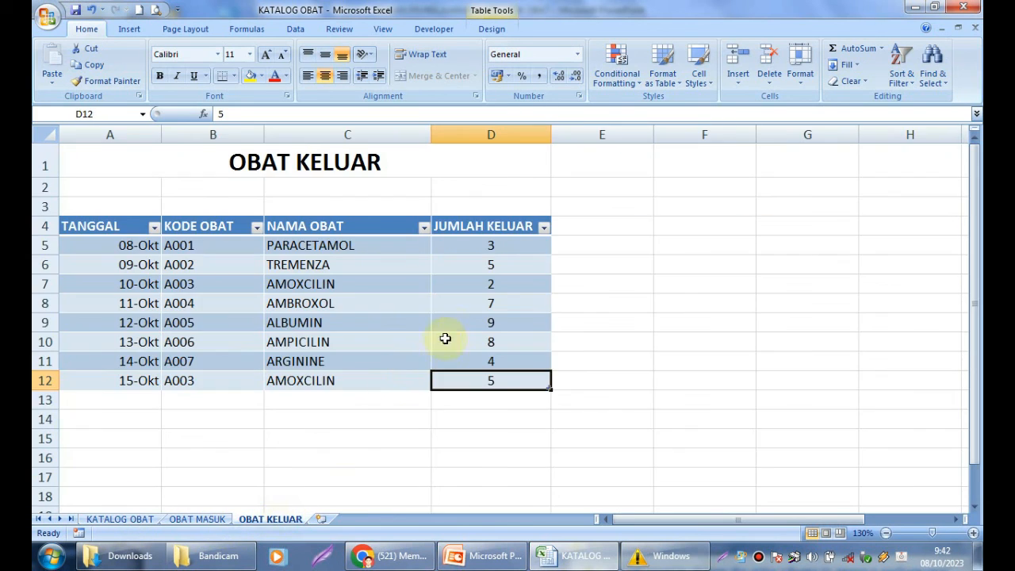
pyautogui.click(482, 295)
pyautogui.click(489, 379)
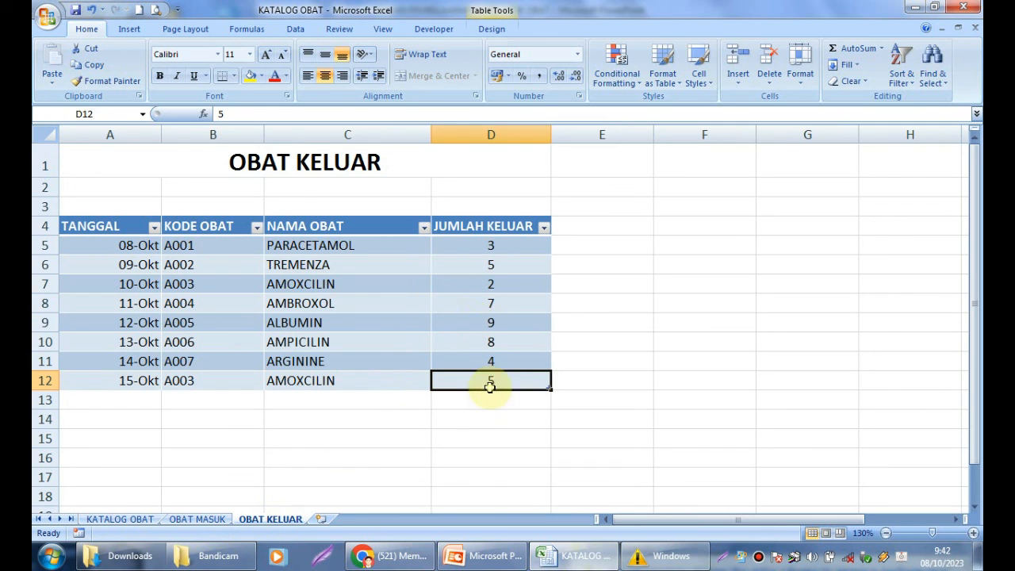
pyautogui.click(123, 520)
pyautogui.click(637, 449)
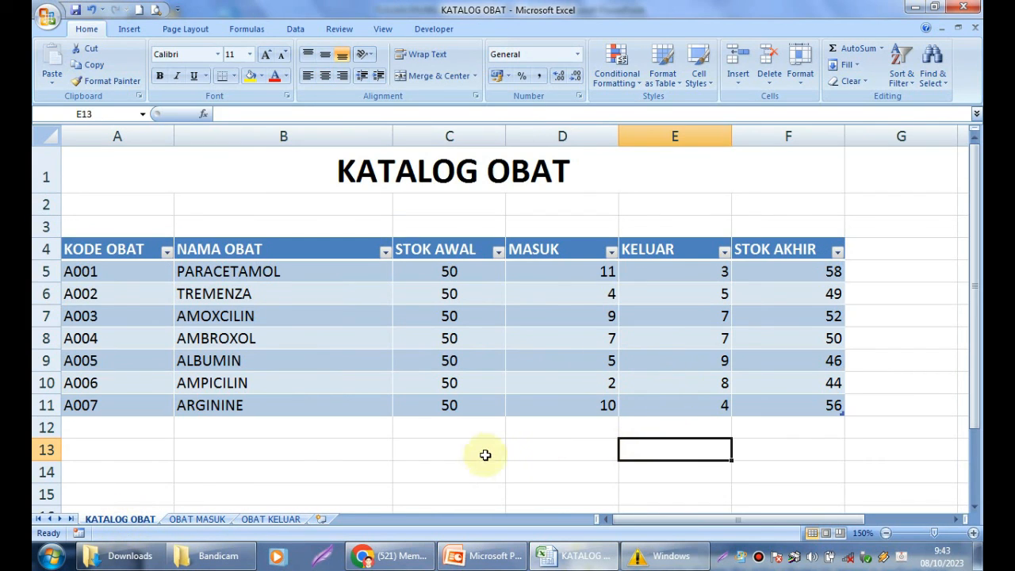
pyautogui.click(440, 450)
pyautogui.click(278, 436)
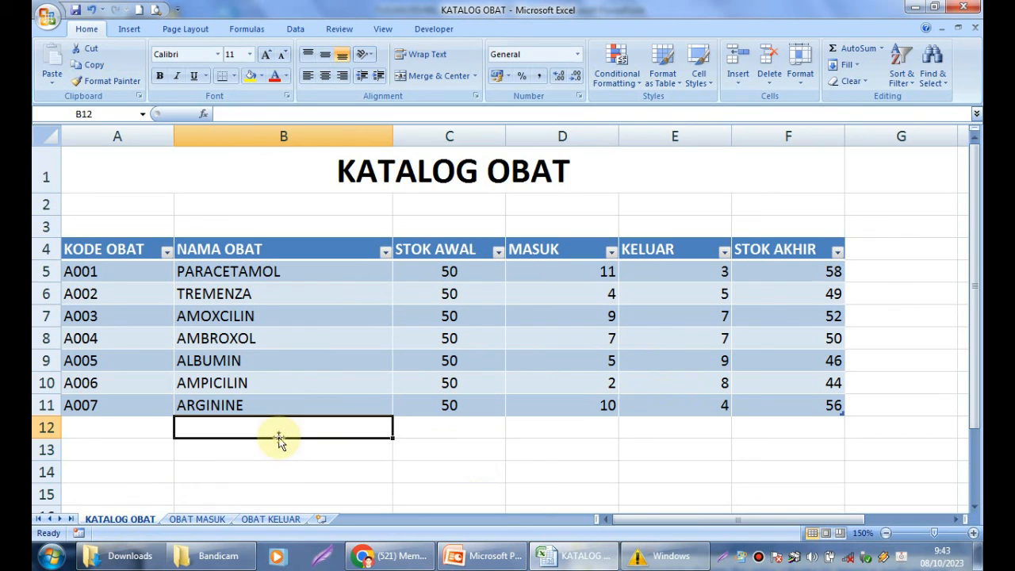
pyautogui.click(435, 469)
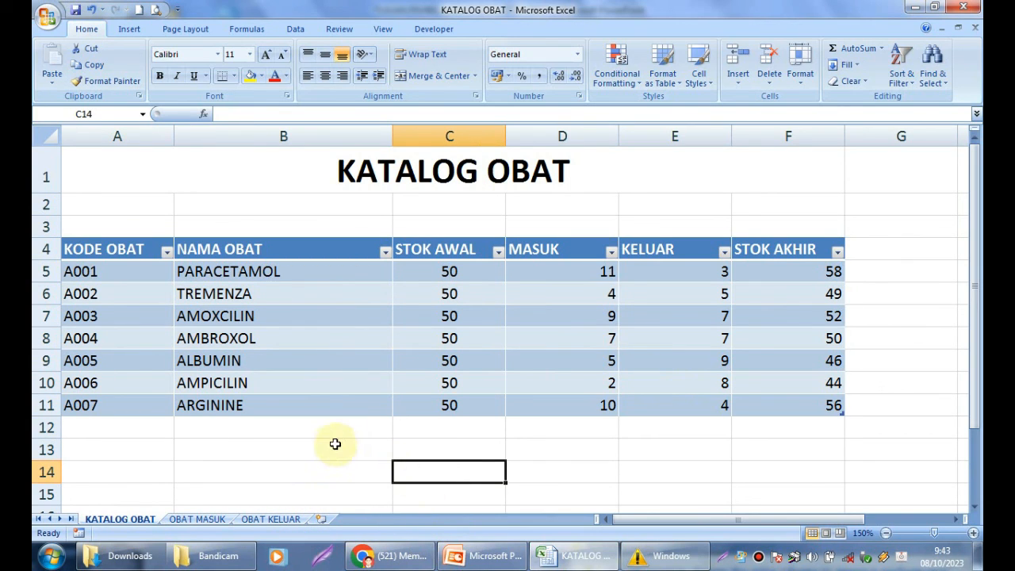
# Switch to PowerPoint to review the TUJUAN PEMBELAJARAN slide, and return to the KATALOG OBAT workbook in Excel.
pyautogui.click(484, 555)
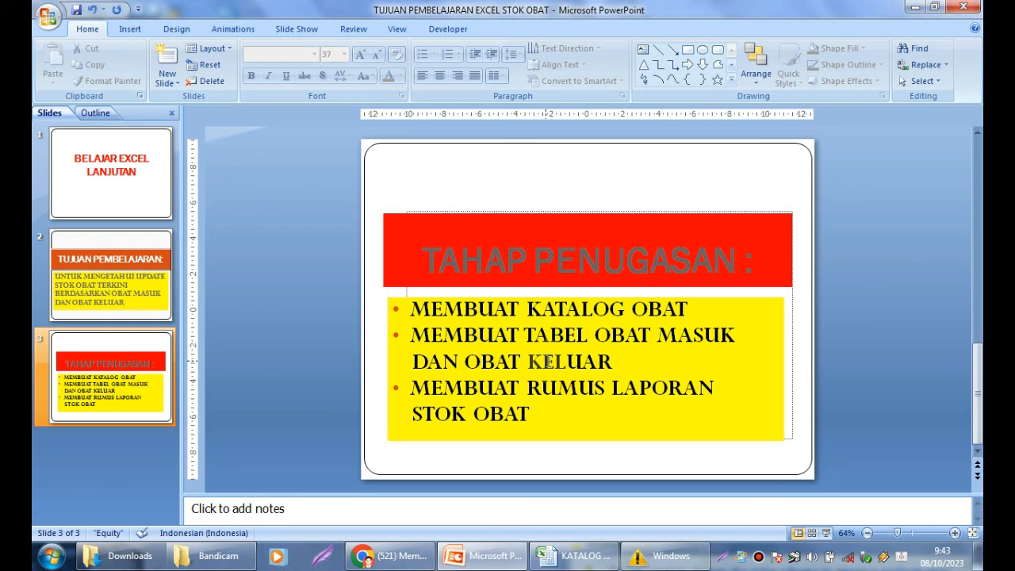
pyautogui.click(118, 294)
pyautogui.click(584, 560)
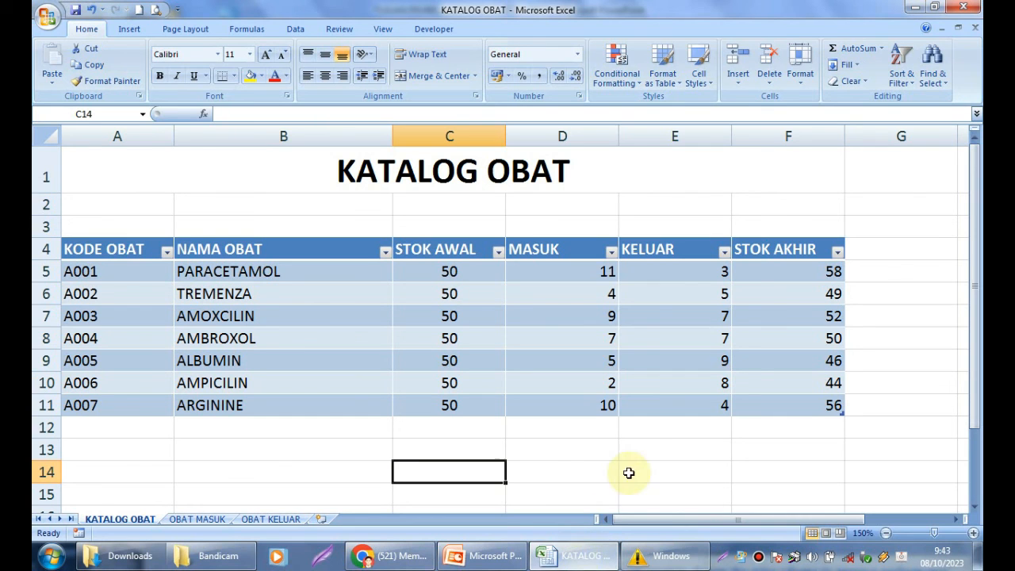
pyautogui.click(310, 449)
pyautogui.click(486, 433)
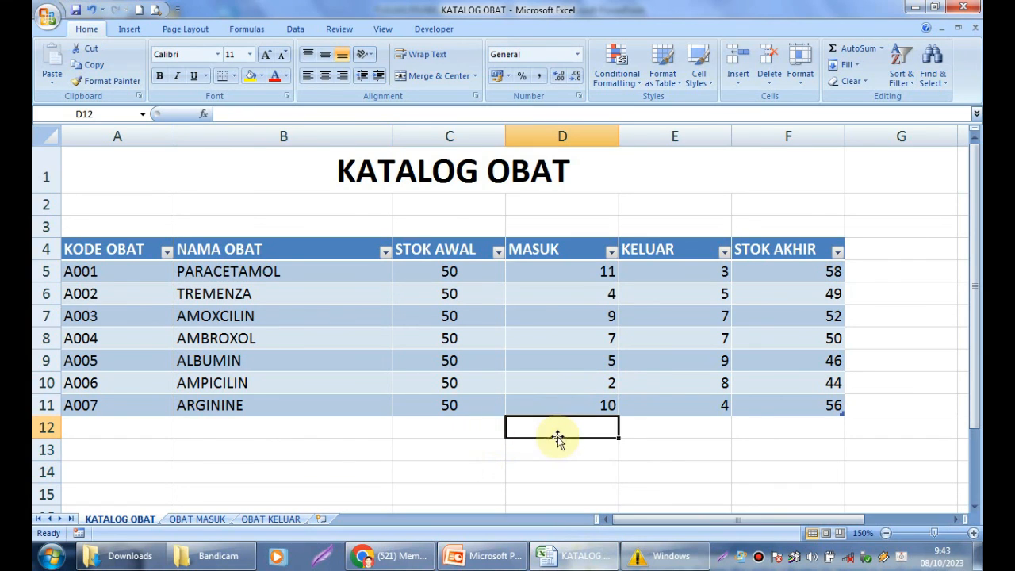
pyautogui.click(351, 432)
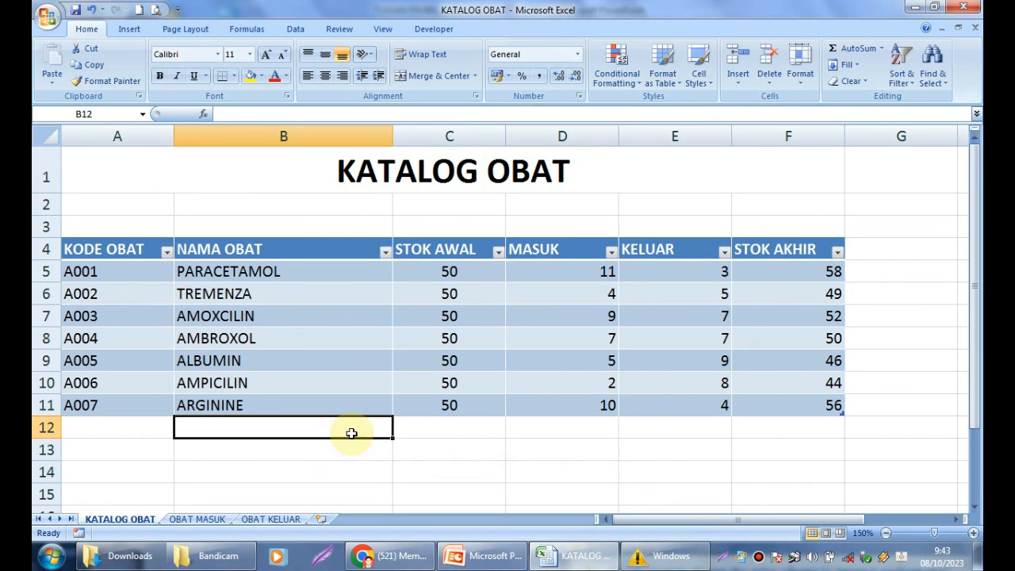